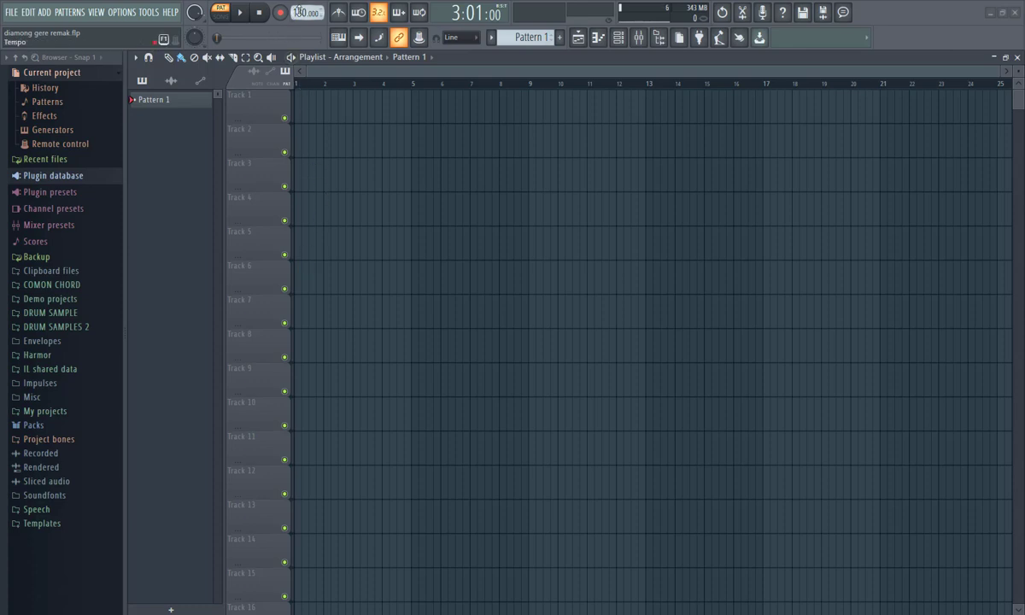
Set the project tempo to 98 BPM and bring up the channel rack over the playlist
{"action": "left_click_drag", "start_coordinate": [300, 12], "coordinate": [300, 51]}
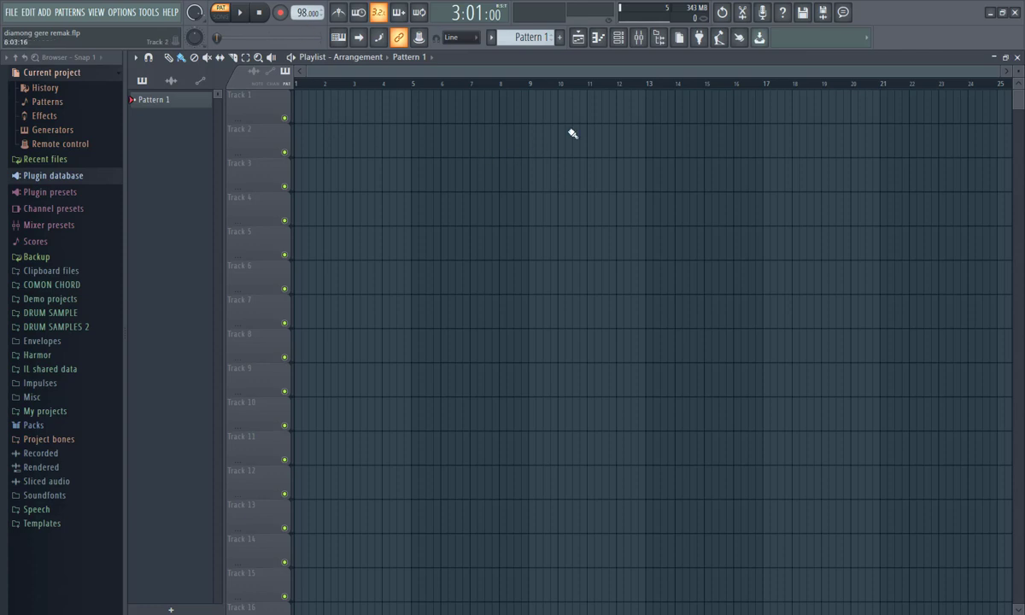
{"action": "left_click", "coordinate": [617, 36]}
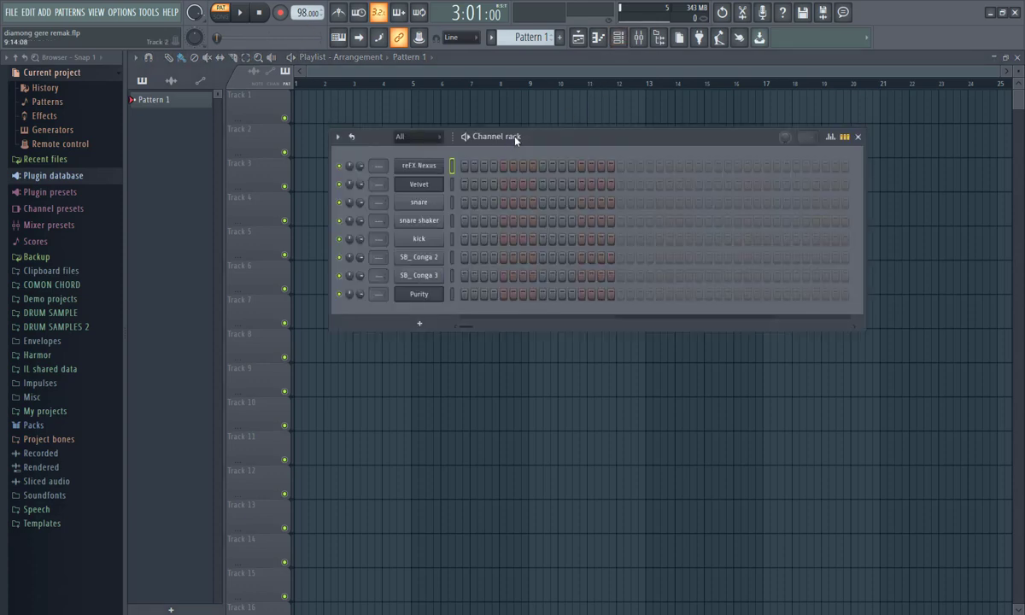
{"action": "left_click_drag", "start_coordinate": [515, 141], "coordinate": [519, 119]}
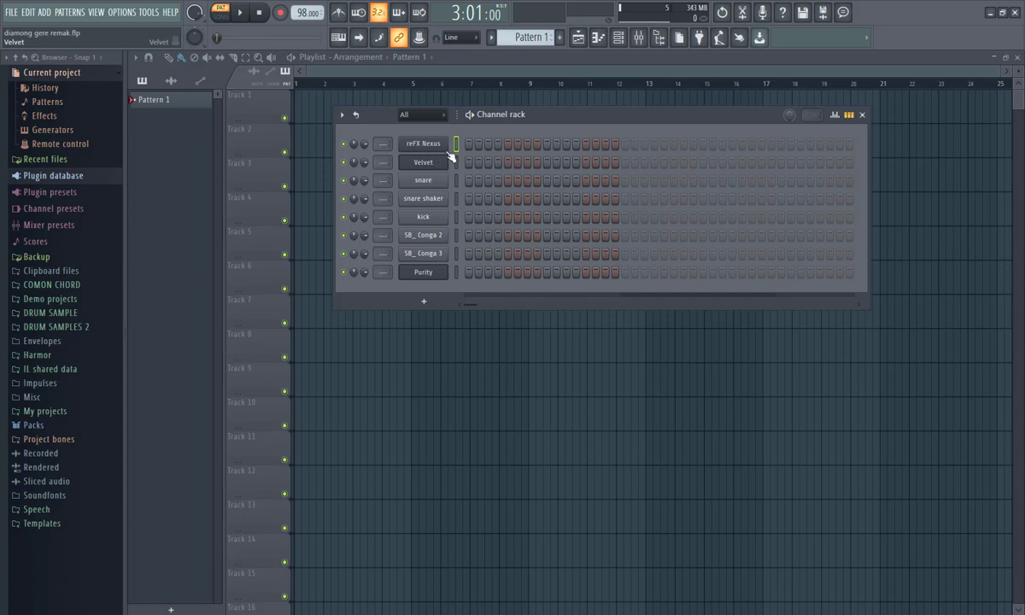
{"action": "left_click_drag", "start_coordinate": [540, 116], "coordinate": [504, 147]}
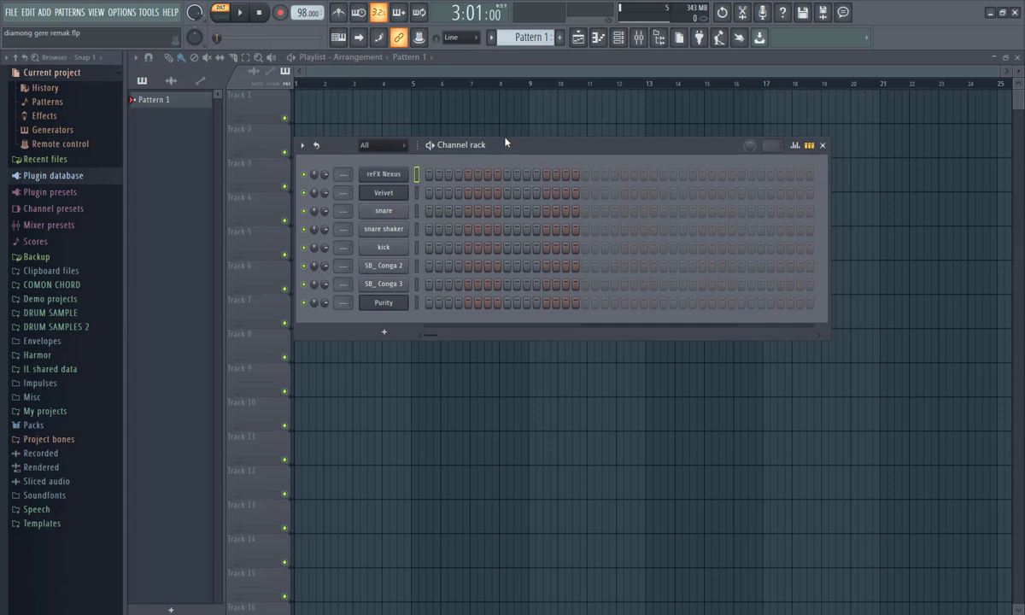
Open the reFX Nexus instrument, check the GT Muted Clean 1 preset in its list, and return to the channel rack
{"action": "left_click", "coordinate": [386, 174]}
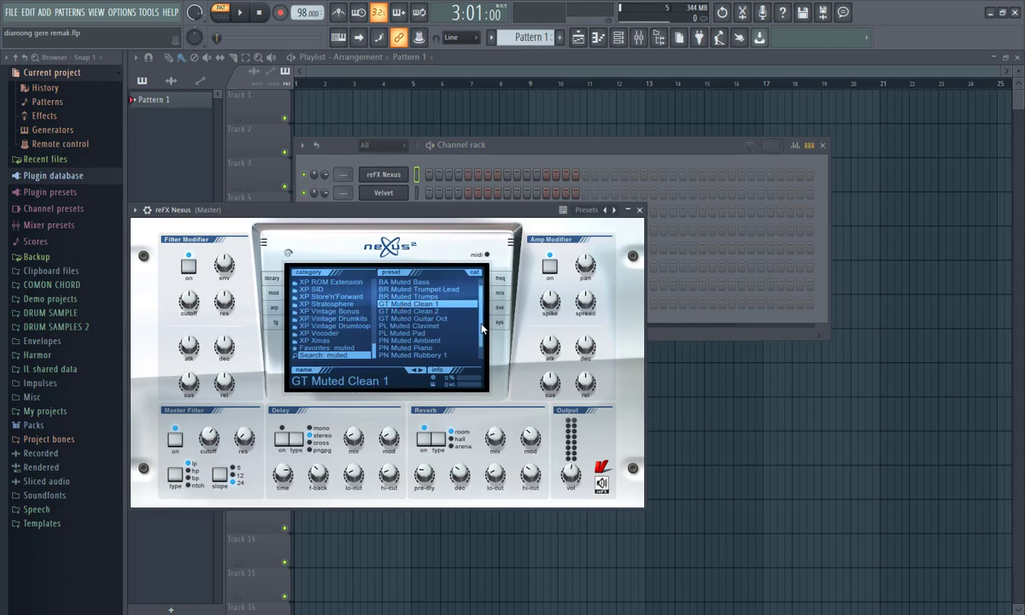
{"action": "scroll", "coordinate": [464, 280], "scroll_direction": "up", "scroll_amount": 1}
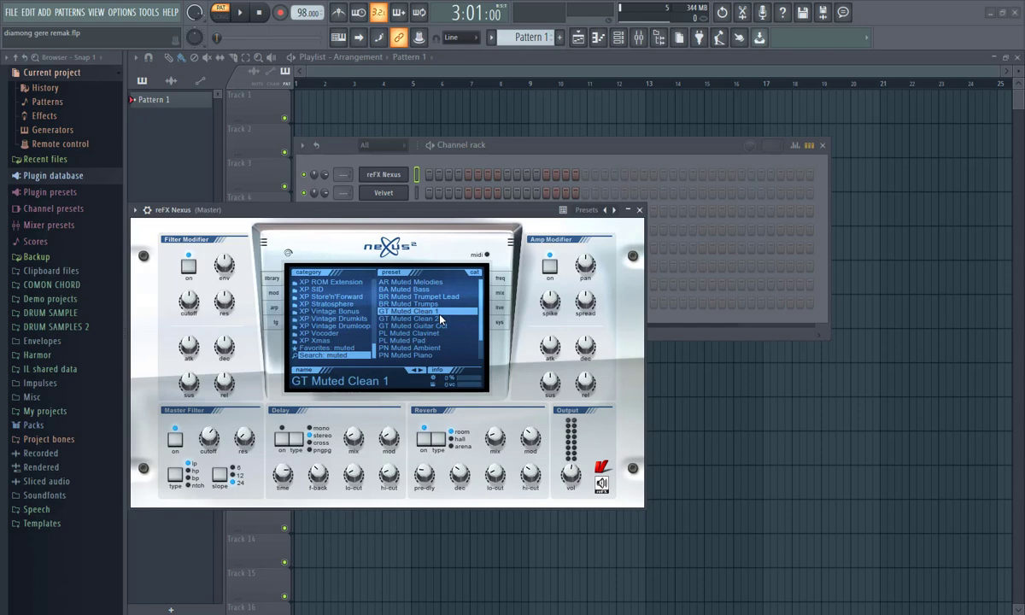
{"action": "left_click", "coordinate": [516, 147]}
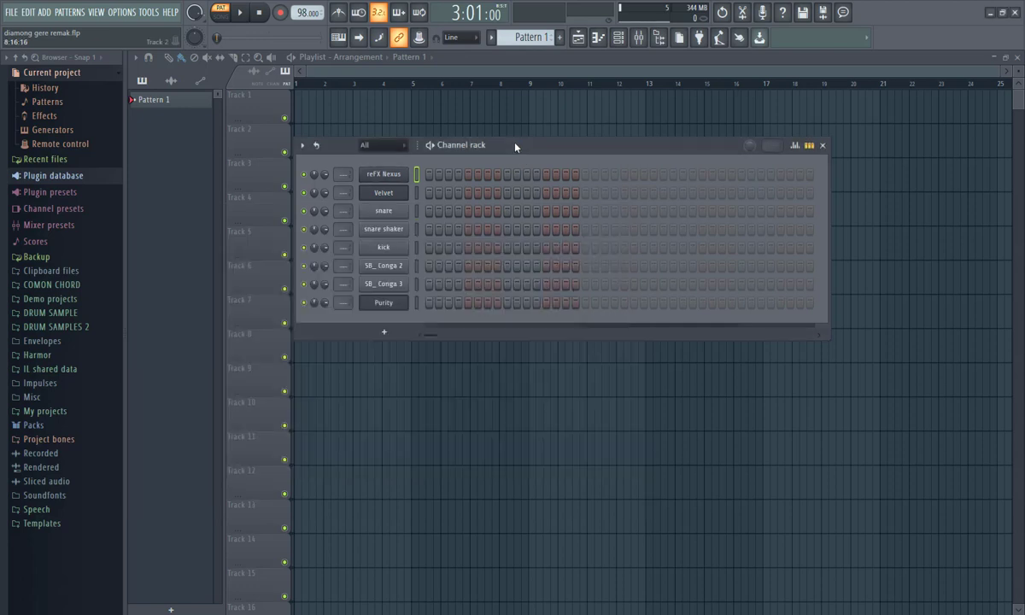
Open the piano roll for the reFX Nexus channel
{"action": "left_click_drag", "start_coordinate": [515, 147], "coordinate": [515, 172]}
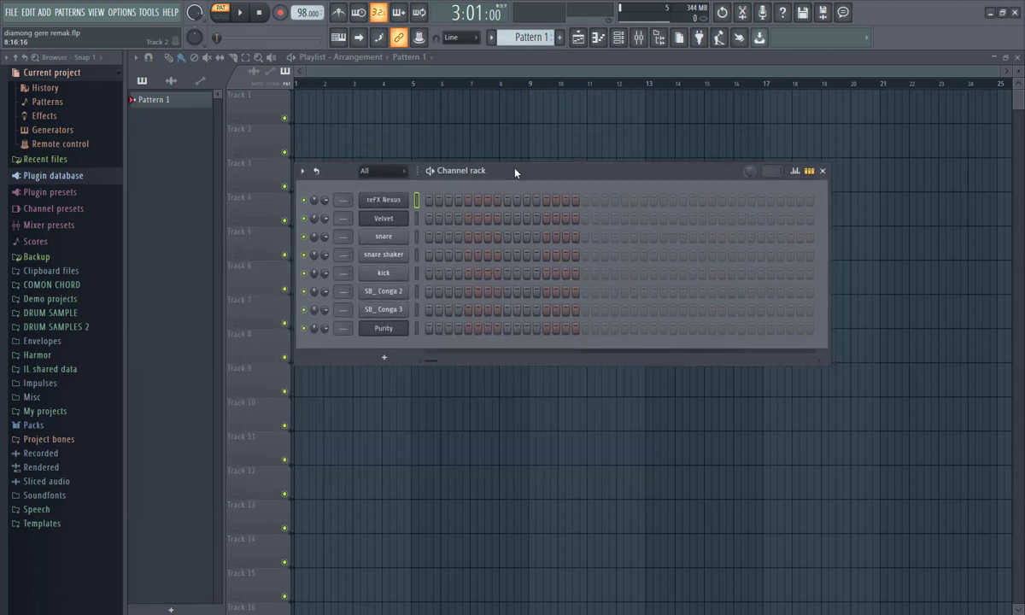
{"action": "right_click", "coordinate": [393, 201]}
{"action": "left_click", "coordinate": [435, 204]}
{"action": "right_click", "coordinate": [390, 203]}
{"action": "left_click", "coordinate": [434, 203]}
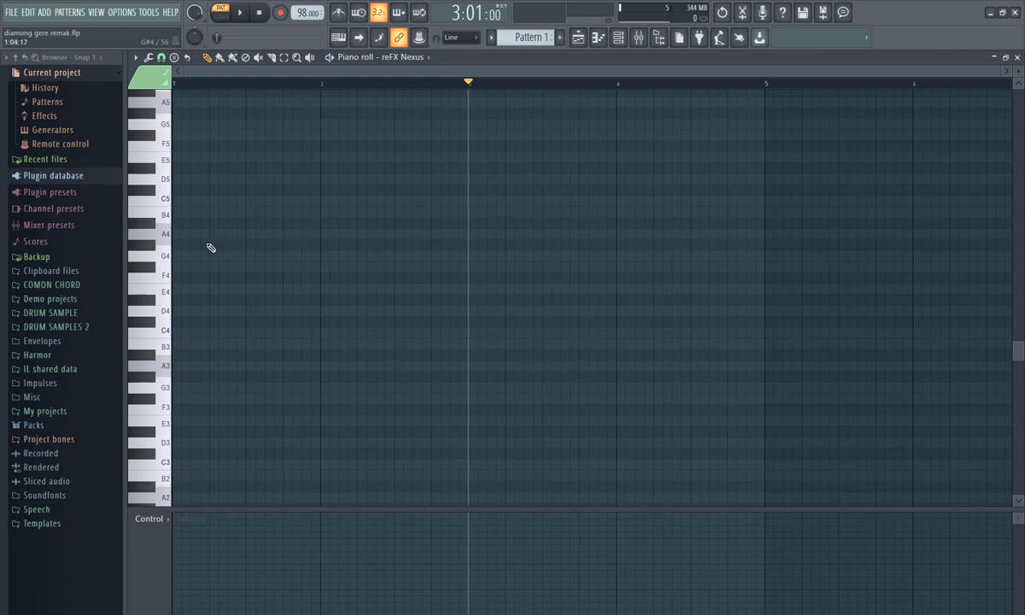
Place two four-step A4 notes on beats 1 and 3 of bar 1 and play them back
{"action": "mouse_move", "coordinate": [195, 238]}
{"action": "left_mouse_down"}
{"action": "mouse_move", "coordinate": [164, 233]}
{"action": "mouse_move", "coordinate": [162, 210]}
{"action": "mouse_move", "coordinate": [165, 242]}
{"action": "left_mouse_up"}
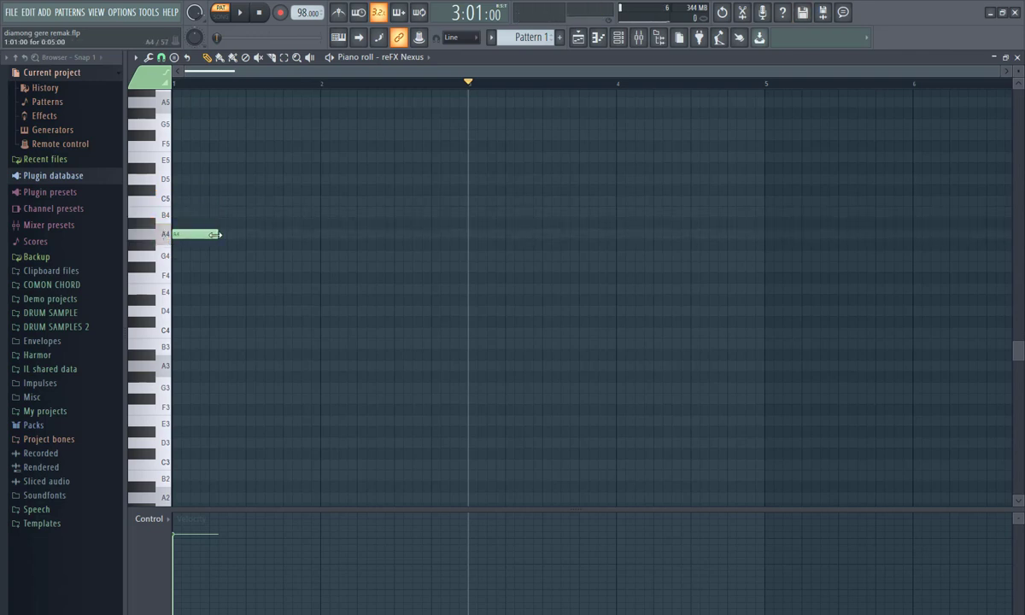
{"action": "left_click_drag", "start_coordinate": [213, 234], "coordinate": [202, 237]}
{"action": "key", "text": "space"}
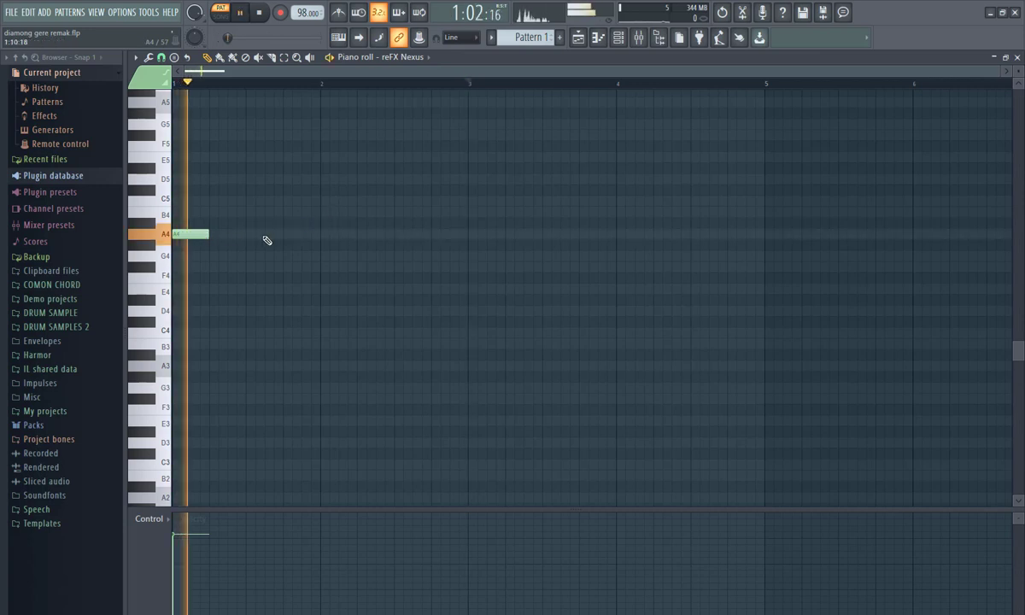
{"action": "key", "text": "space"}
{"action": "left_click", "coordinate": [253, 238]}
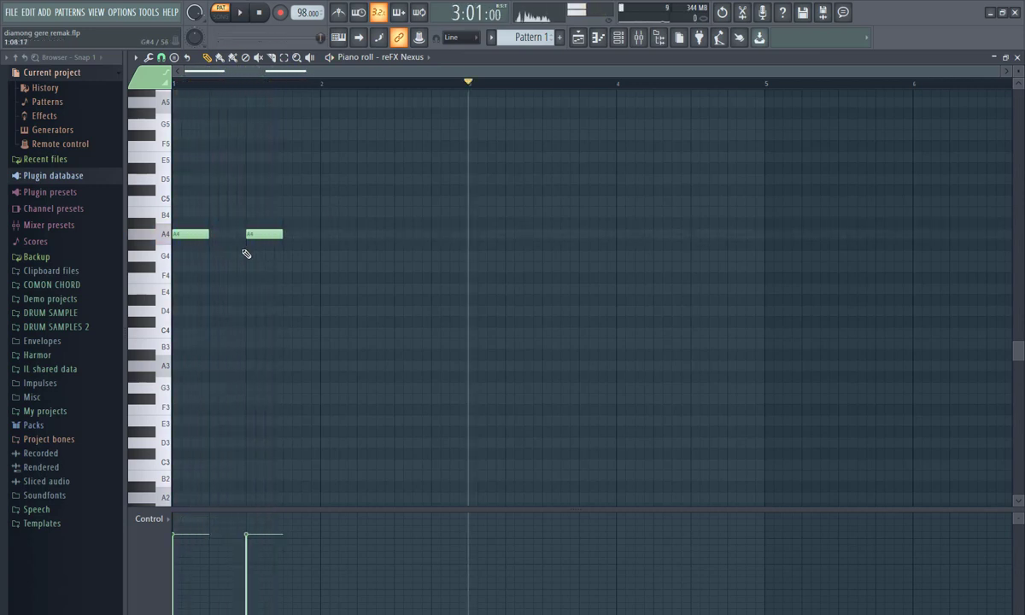
{"action": "key", "text": "space"}
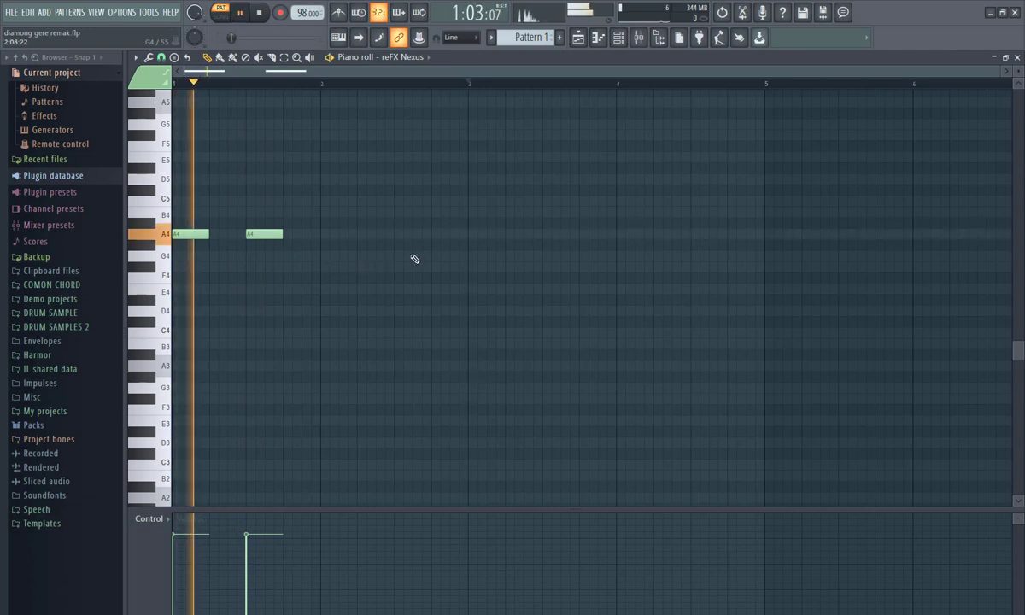
{"action": "key", "text": "space"}
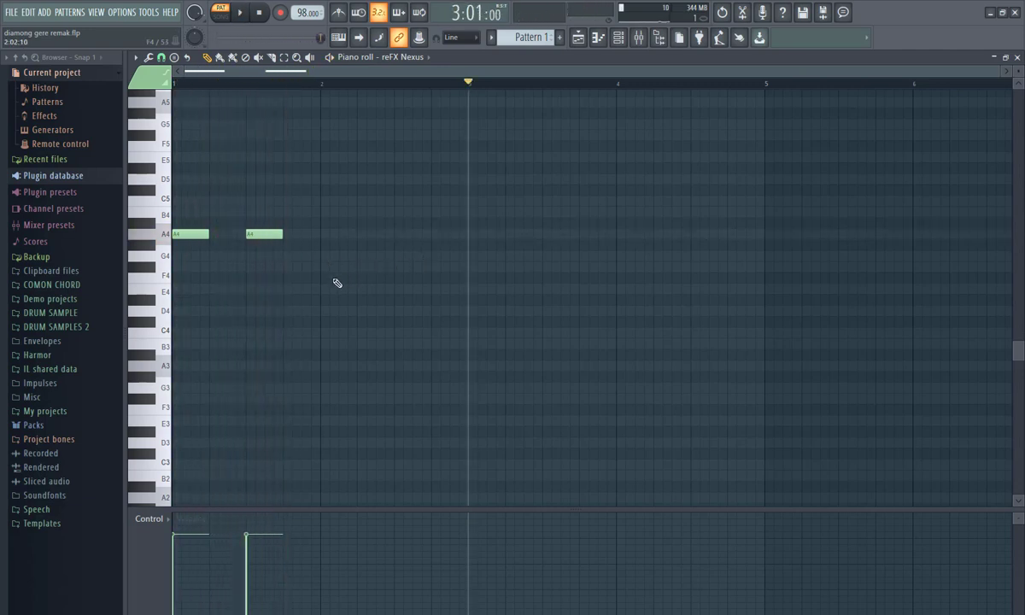
Add four-step E4 notes on beats 1 and 3 of bar 2 and play the pattern back
{"action": "left_click_drag", "start_coordinate": [325, 273], "coordinate": [322, 290]}
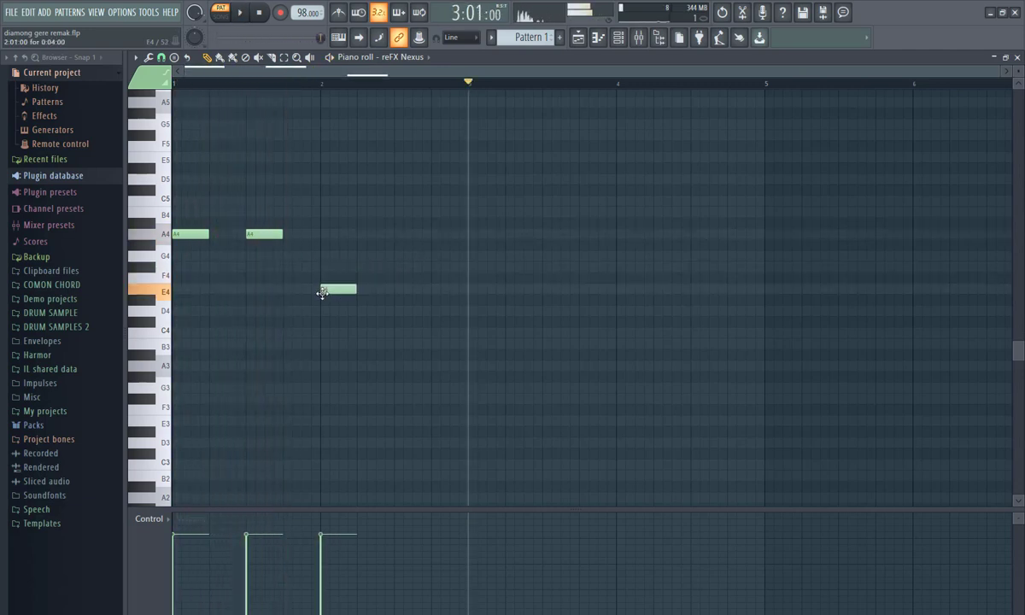
{"action": "left_click", "coordinate": [398, 291]}
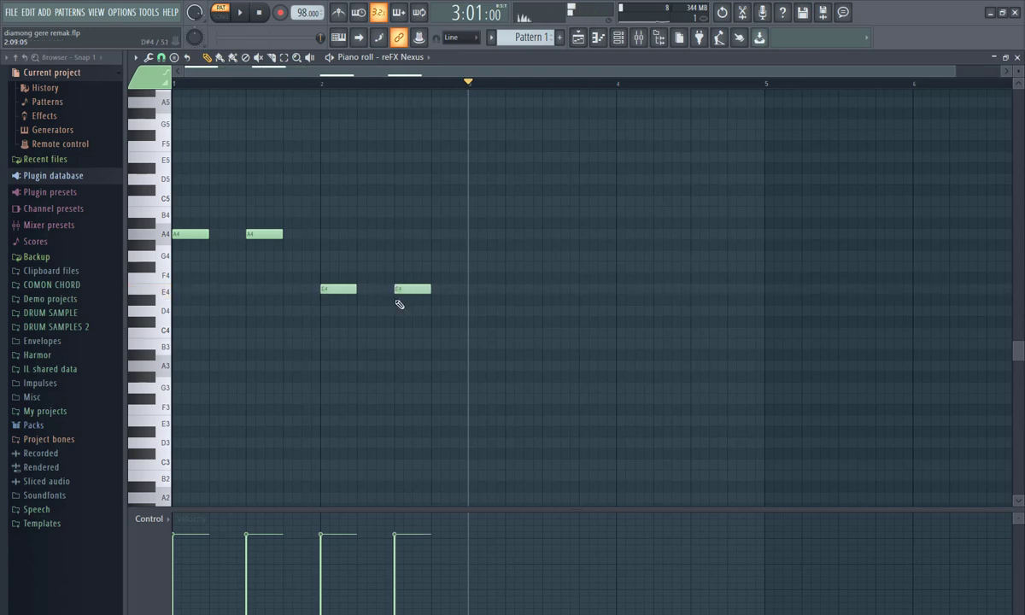
{"action": "key", "text": "space"}
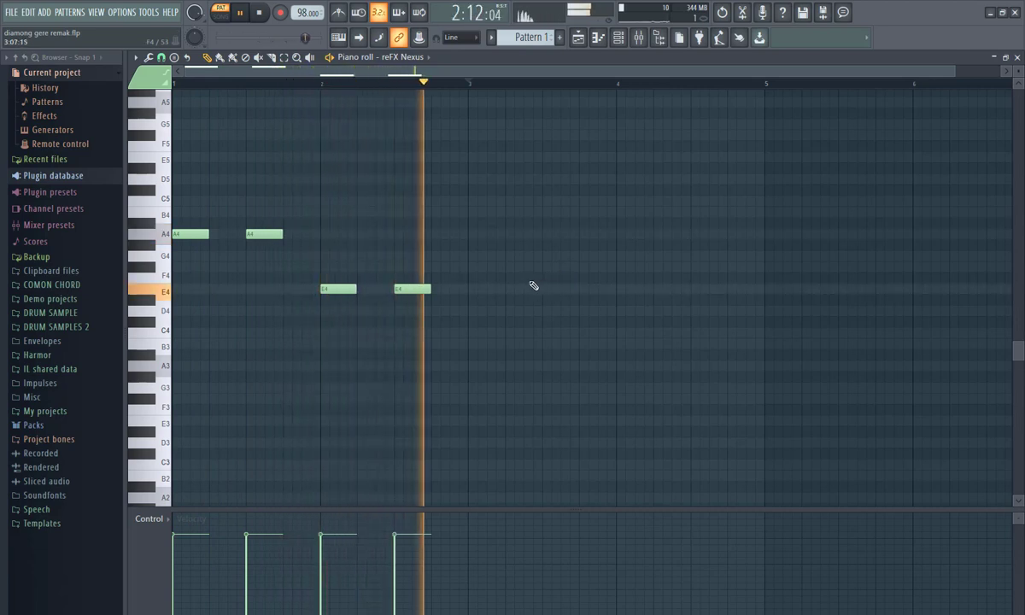
{"action": "key", "text": "space"}
Add four-step notes on beats 1 and 3 of the next bars: F#4 in bar 3 and E4 in bar 4
{"action": "left_click", "coordinate": [472, 267]}
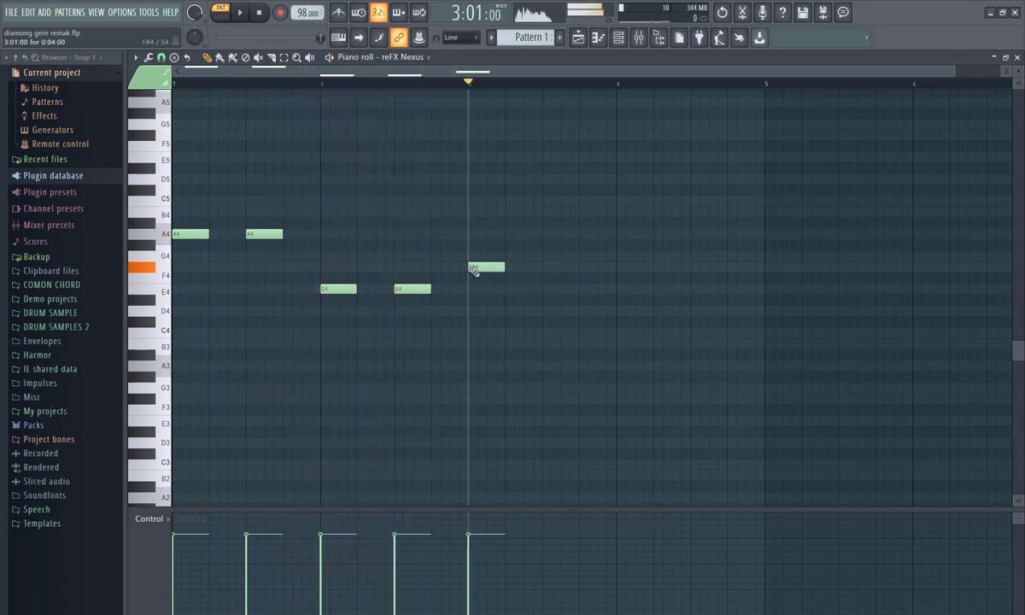
{"action": "left_click", "coordinate": [543, 267]}
{"action": "left_click", "coordinate": [616, 290]}
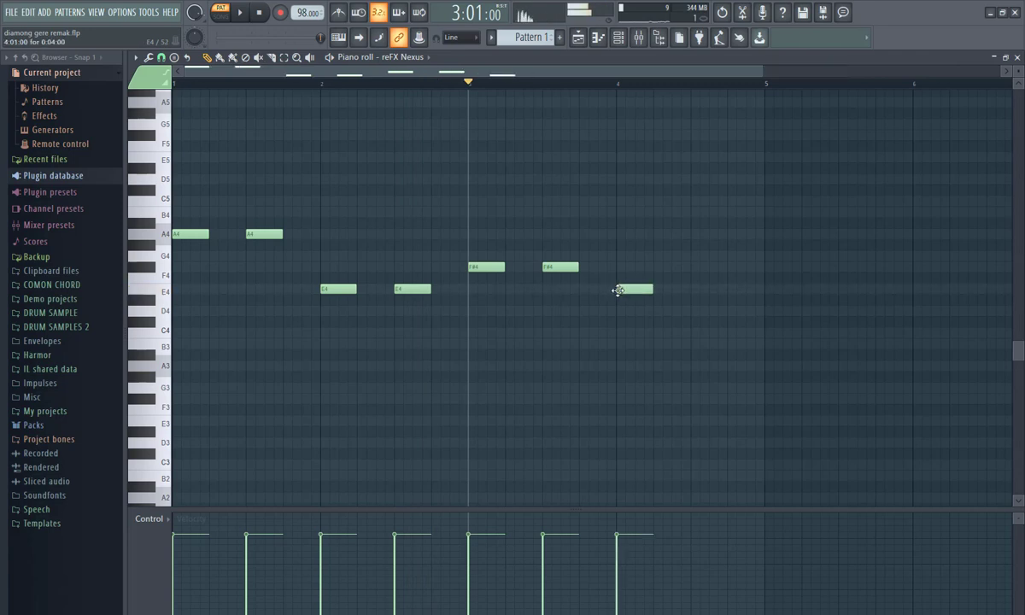
{"action": "left_click", "coordinate": [691, 290]}
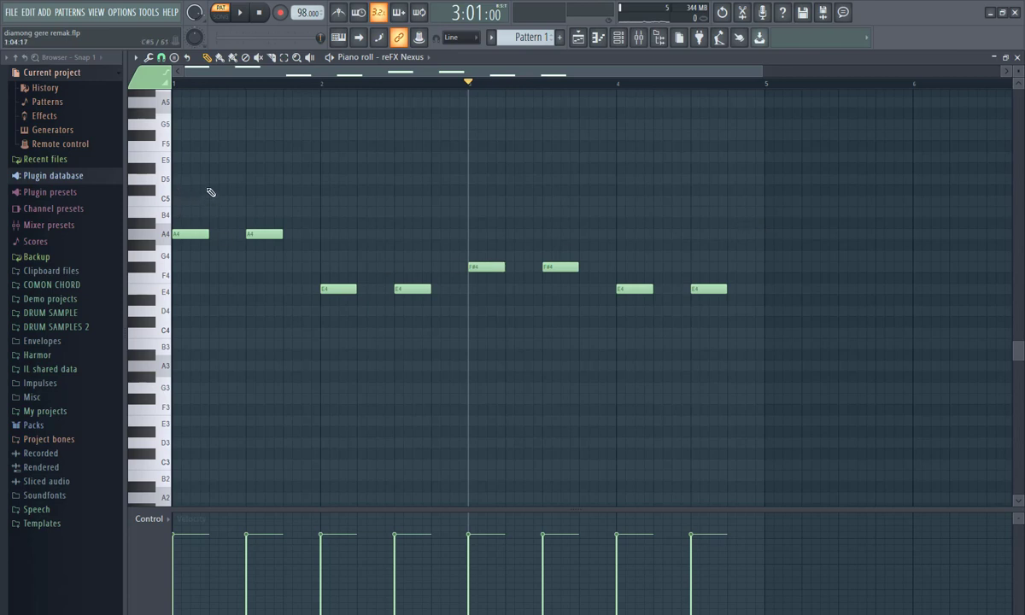
Shorten both A4 notes in bar 1 to three steps, add a one-step C5 right after each, and play back
{"action": "left_click_drag", "start_coordinate": [202, 233], "coordinate": [208, 202]}
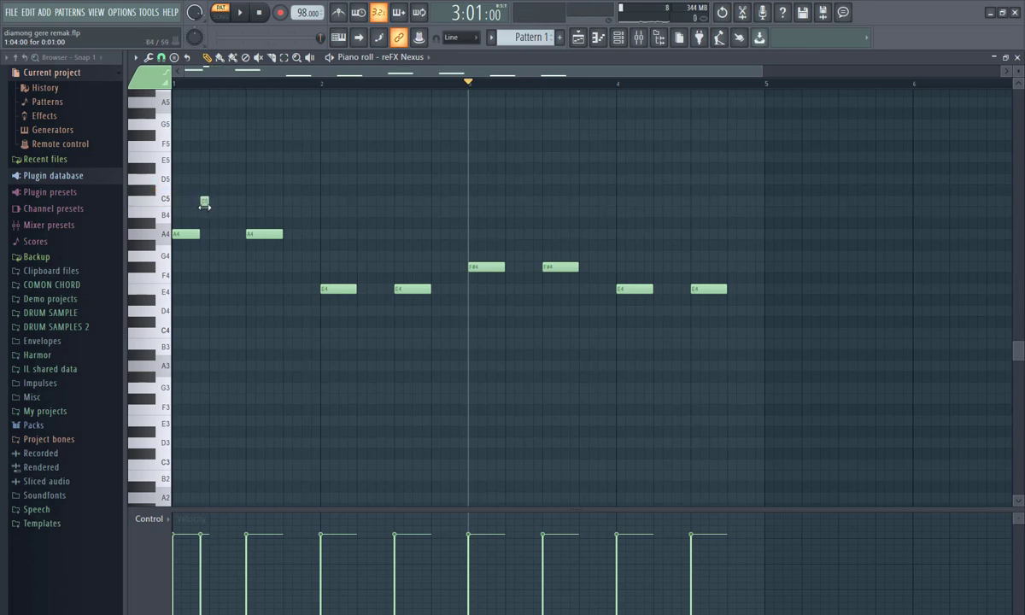
{"action": "key", "text": "space"}
{"action": "key", "text": "space"}
{"action": "left_click", "coordinate": [261, 15]}
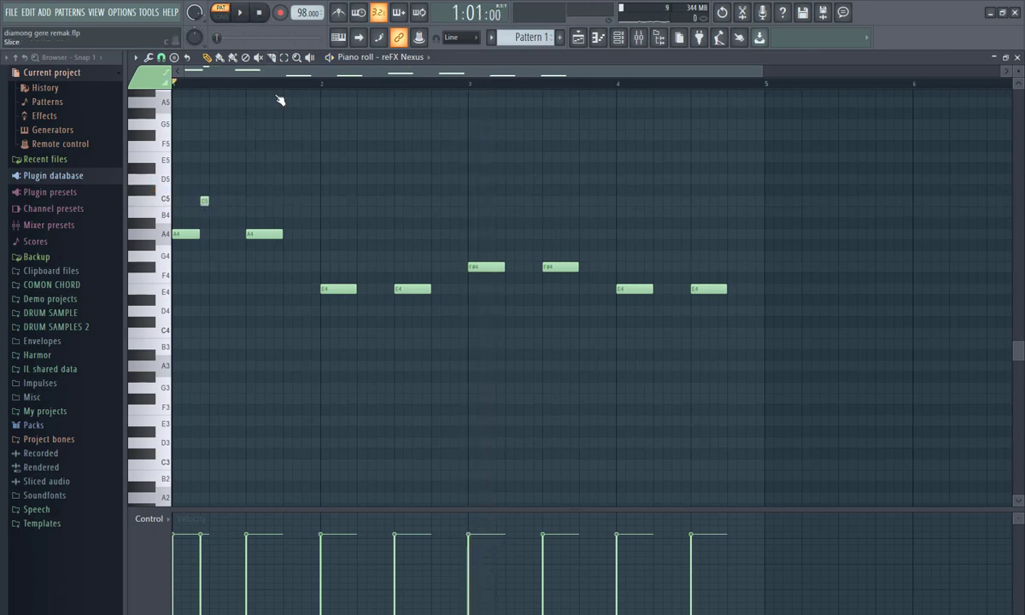
{"action": "key", "text": "space"}
{"action": "key", "text": "space"}
{"action": "left_click_drag", "start_coordinate": [280, 231], "coordinate": [276, 202]}
{"action": "left_click", "coordinate": [279, 203]}
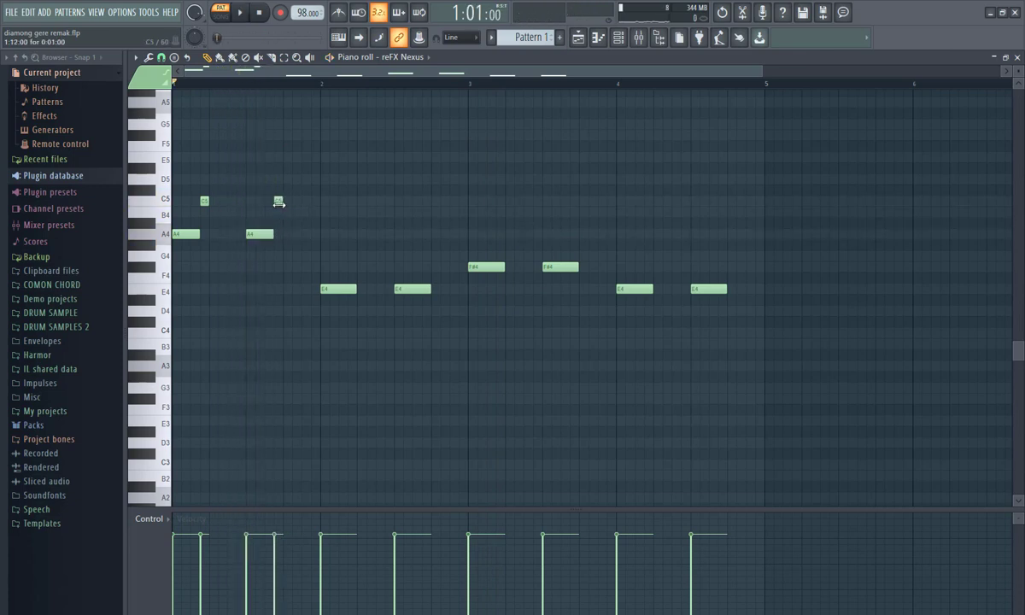
{"action": "key", "text": "space"}
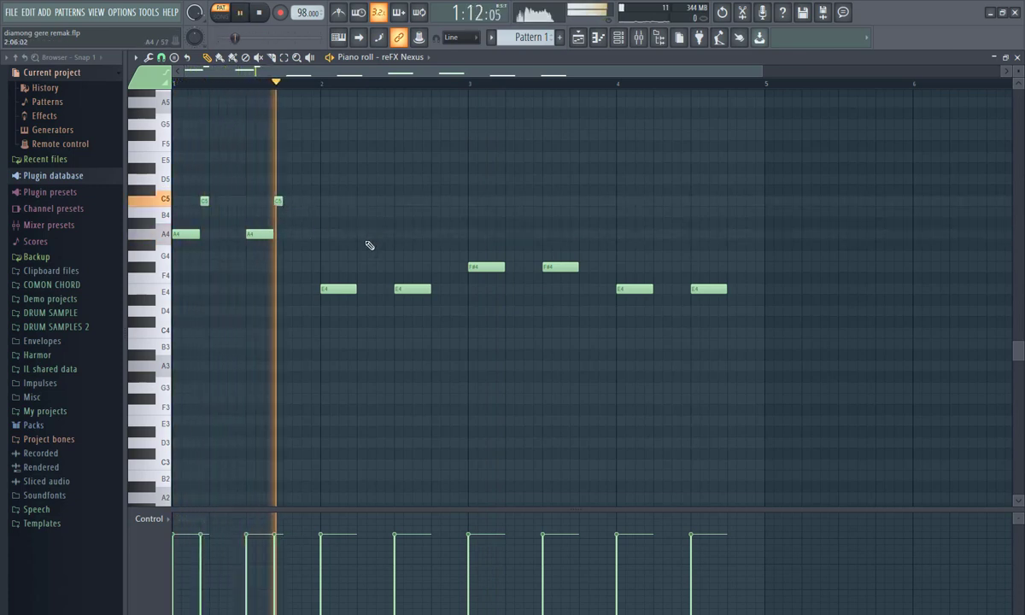
{"action": "key", "text": "space"}
Add a one-step B4 after the first E4 in bar 2 and shorten every E4 and F#4 note to three steps
{"action": "left_click", "coordinate": [346, 211]}
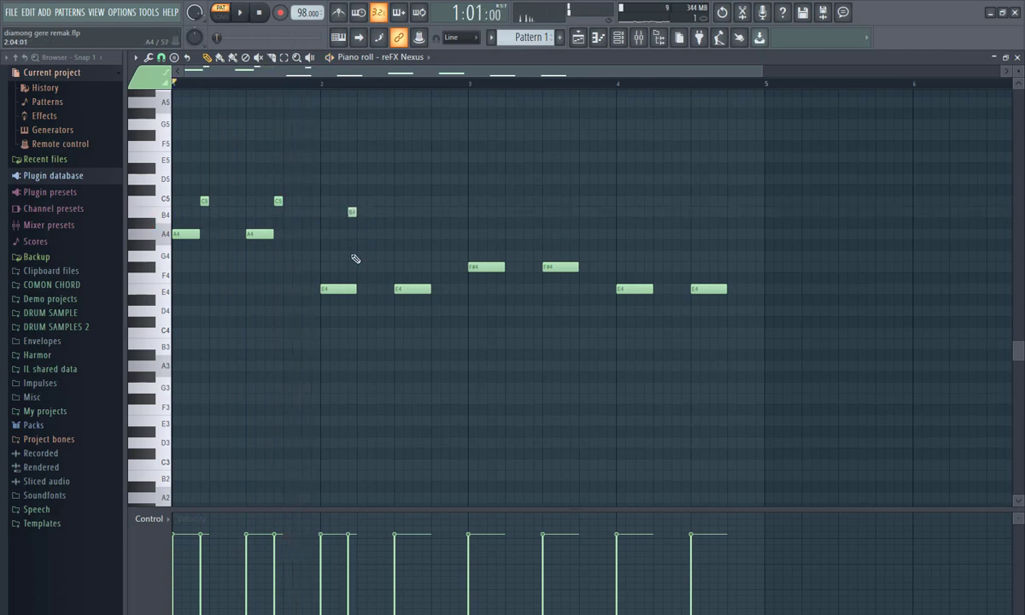
{"action": "left_click_drag", "start_coordinate": [355, 288], "coordinate": [346, 289]}
{"action": "left_click_drag", "start_coordinate": [400, 240], "coordinate": [741, 341]}
{"action": "left_click_drag", "start_coordinate": [721, 291], "coordinate": [712, 291]}
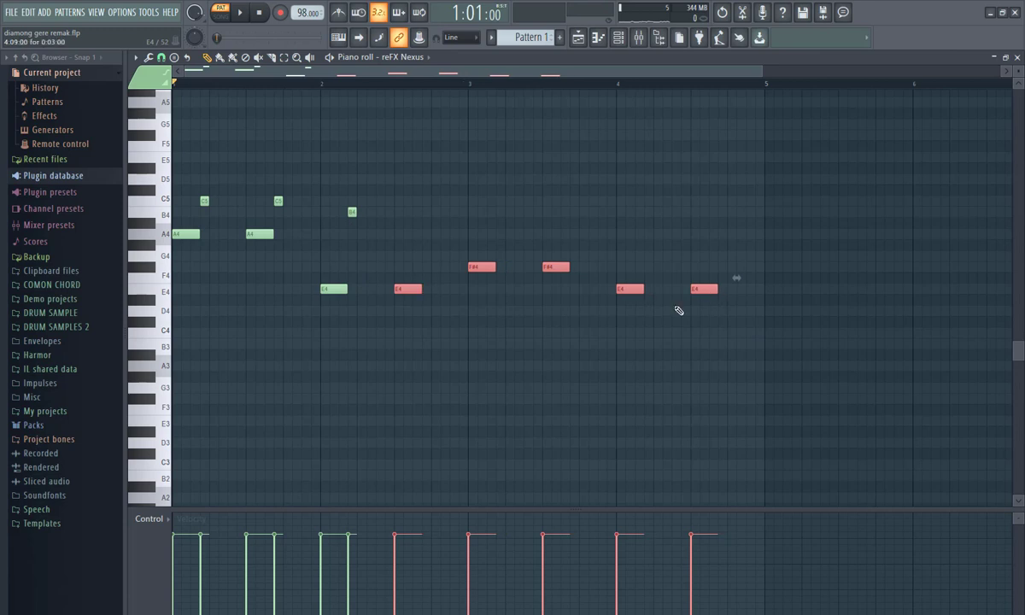
{"action": "left_click", "coordinate": [535, 327]}
{"action": "right_click", "coordinate": [535, 327]}
Add a one-step B4 right after the second E4 in bar 2 and play the pattern back
{"action": "left_click", "coordinate": [352, 211]}
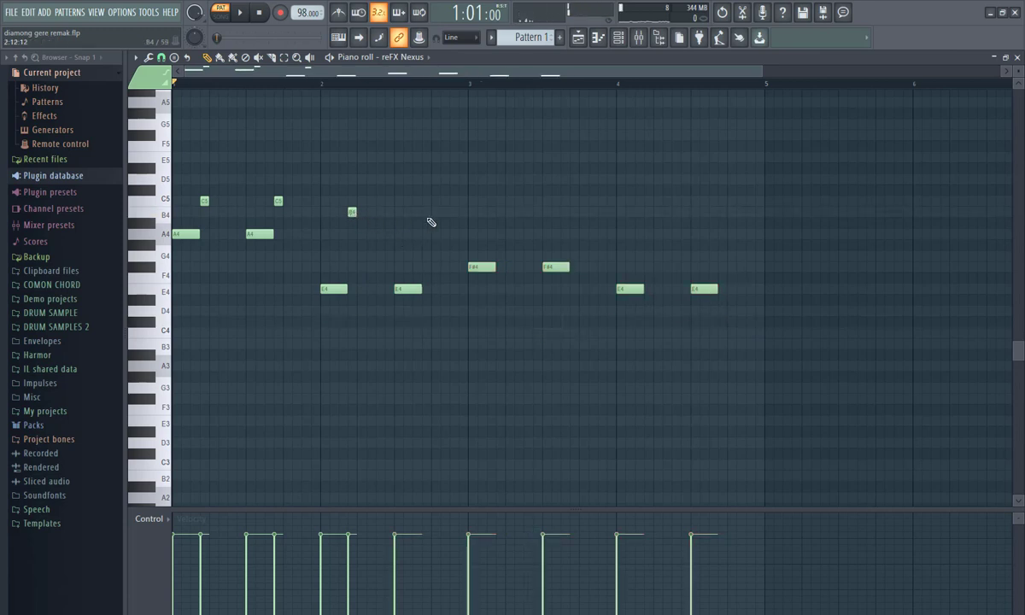
{"action": "left_click", "coordinate": [426, 212]}
{"action": "key", "text": "space"}
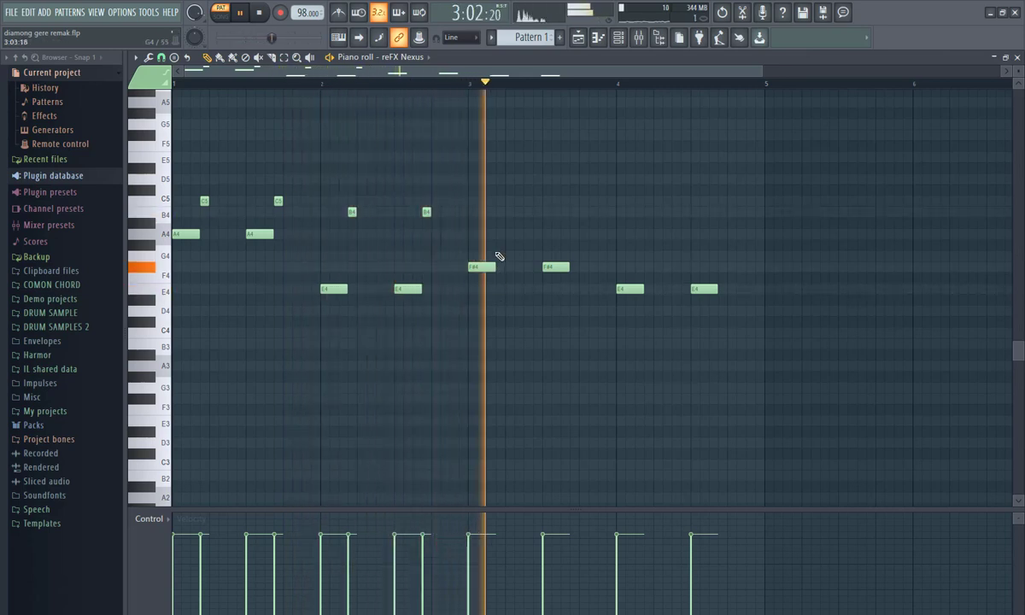
{"action": "key", "text": "space"}
Add a one-step B4 right after each F#4 in bar 3 and each E4 in bar 4, then play the whole pattern
{"action": "left_click", "coordinate": [500, 212]}
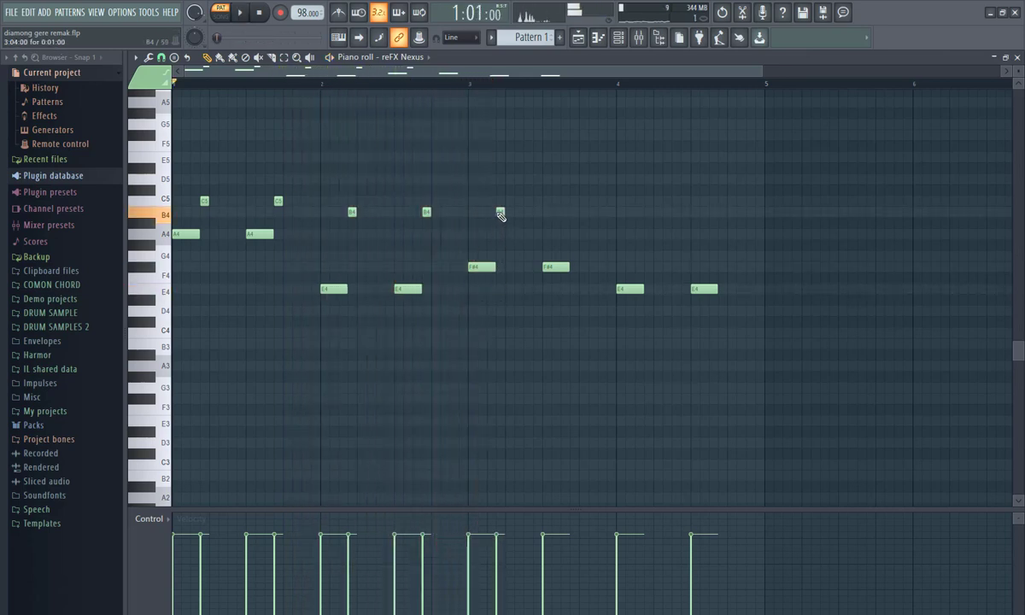
{"action": "left_click", "coordinate": [571, 212]}
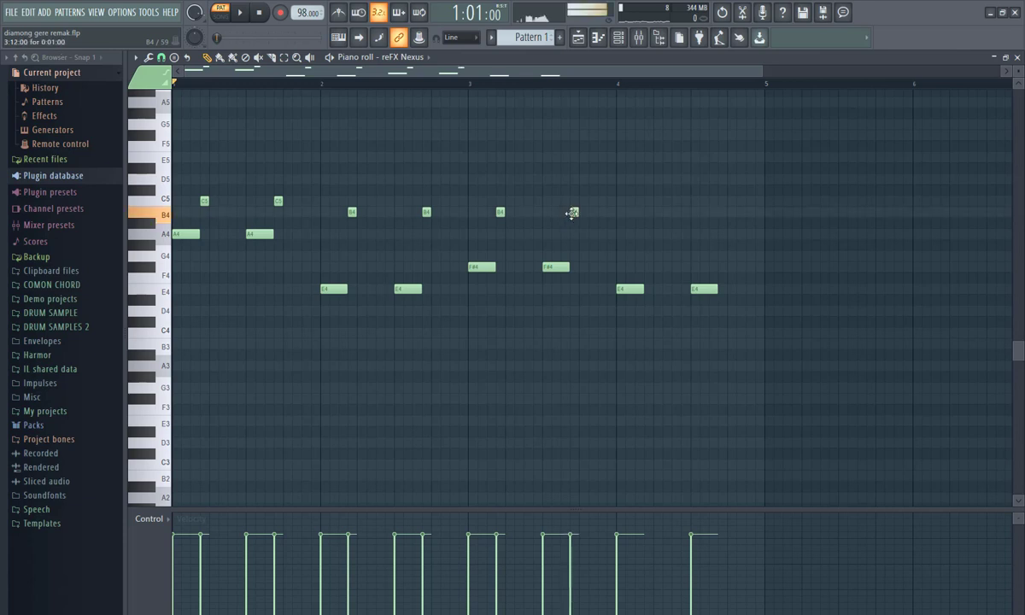
{"action": "left_click", "coordinate": [647, 212]}
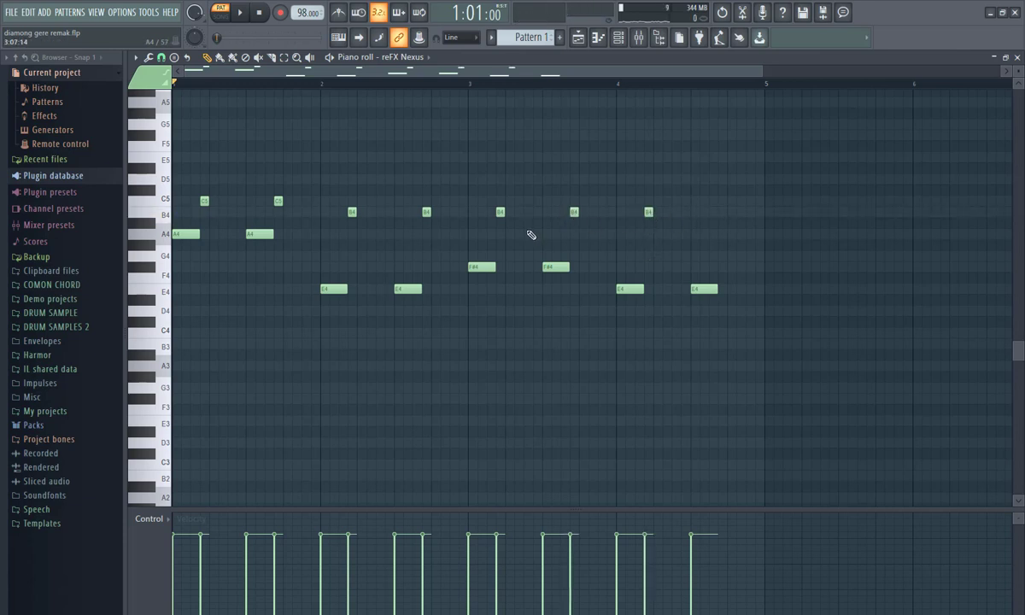
{"action": "left_click", "coordinate": [721, 213]}
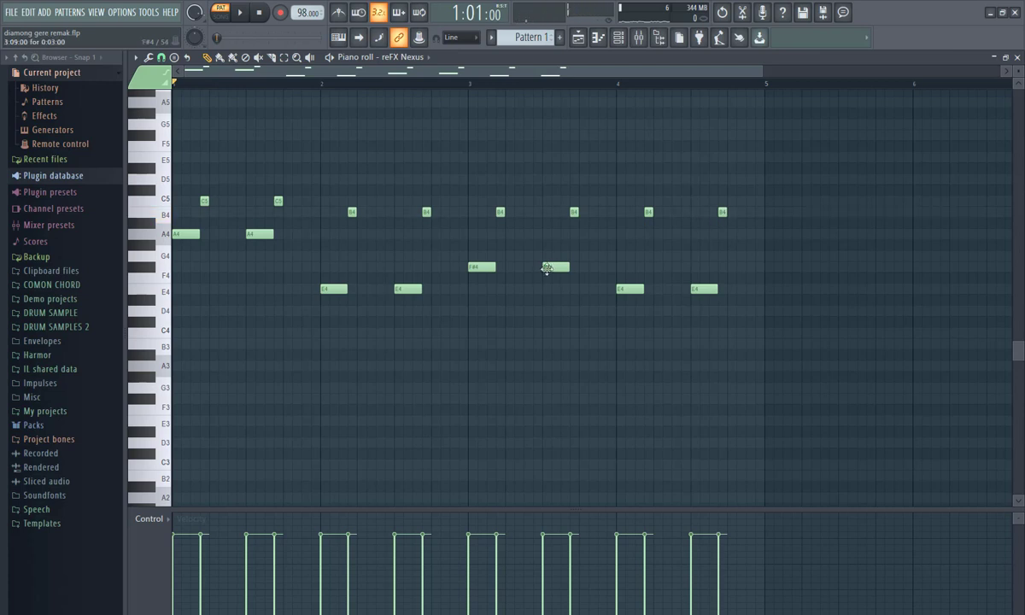
{"action": "key", "text": "space"}
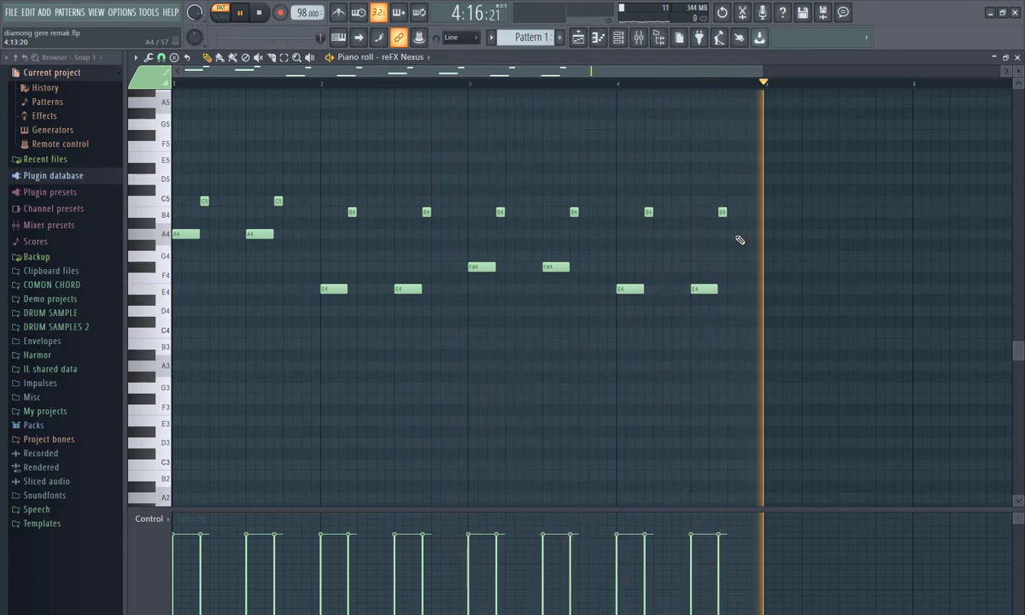
{"action": "key", "text": "space"}
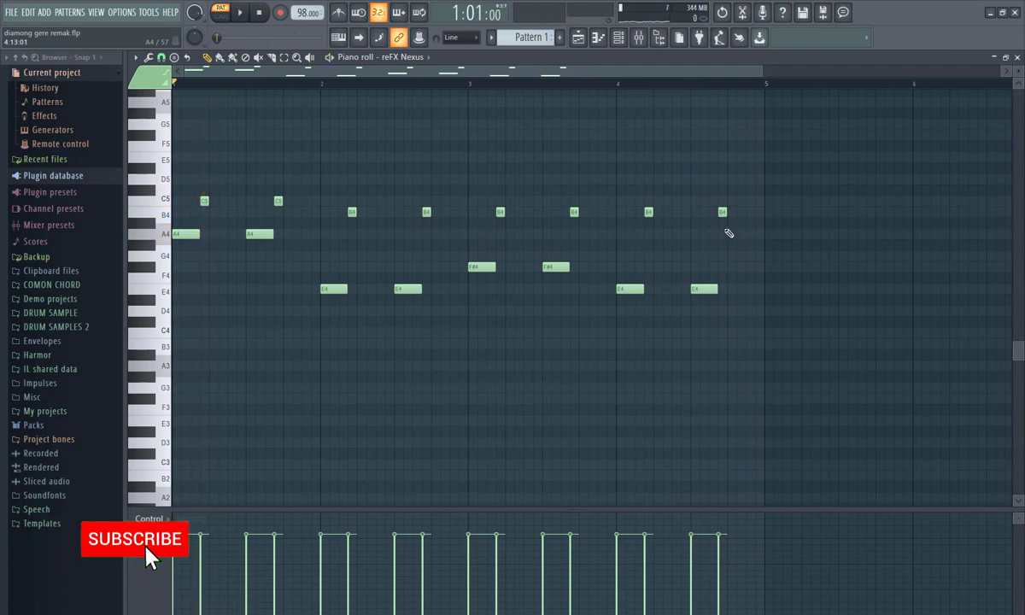
Open the Velvet channel's piano roll in Pattern 1
{"action": "left_click", "coordinate": [618, 39]}
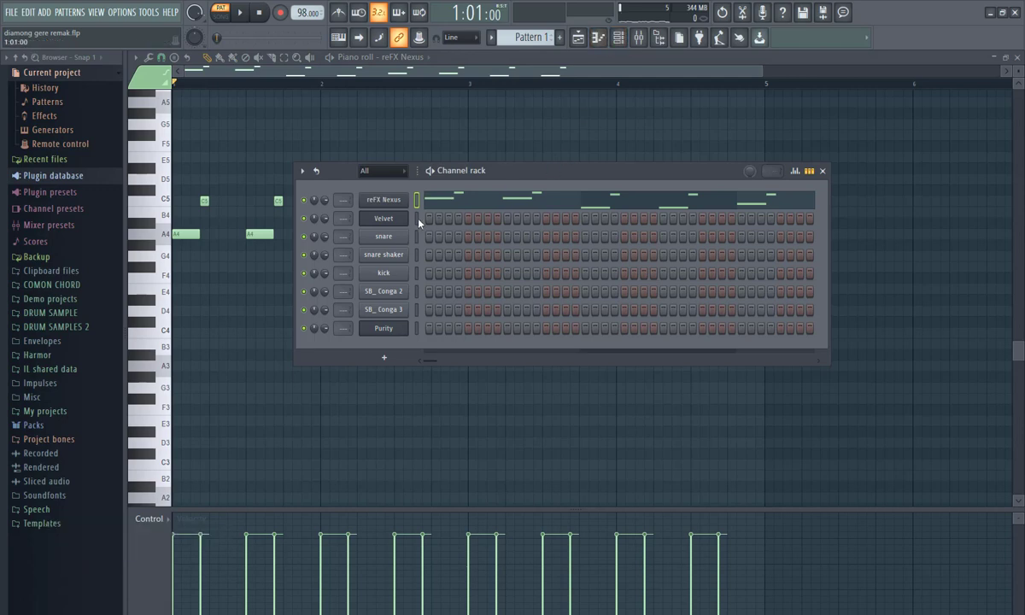
{"action": "right_click", "coordinate": [386, 217]}
{"action": "left_click", "coordinate": [447, 220]}
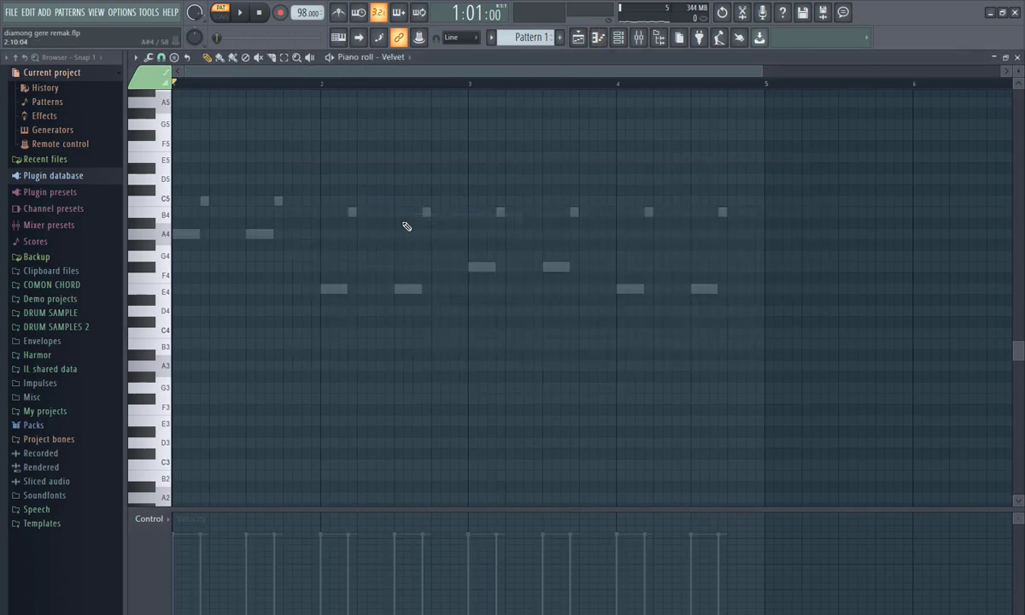
Draw one-bar root notes for the four bars: A4, E4, F#4 and E4
{"action": "left_click", "coordinate": [182, 234]}
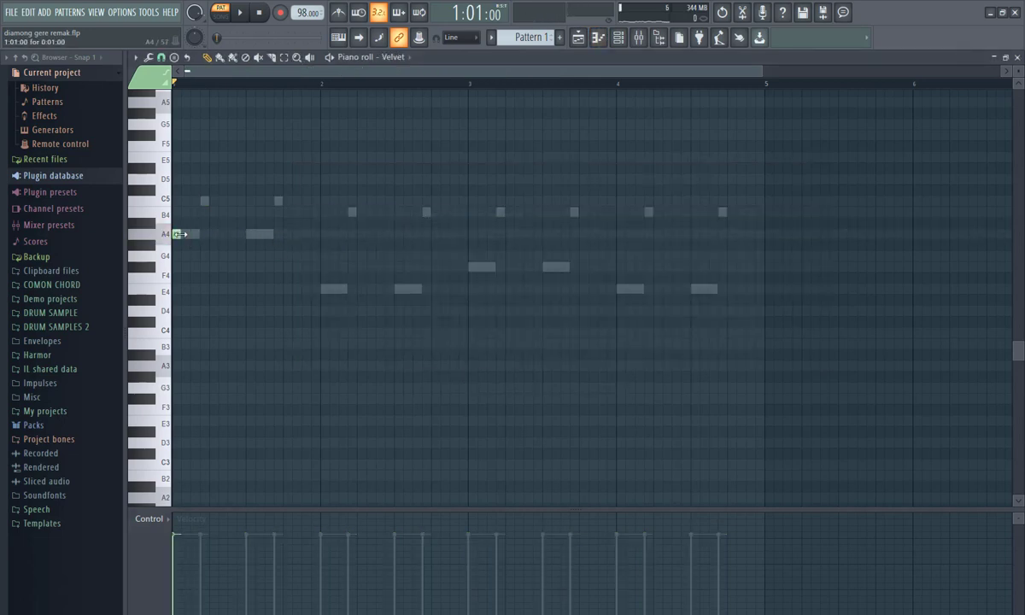
{"action": "left_click_drag", "start_coordinate": [181, 234], "coordinate": [319, 236]}
{"action": "left_click", "coordinate": [332, 290]}
{"action": "left_click_drag", "start_coordinate": [371, 293], "coordinate": [356, 294]}
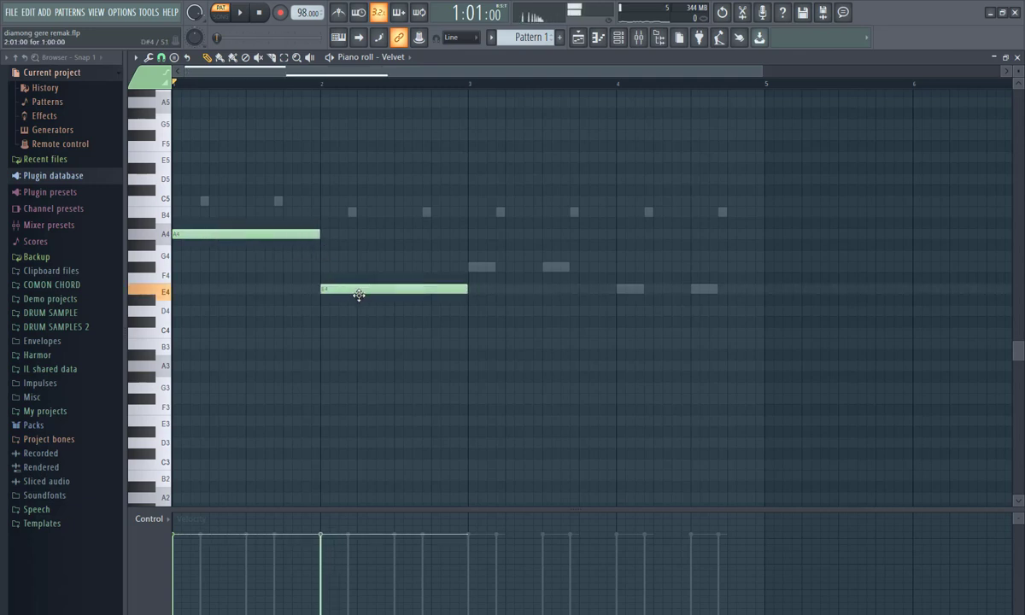
{"action": "left_click", "coordinate": [475, 268]}
{"action": "left_click", "coordinate": [619, 288]}
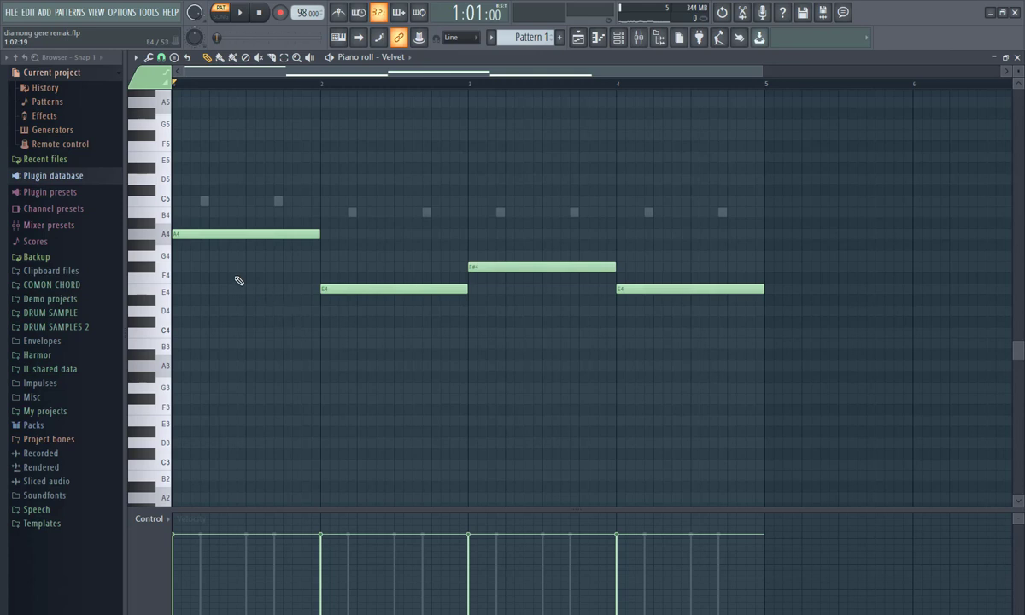
Stack one-bar C5 and E5 notes above the A4 in bar 1 and play the chord back
{"action": "left_click", "coordinate": [234, 223]}
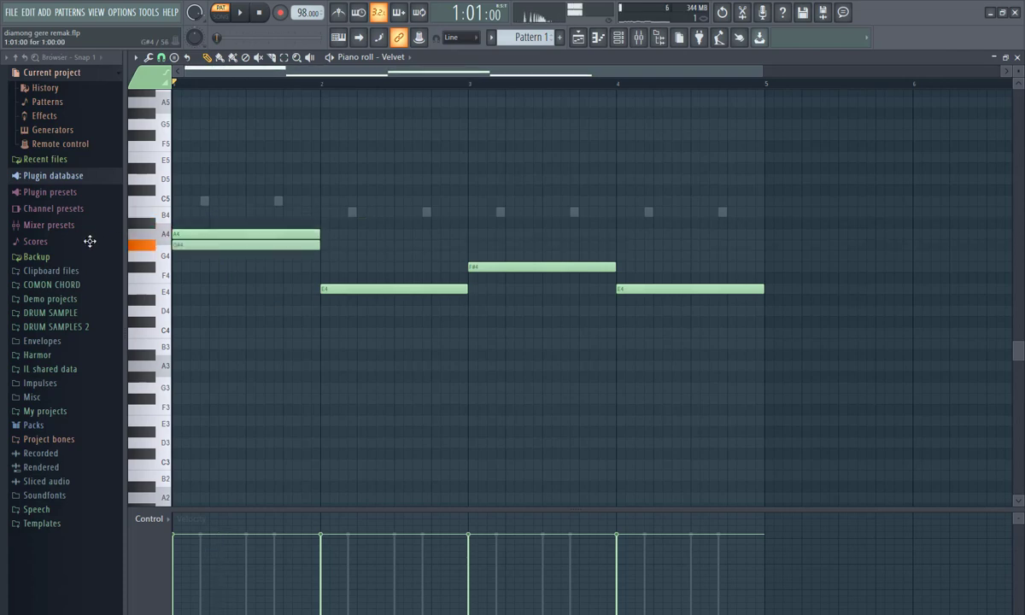
{"action": "left_click_drag", "start_coordinate": [85, 213], "coordinate": [119, 158]}
{"action": "left_click", "coordinate": [179, 190]}
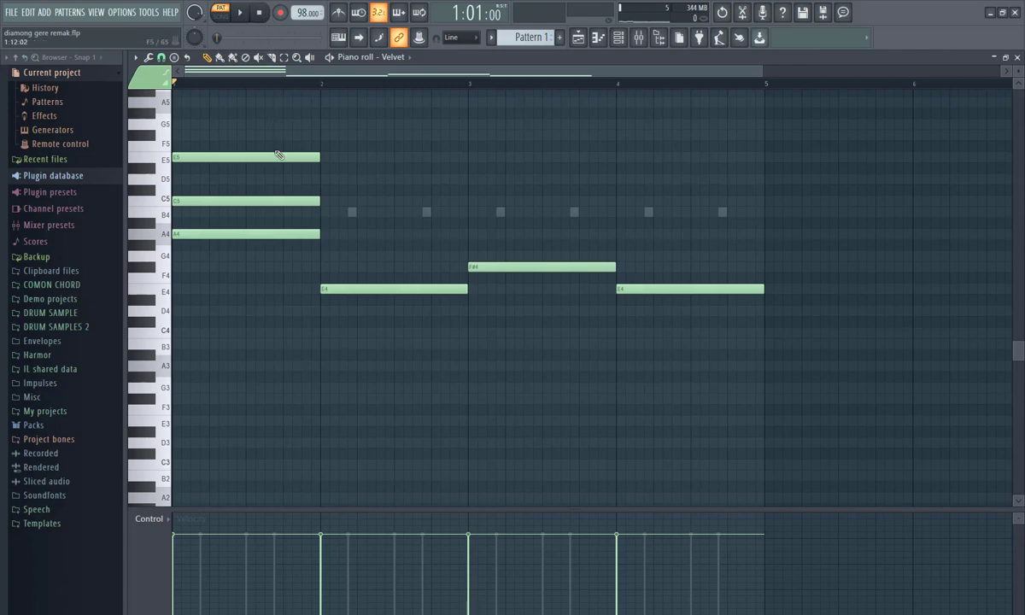
{"action": "key", "text": "space"}
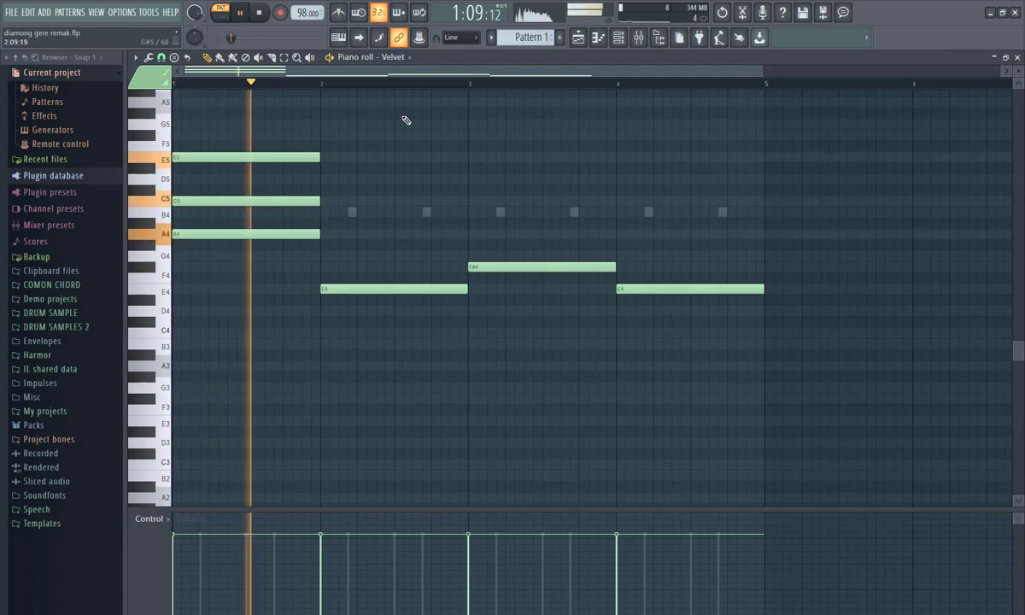
{"action": "key", "text": "space"}
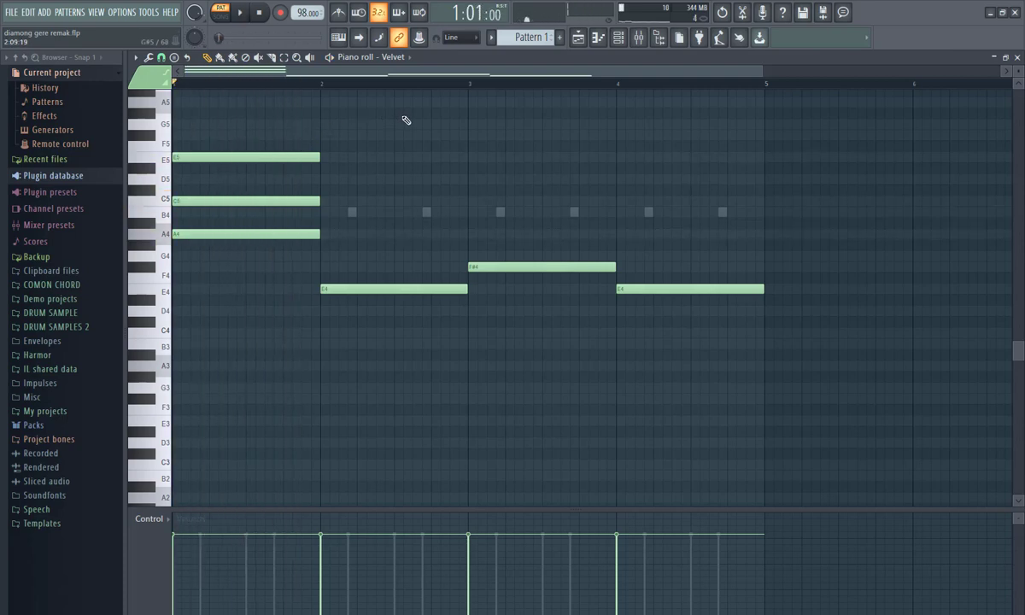
Add one-bar G4 and B4 notes in bars 2 and 4, A4 and C5 in bar 3, and play the whole progression
{"action": "left_click", "coordinate": [323, 255]}
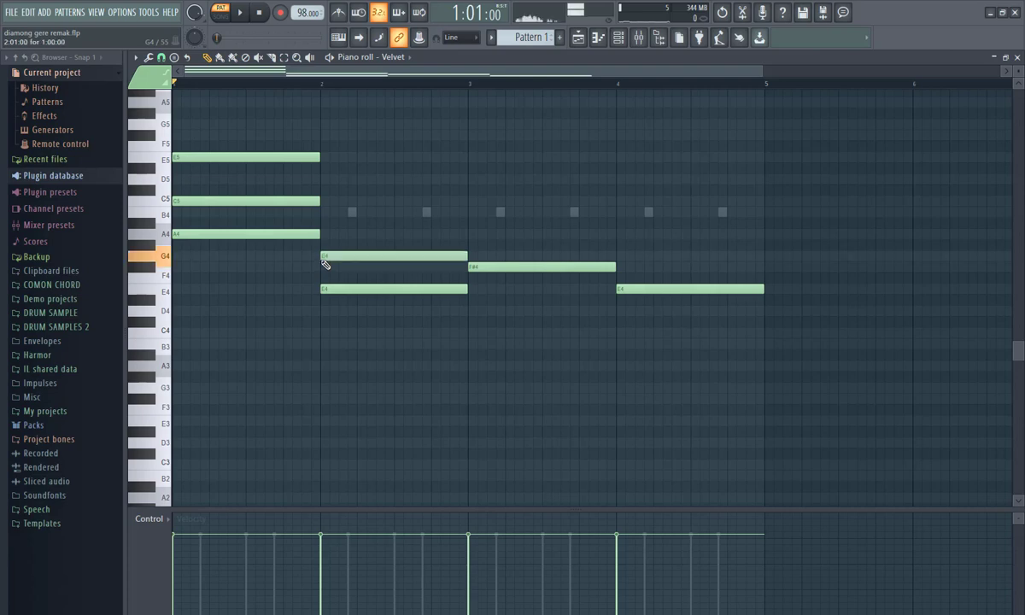
{"action": "left_click", "coordinate": [325, 212]}
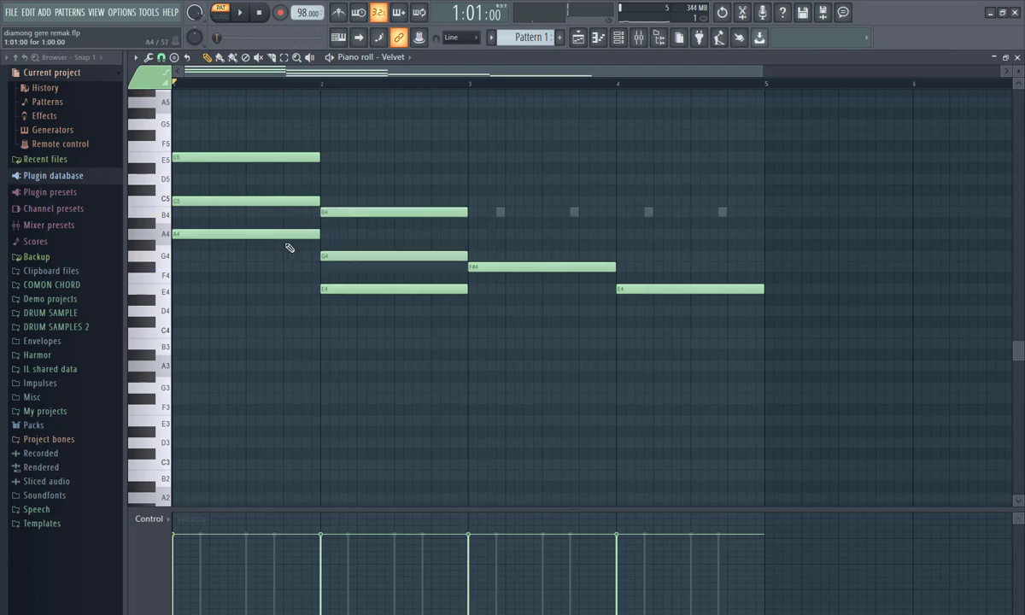
{"action": "left_click", "coordinate": [469, 234]}
{"action": "left_click", "coordinate": [470, 201]}
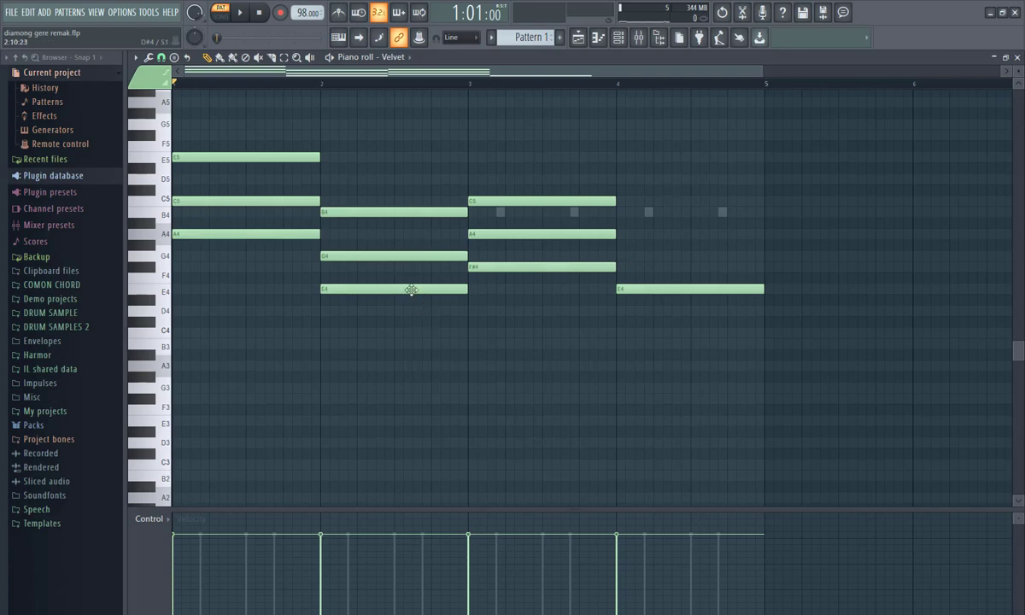
{"action": "left_click", "coordinate": [618, 255]}
{"action": "left_click", "coordinate": [620, 212]}
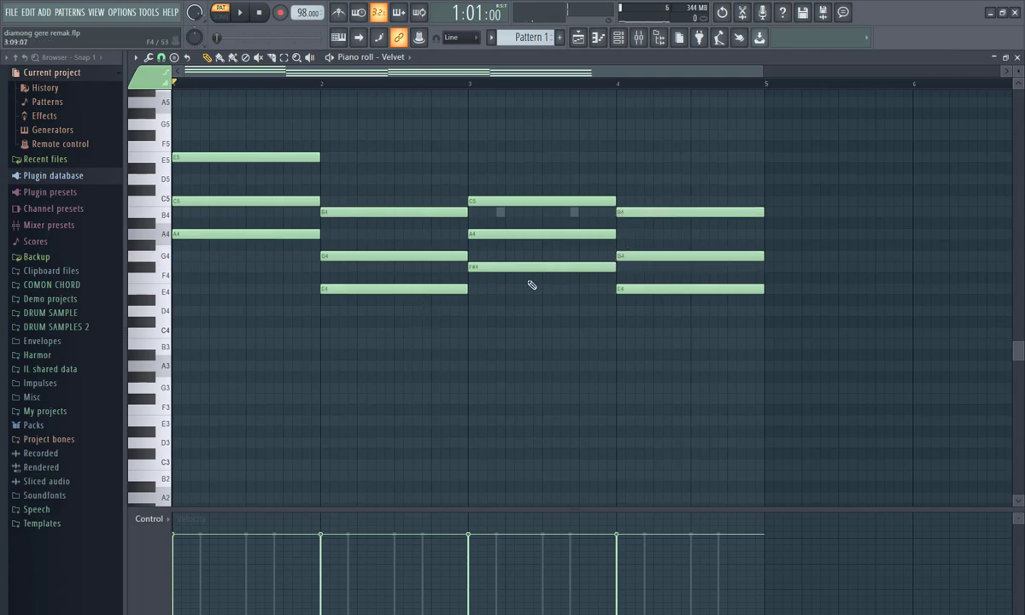
{"action": "key", "text": "space"}
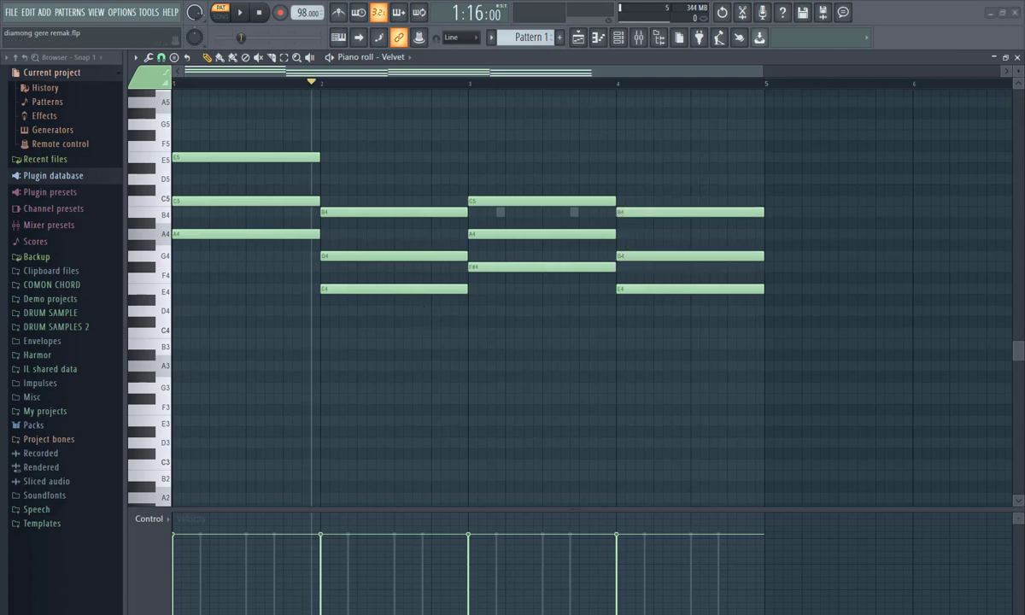
{"action": "key", "text": "space"}
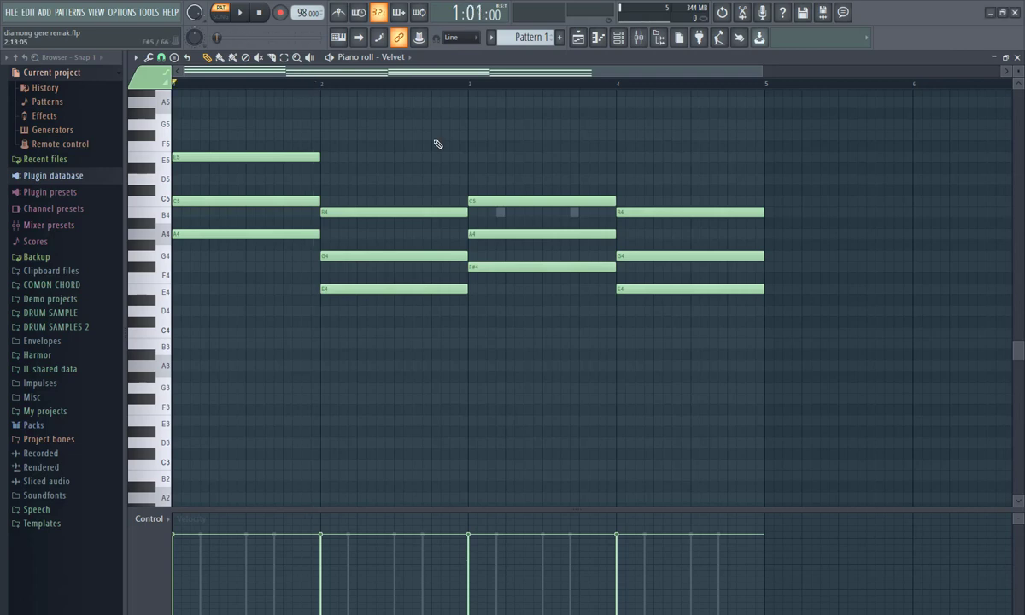
{"action": "key", "text": "space"}
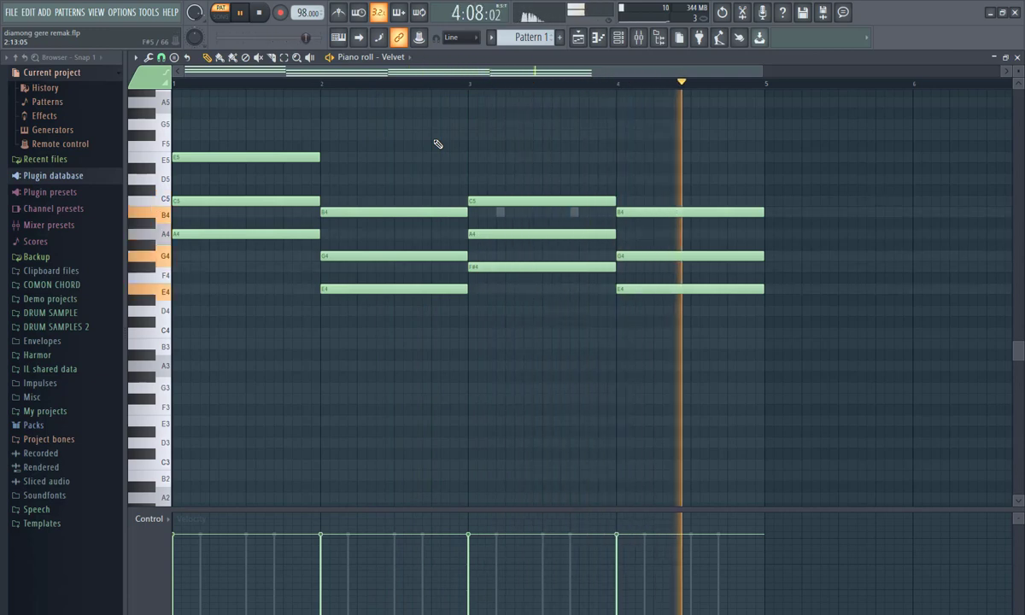
{"action": "key", "text": "space"}
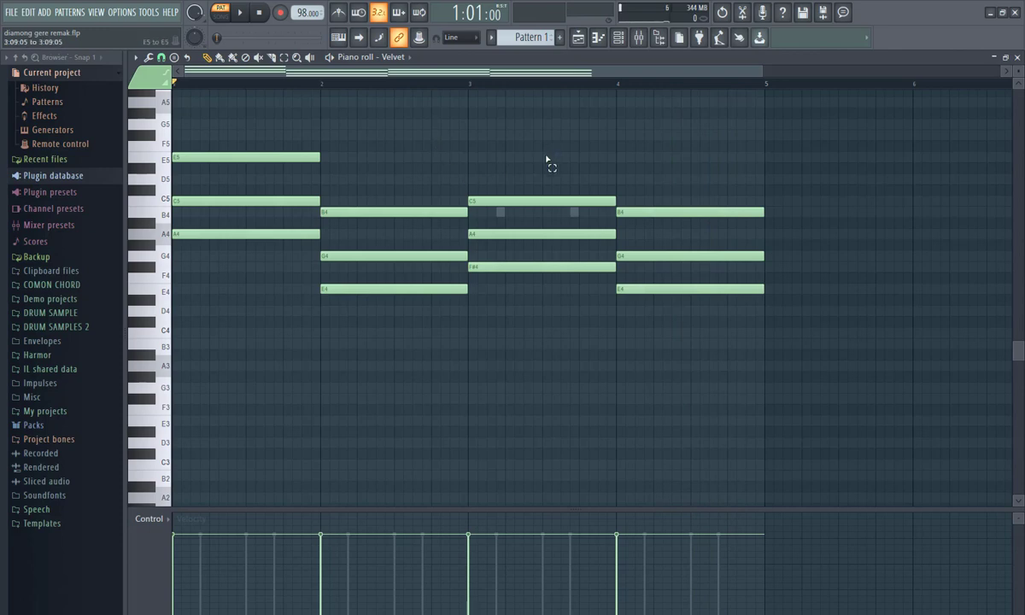
Lower the C5 in bar 3 to B4, delete that bar's A4, and play back from bar 2
{"action": "left_click_drag", "start_coordinate": [549, 162], "coordinate": [561, 367]}
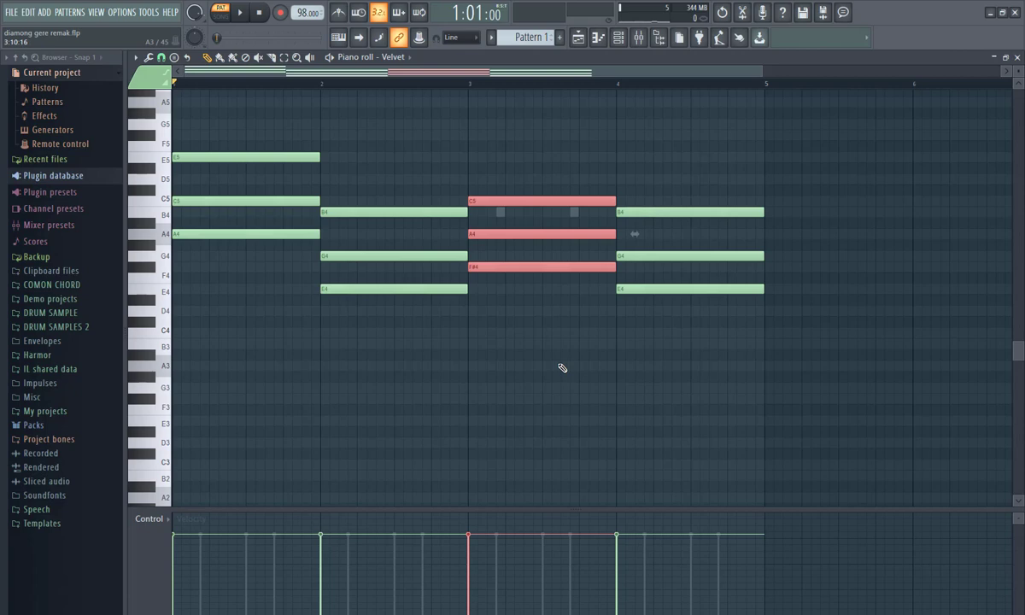
{"action": "left_click", "coordinate": [492, 158]}
{"action": "right_click", "coordinate": [494, 158]}
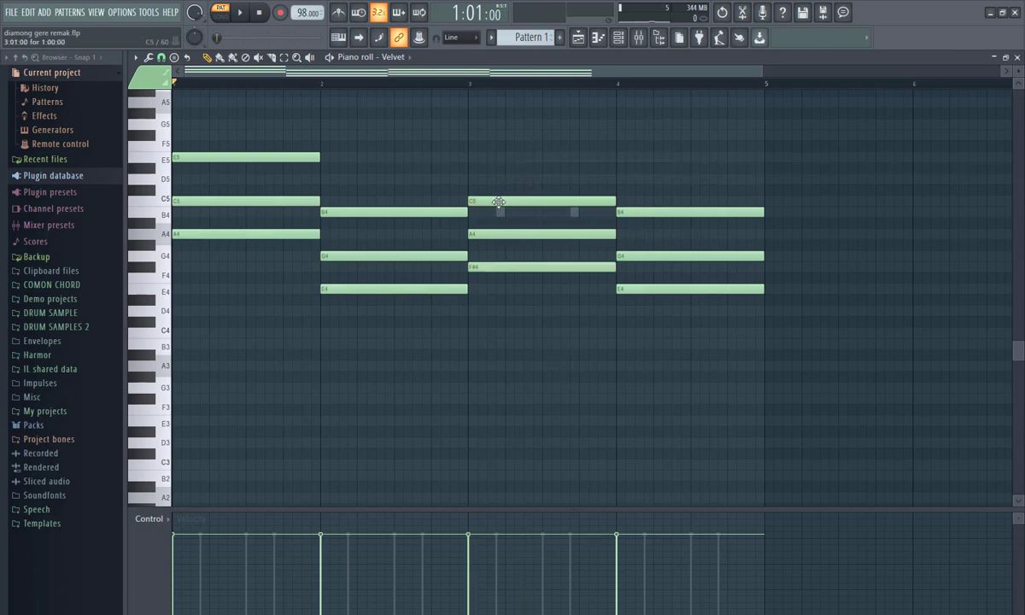
{"action": "left_click_drag", "start_coordinate": [496, 202], "coordinate": [495, 215]}
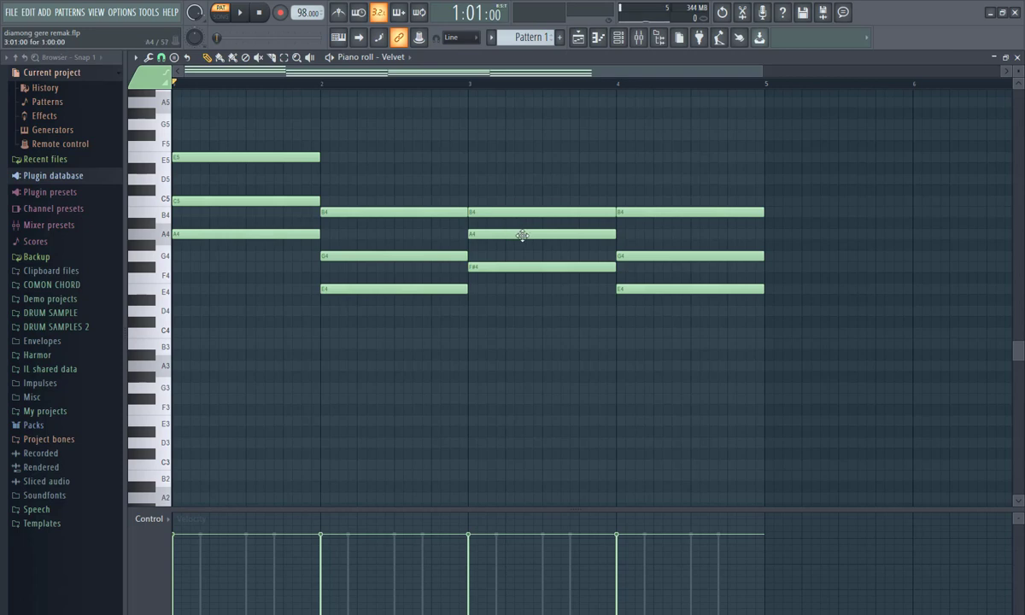
{"action": "right_click", "coordinate": [522, 235]}
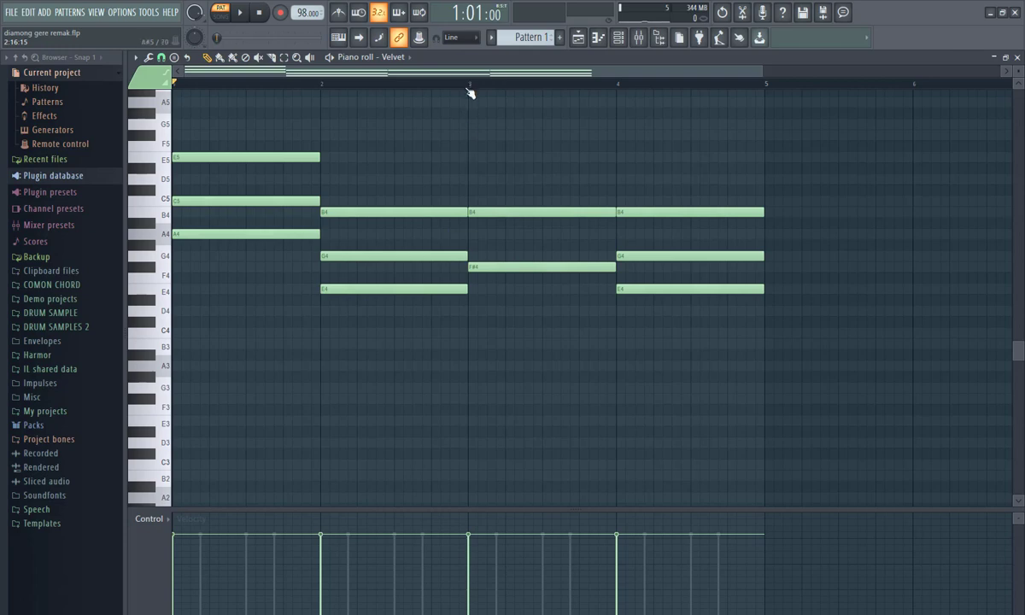
{"action": "left_click", "coordinate": [318, 84]}
{"action": "key", "text": "space"}
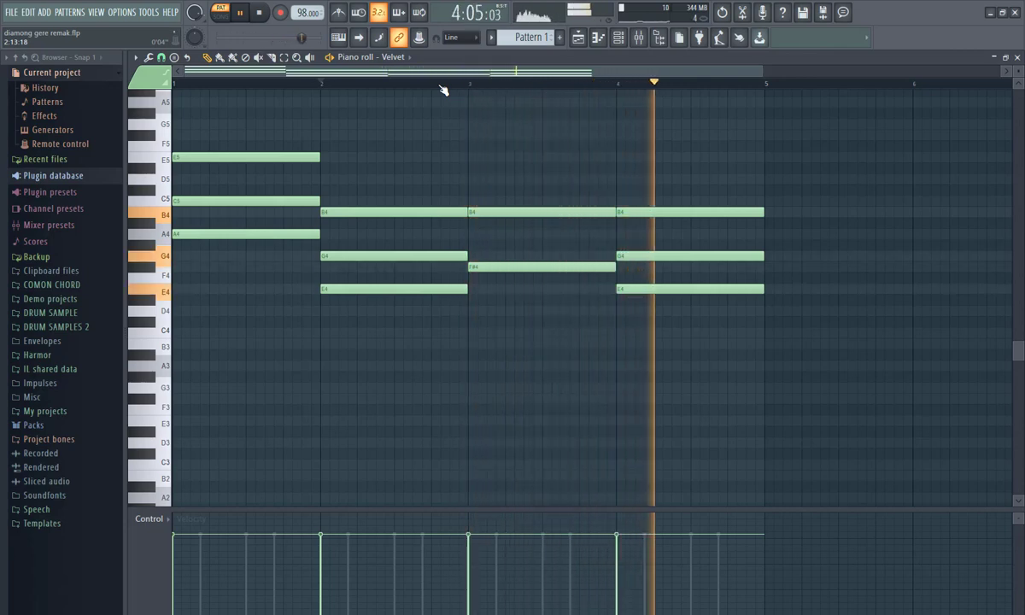
{"action": "key", "text": "space"}
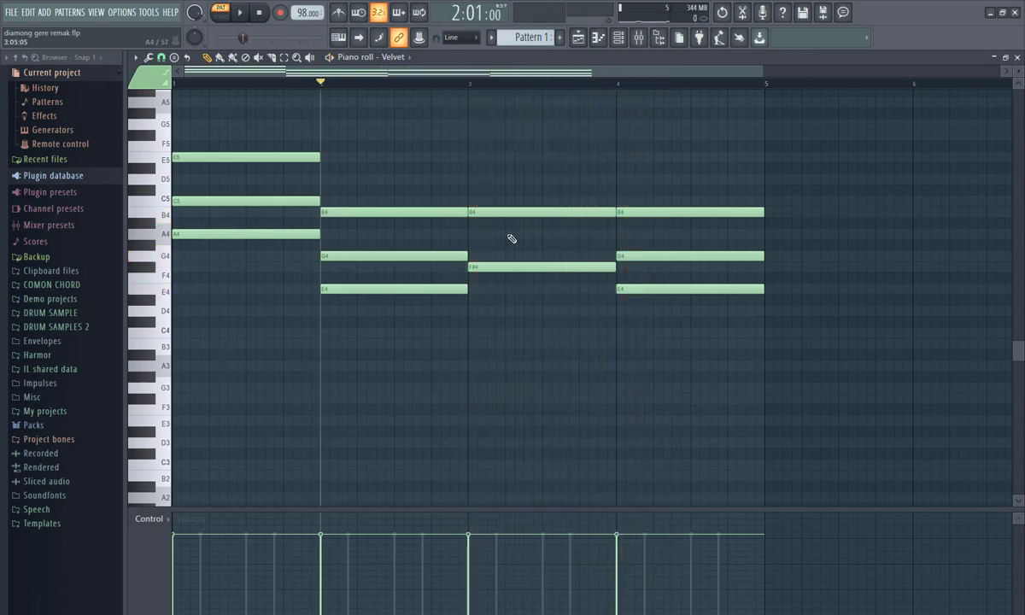
Duplicate the F#4 in bar 3 one octave higher as F#5 and play back from bar 3
{"action": "left_click_drag", "start_coordinate": [498, 262], "coordinate": [482, 273]}
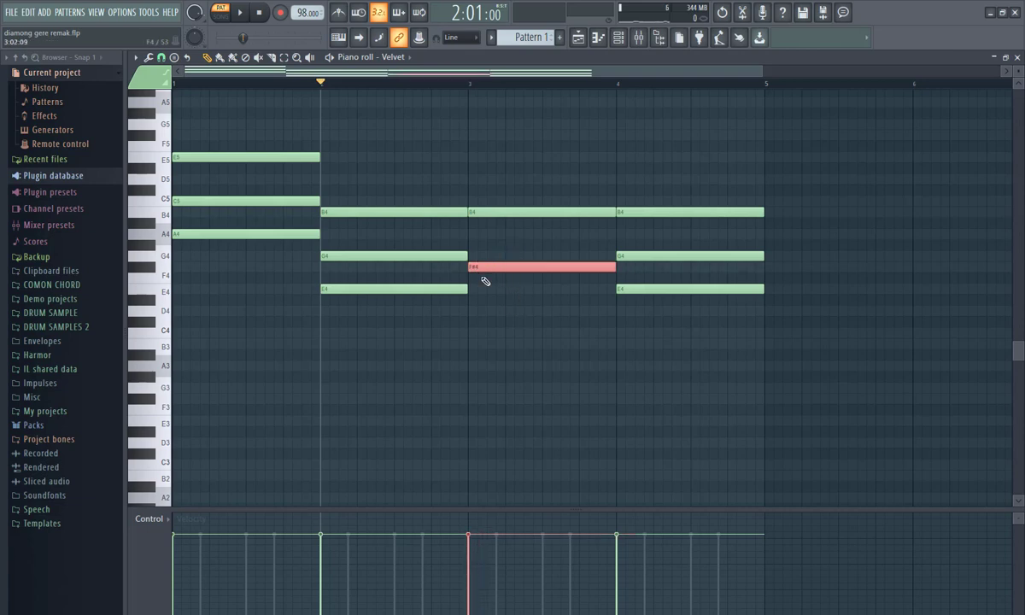
{"action": "key", "text": "shift+Up"}
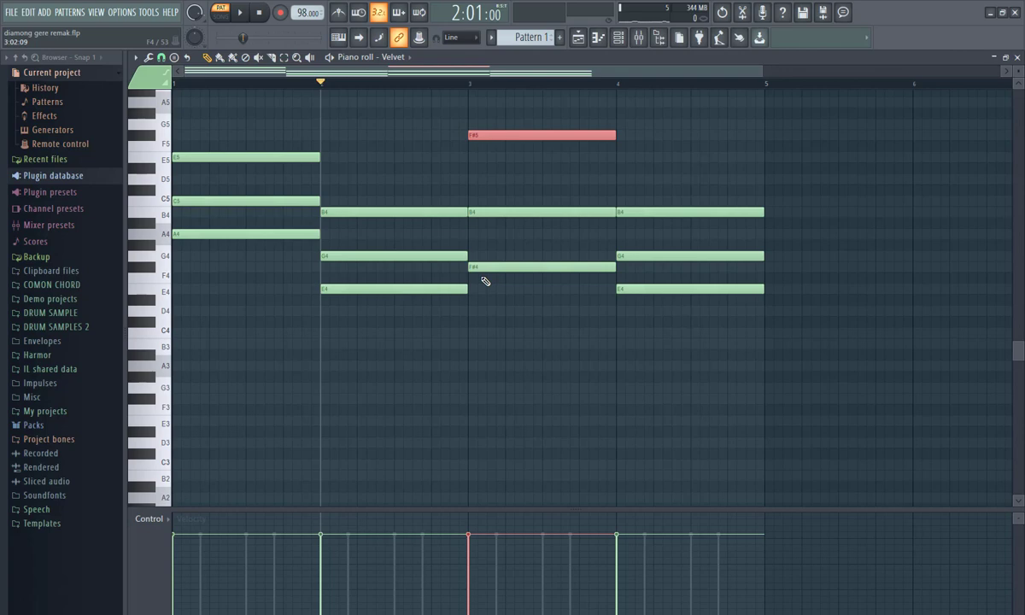
{"action": "left_click", "coordinate": [473, 83]}
{"action": "key", "text": "space"}
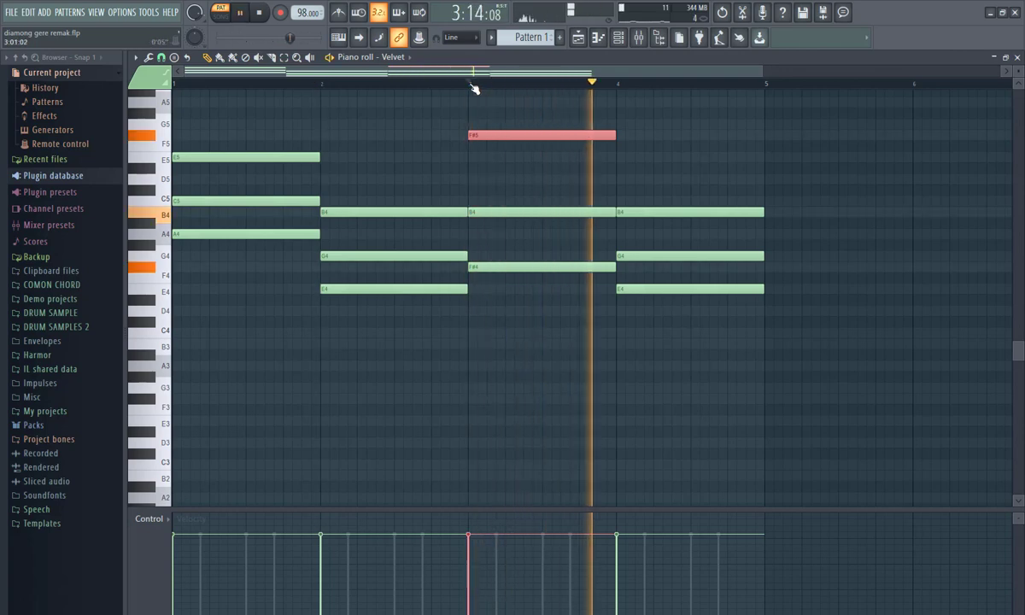
{"action": "key", "text": "space"}
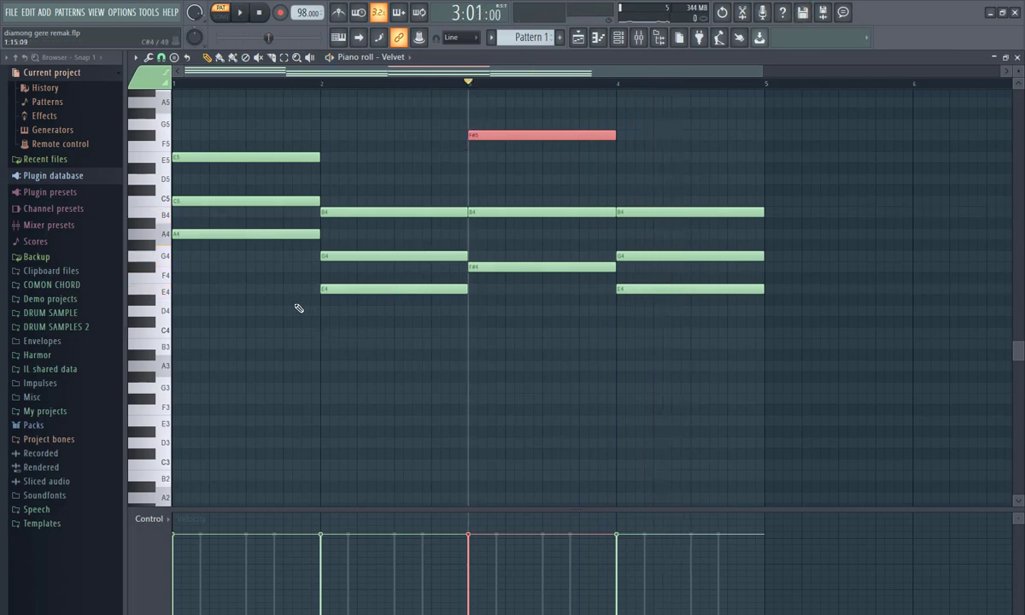
Raise the E4 in bar 2 one octave to E5, deselect it, and play the progression from the start
{"action": "left_click_drag", "start_coordinate": [298, 278], "coordinate": [412, 329]}
{"action": "key", "text": "ctrl+Up"}
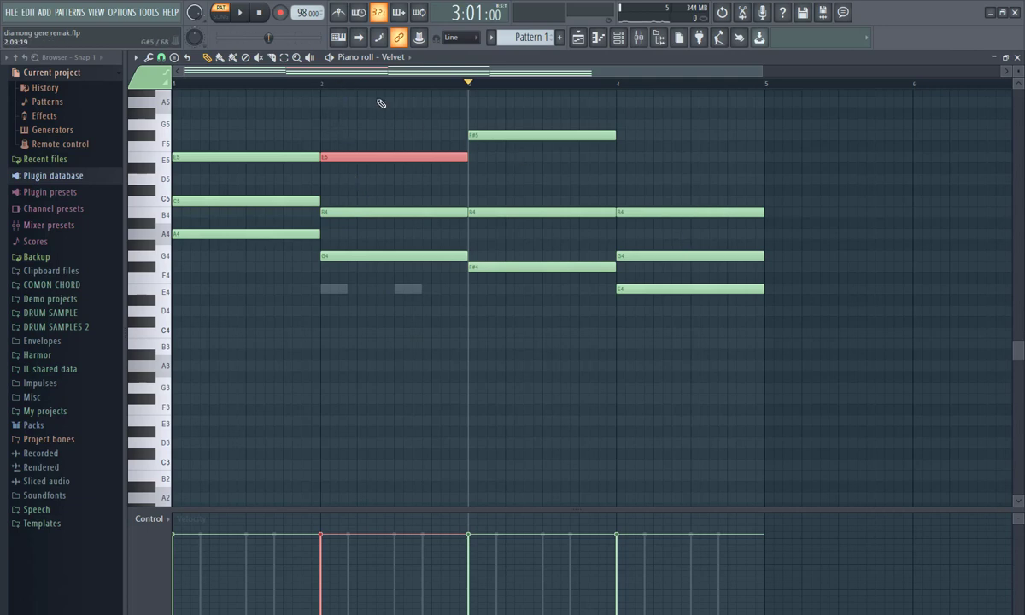
{"action": "key", "text": "Home"}
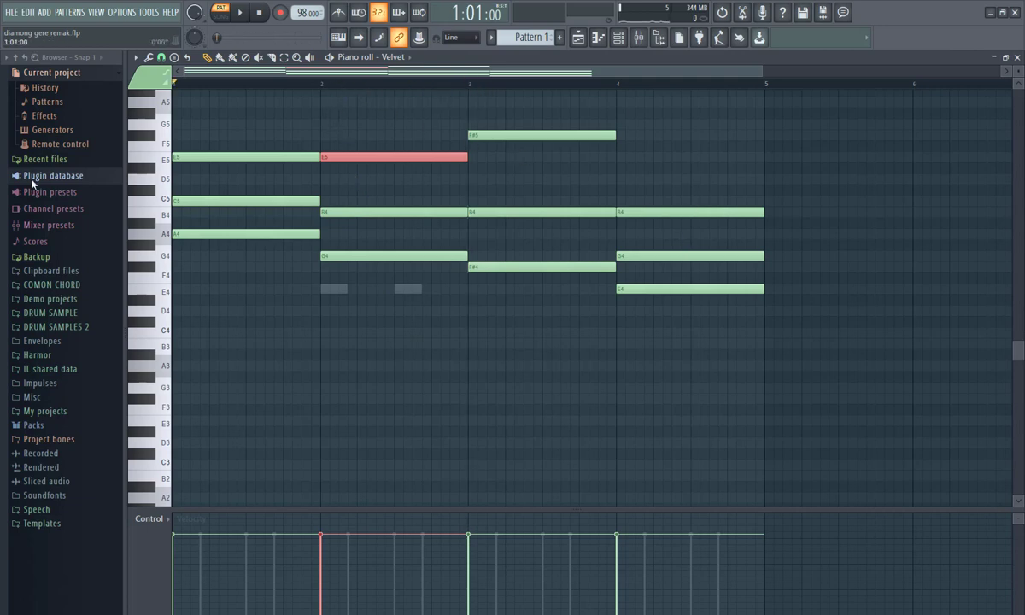
{"action": "left_click", "coordinate": [355, 372]}
{"action": "right_click", "coordinate": [354, 371]}
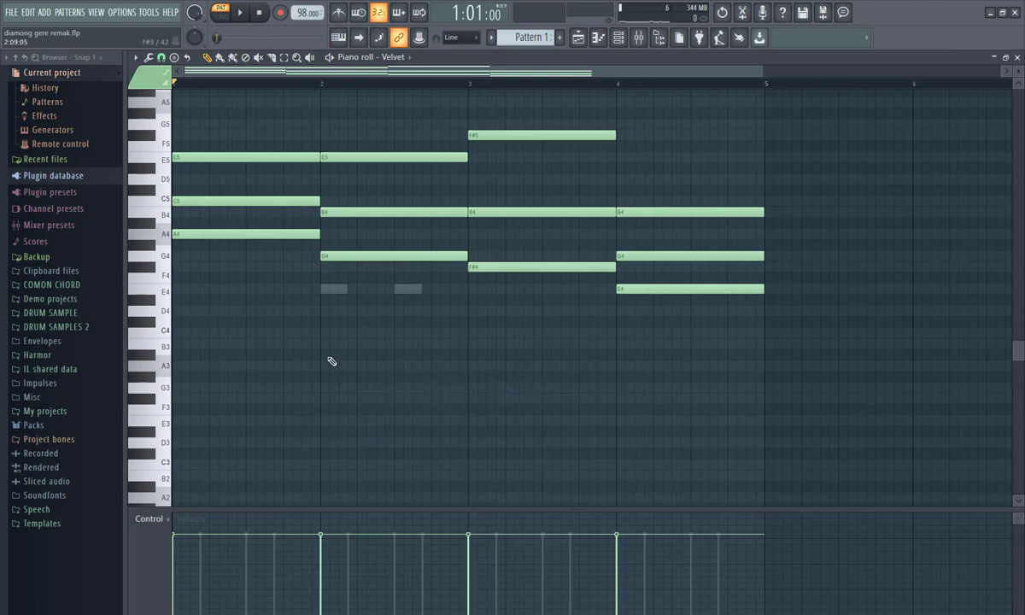
{"action": "key", "text": "space"}
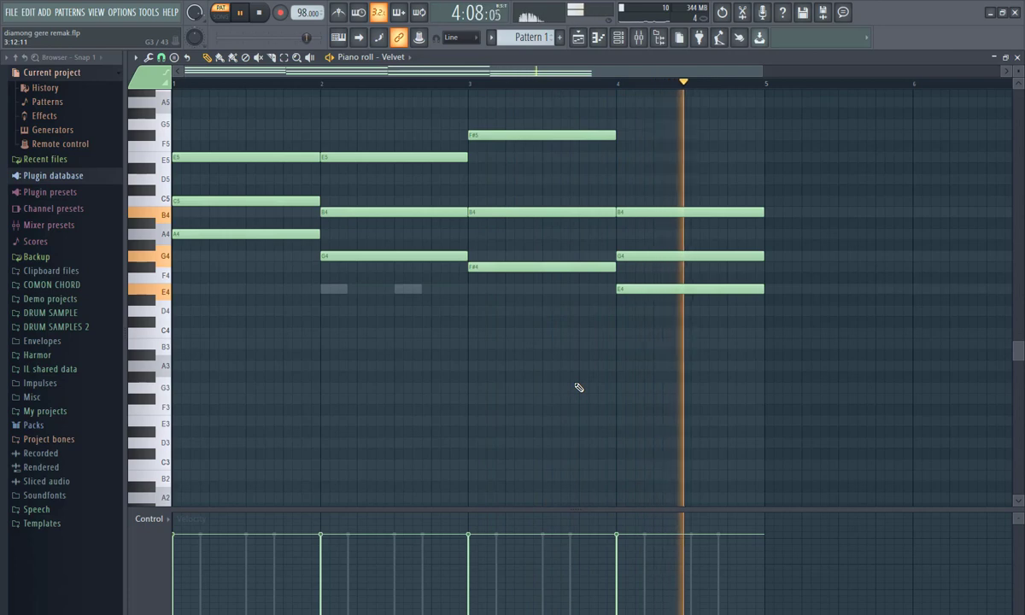
{"action": "key", "text": "space"}
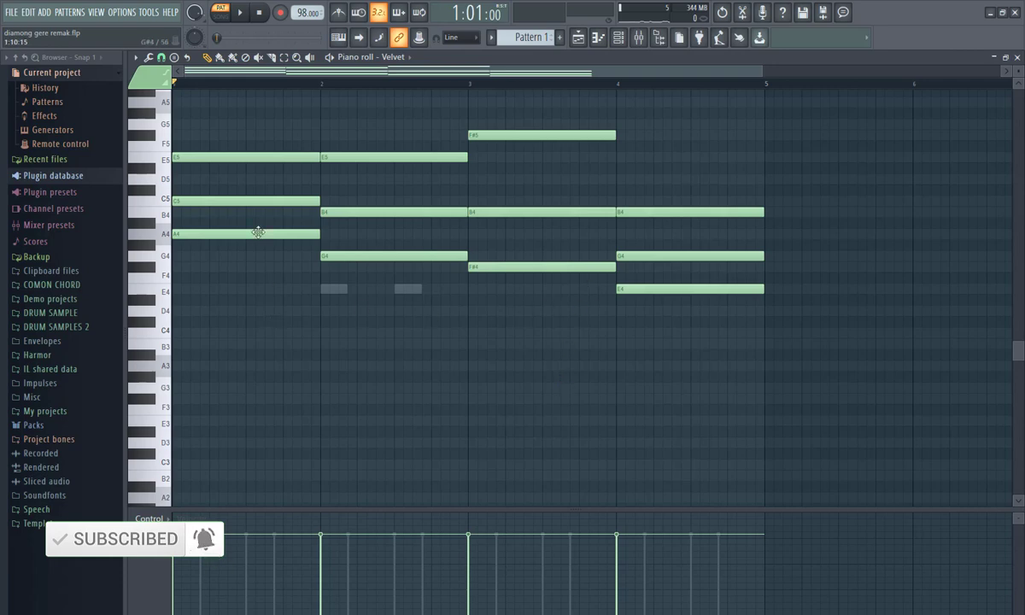
{"action": "key", "text": "space"}
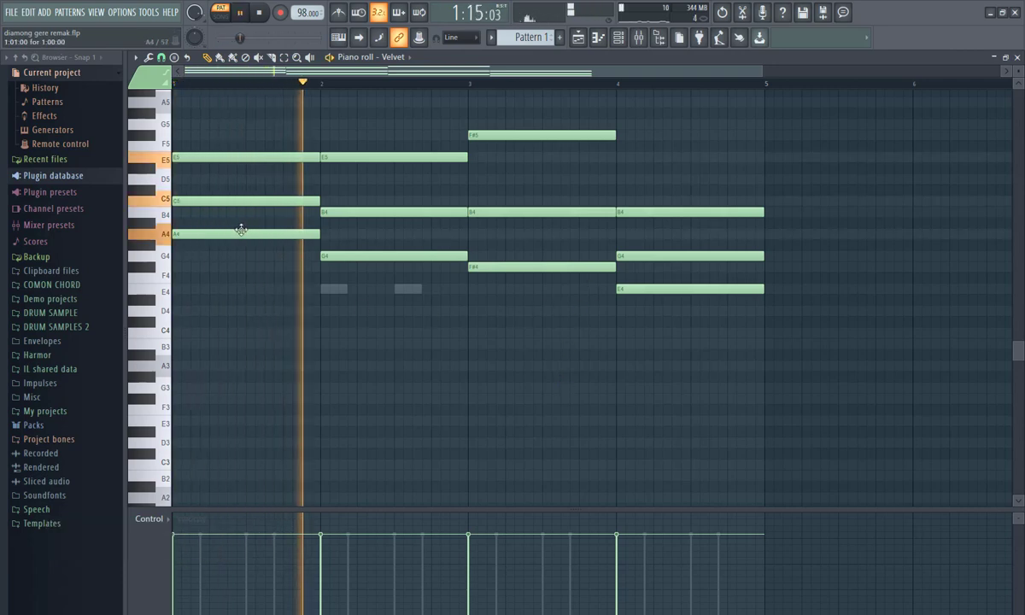
{"action": "key", "text": "space"}
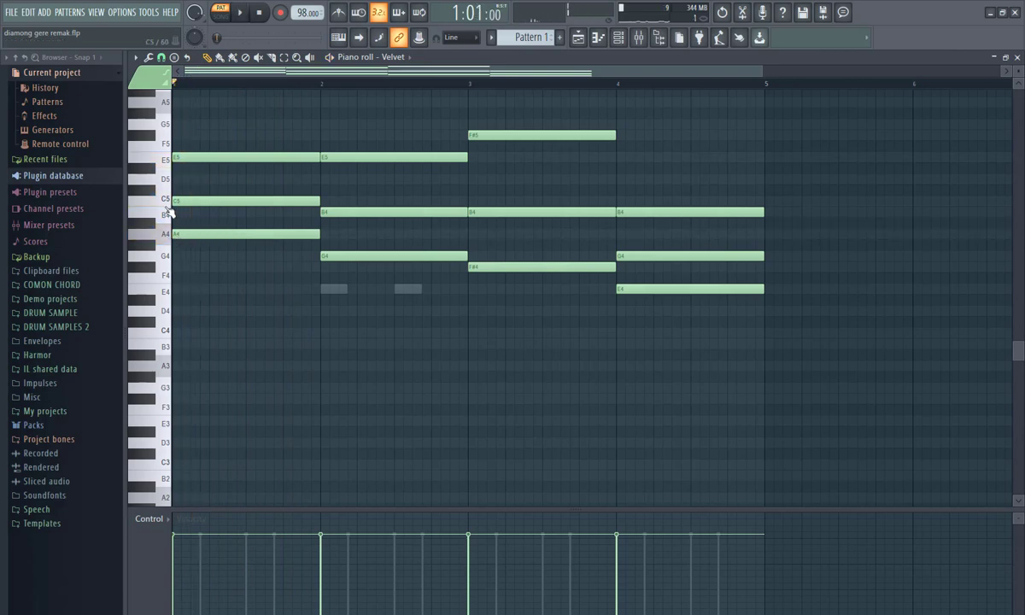
{"action": "key", "text": "space"}
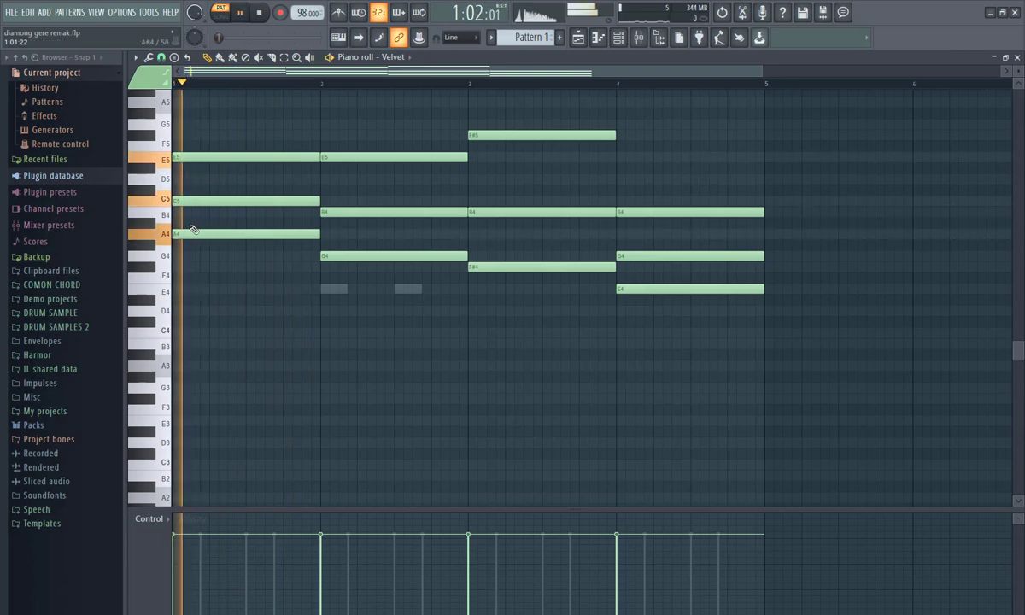
Play the progression, slice the A4 note in bar 1 at step 4, and play back the split from the start
{"action": "key", "text": "space"}
{"action": "key", "text": "space"}
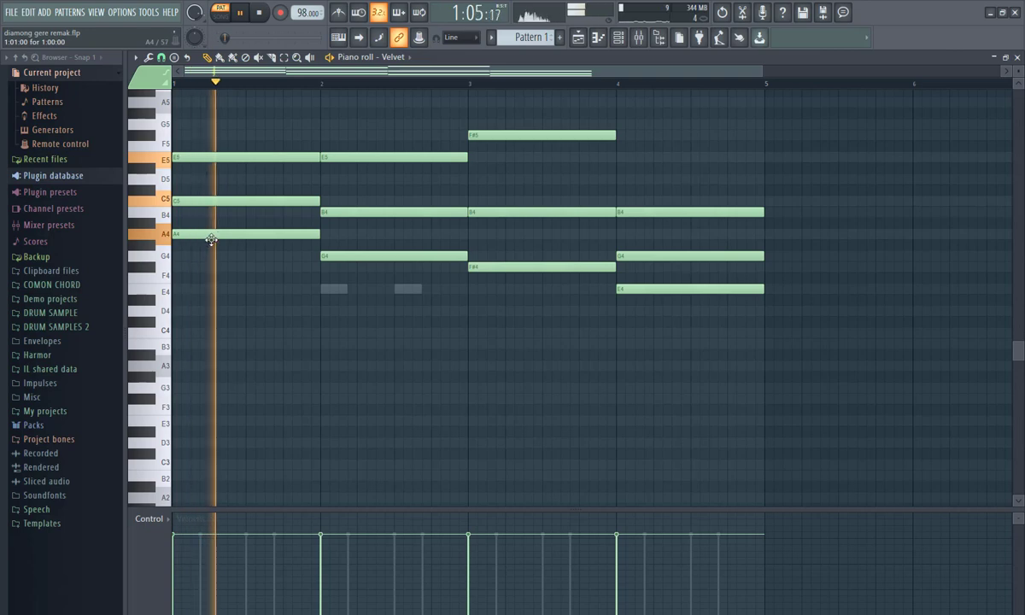
{"action": "key", "text": "space"}
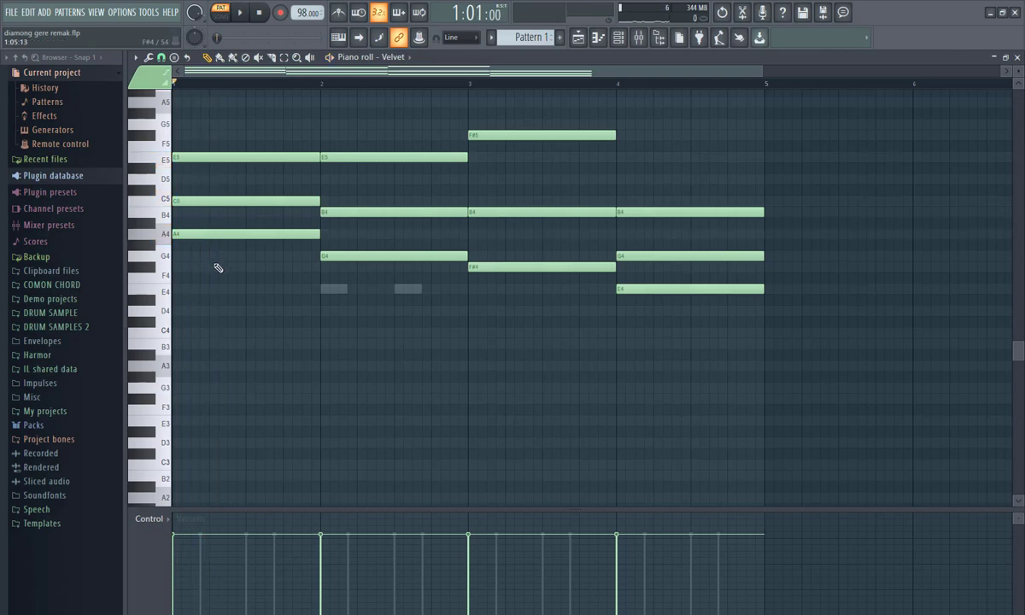
{"action": "left_click_drag", "start_coordinate": [209, 233], "coordinate": [209, 274]}
{"action": "key", "text": "space"}
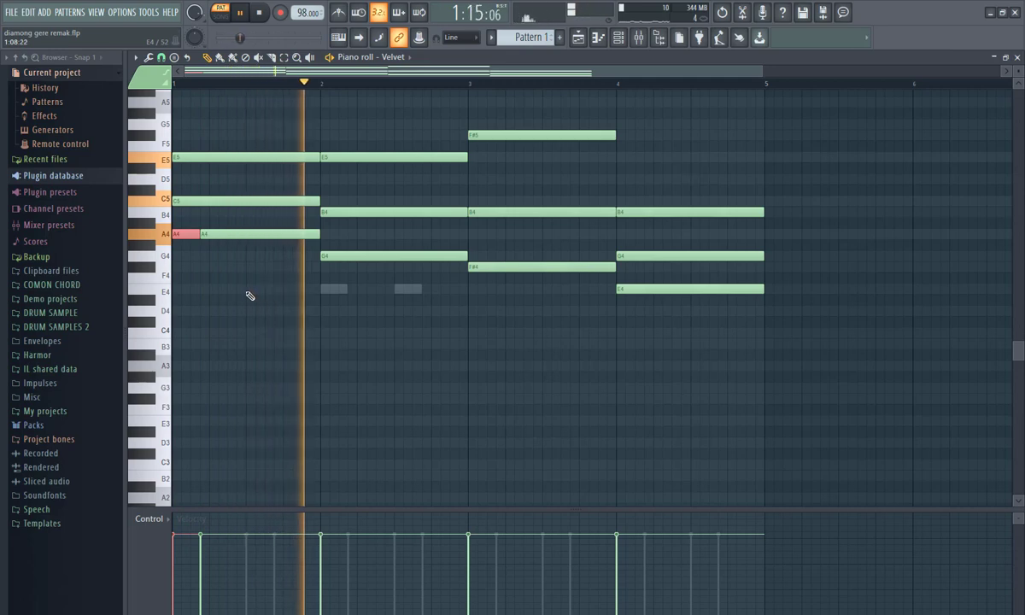
{"action": "key", "text": "space"}
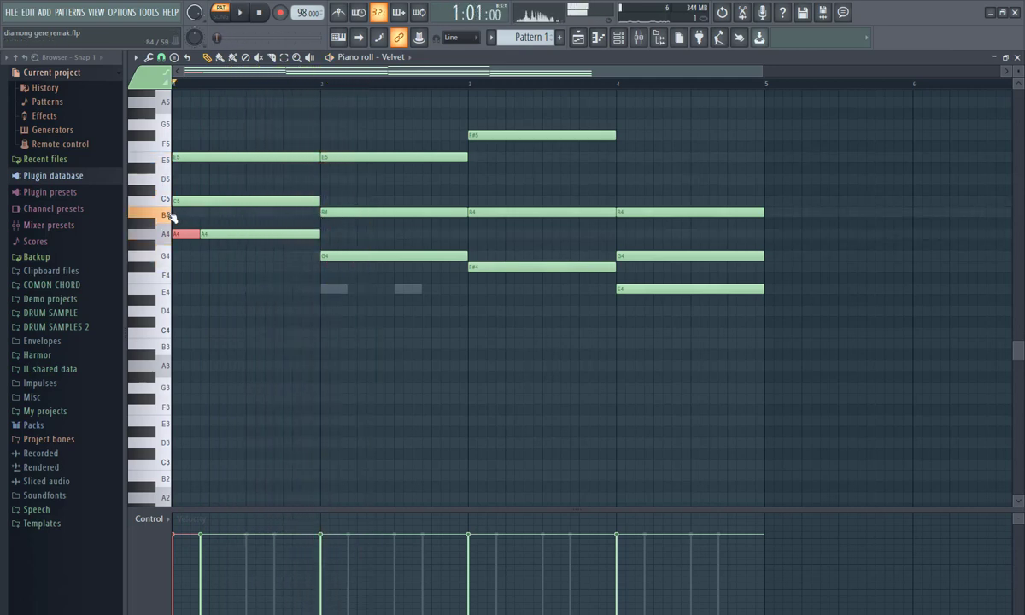
Slice the B4 note in bar 2 at step 4 and play back the progression
{"action": "left_click", "coordinate": [340, 212]}
{"action": "key", "text": "space"}
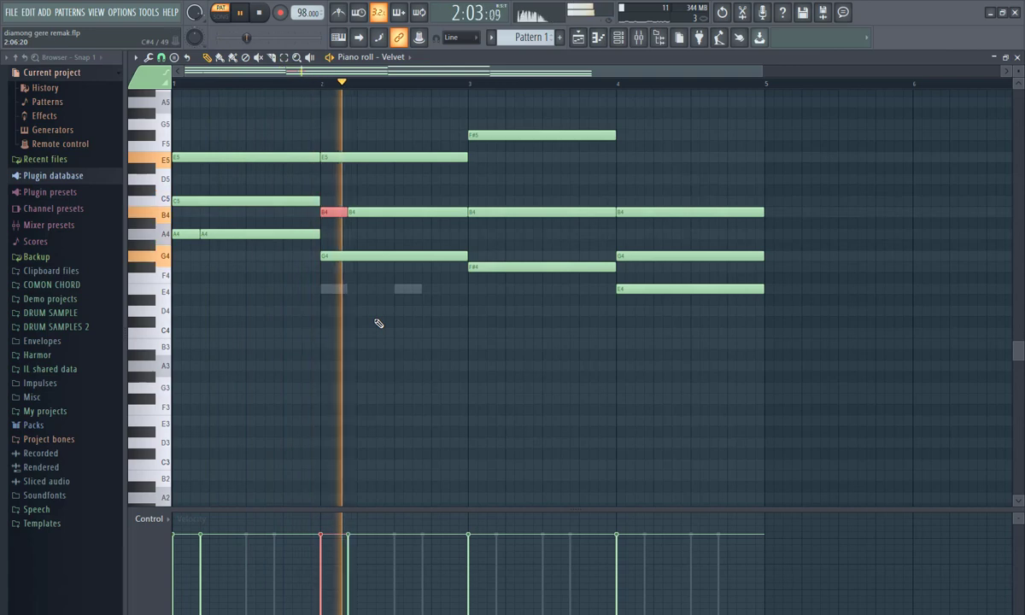
{"action": "key", "text": "space"}
Slice the E5 note in bar 2 at step 7 and play the progression to check the split
{"action": "left_click", "coordinate": [373, 157]}
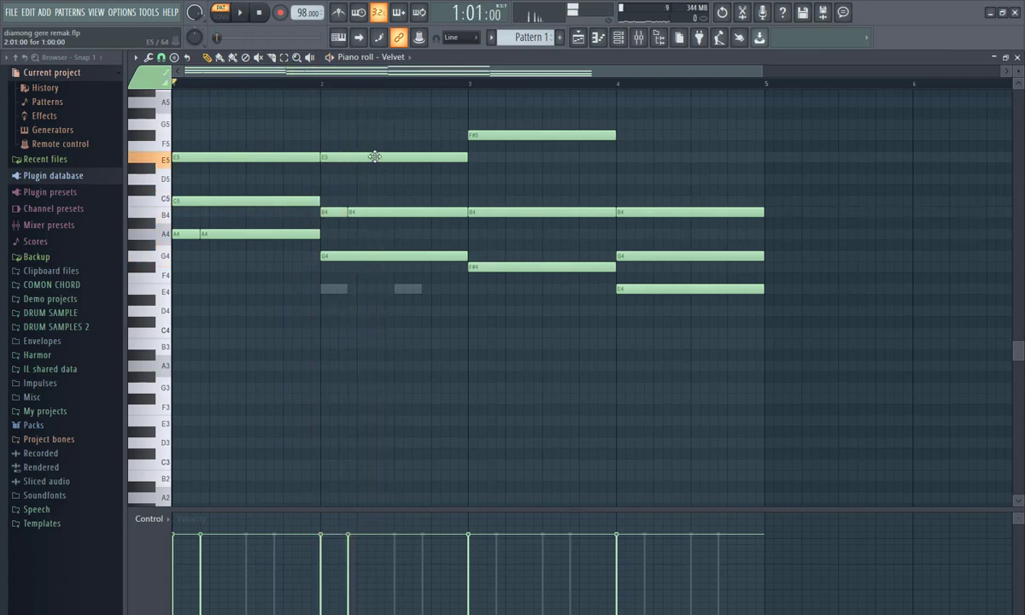
{"action": "key", "text": "space"}
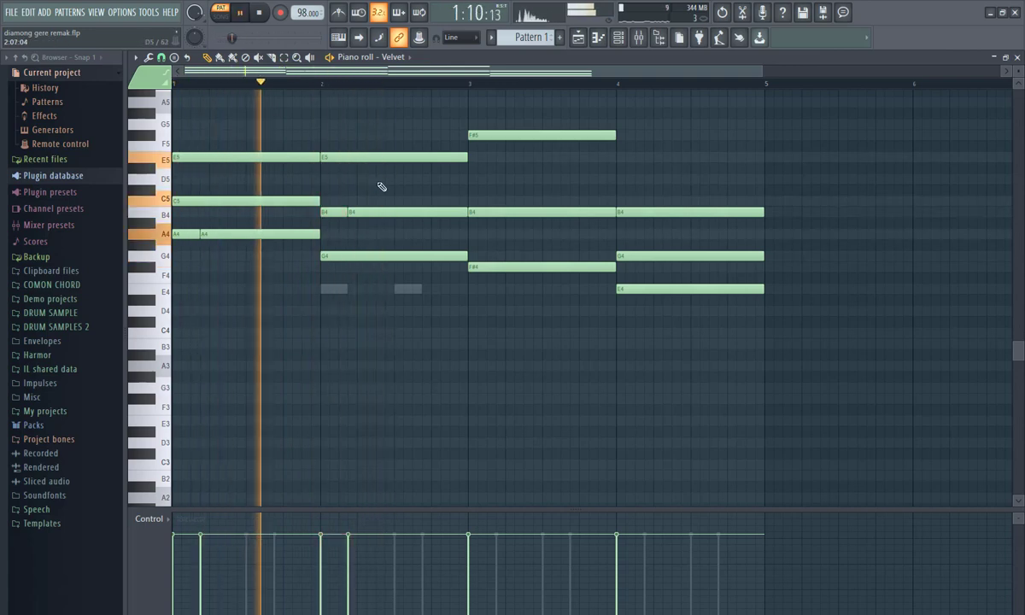
{"action": "left_click", "coordinate": [375, 158]}
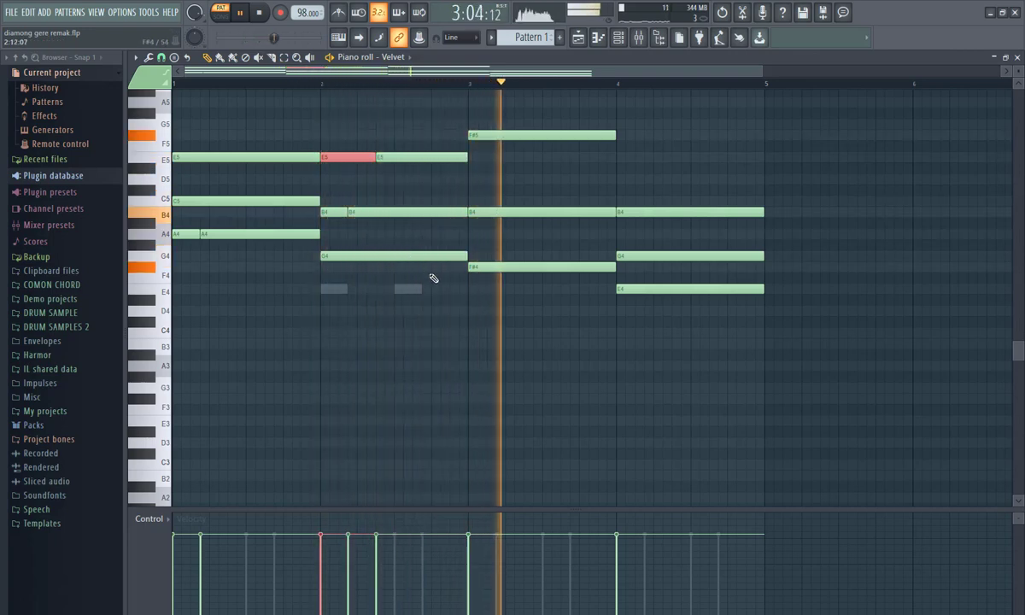
{"action": "key", "text": "space"}
{"action": "key", "text": "space"}
{"action": "key", "text": "space"}
Play from bar 3, add a D#4 note at step 5 of that bar, and shorten it to four steps
{"action": "left_click", "coordinate": [468, 82]}
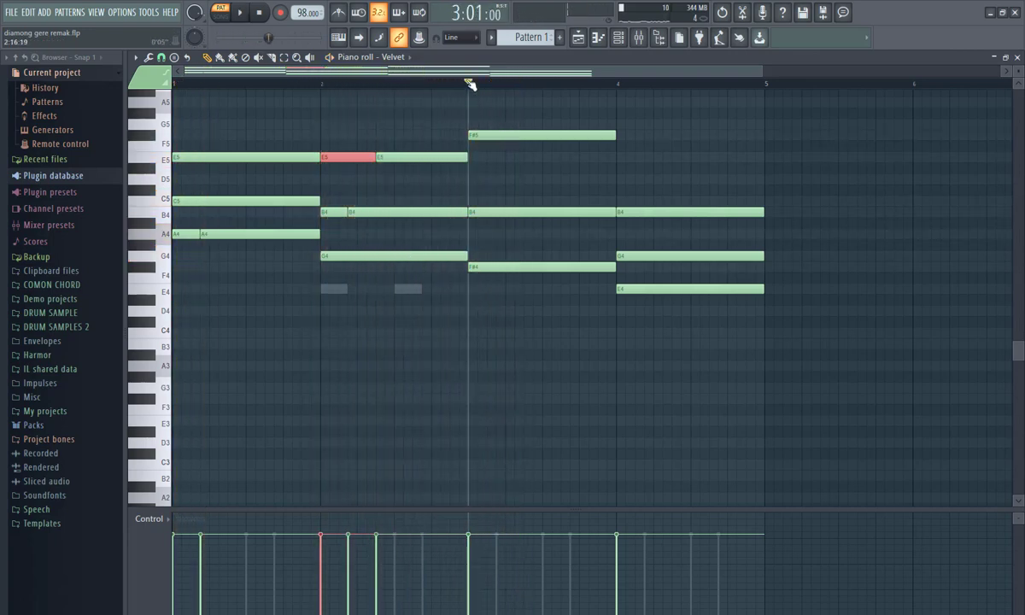
{"action": "key", "text": "space"}
{"action": "key", "text": "space"}
{"action": "left_click_drag", "start_coordinate": [508, 223], "coordinate": [507, 299]}
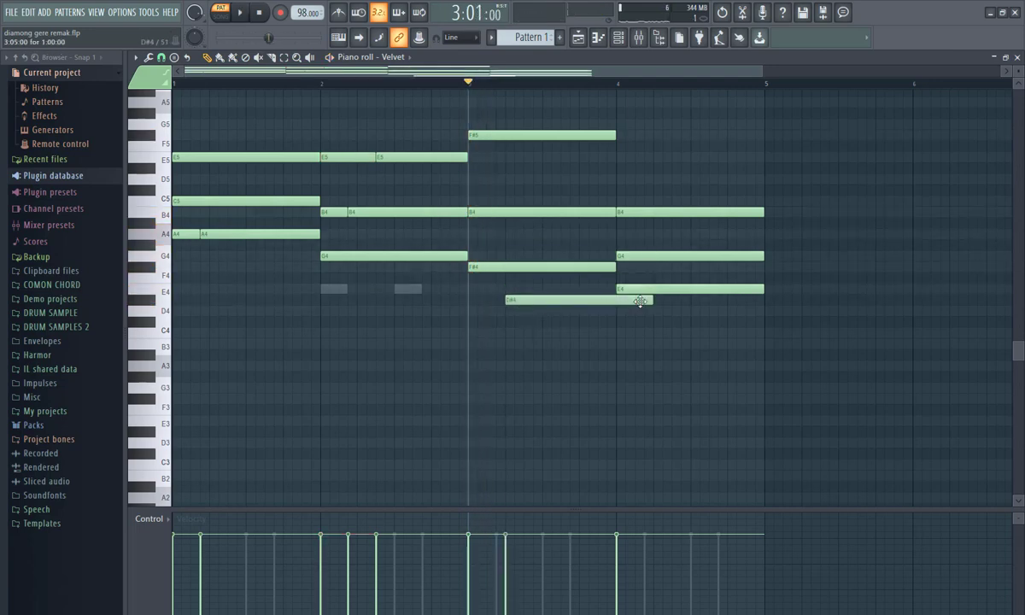
{"action": "left_click_drag", "start_coordinate": [652, 301], "coordinate": [554, 309]}
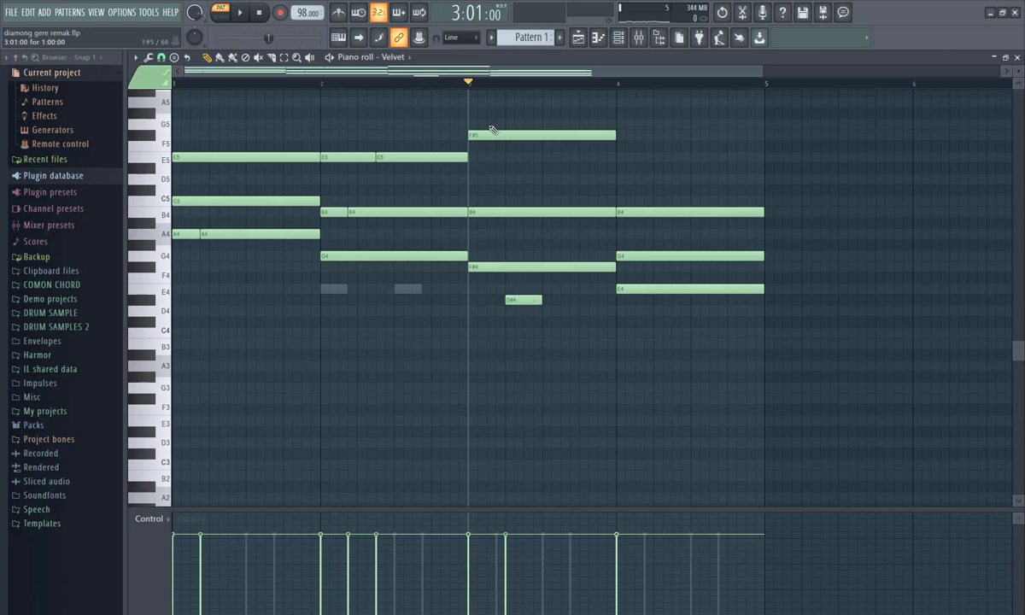
Move the D#4 in bar 3 one step earlier to step 4 and play back from bar 3
{"action": "key", "text": "space"}
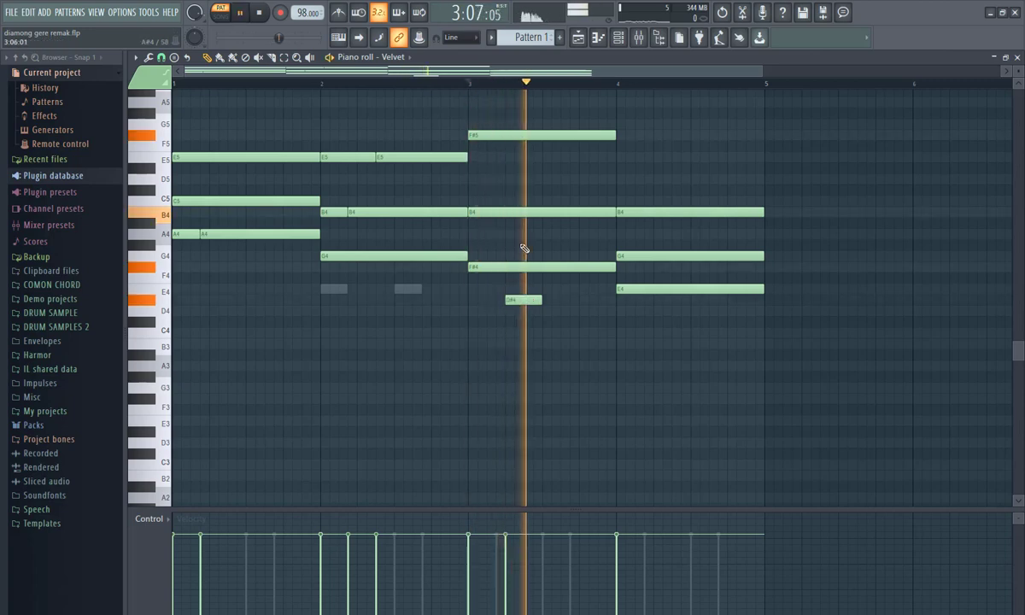
{"action": "key", "text": "space"}
{"action": "key", "text": "space"}
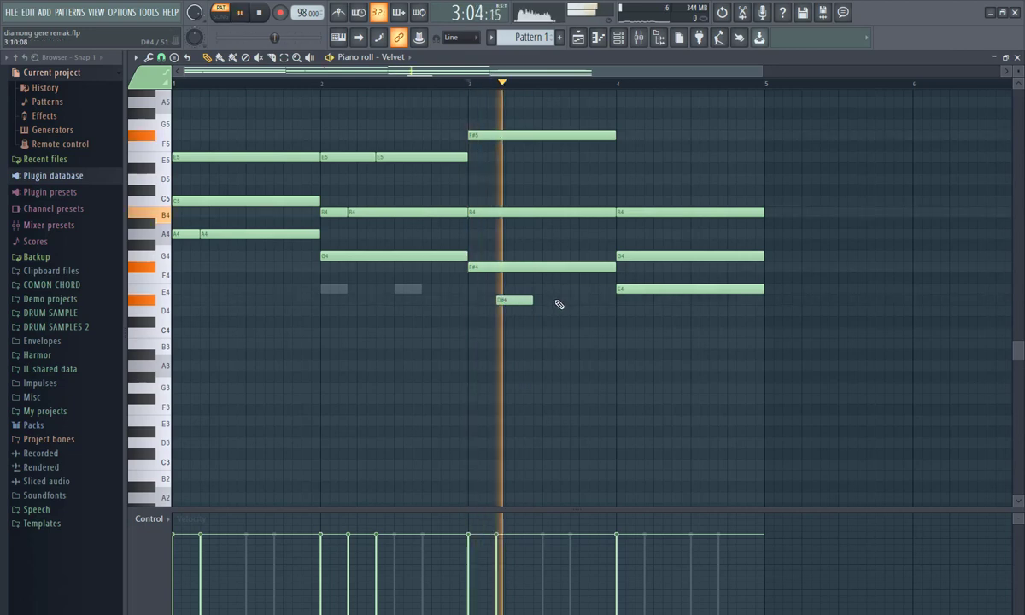
{"action": "key", "text": "space"}
{"action": "key", "text": "space"}
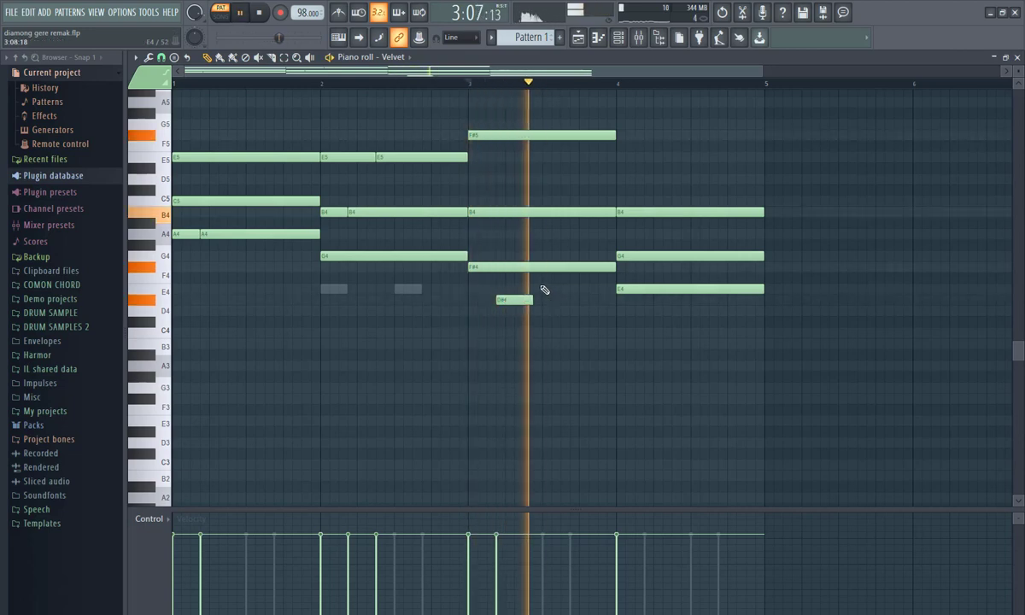
{"action": "key", "text": "space"}
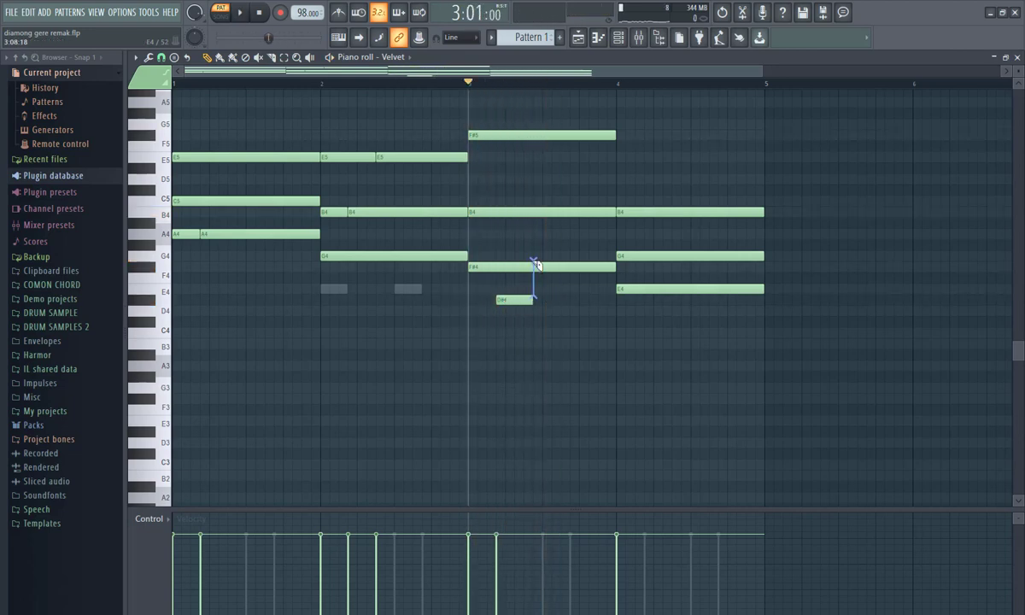
Split the F#4 in bar 3 at step 7, extend the second part to the bar's end, and play back
{"action": "key", "text": "space"}
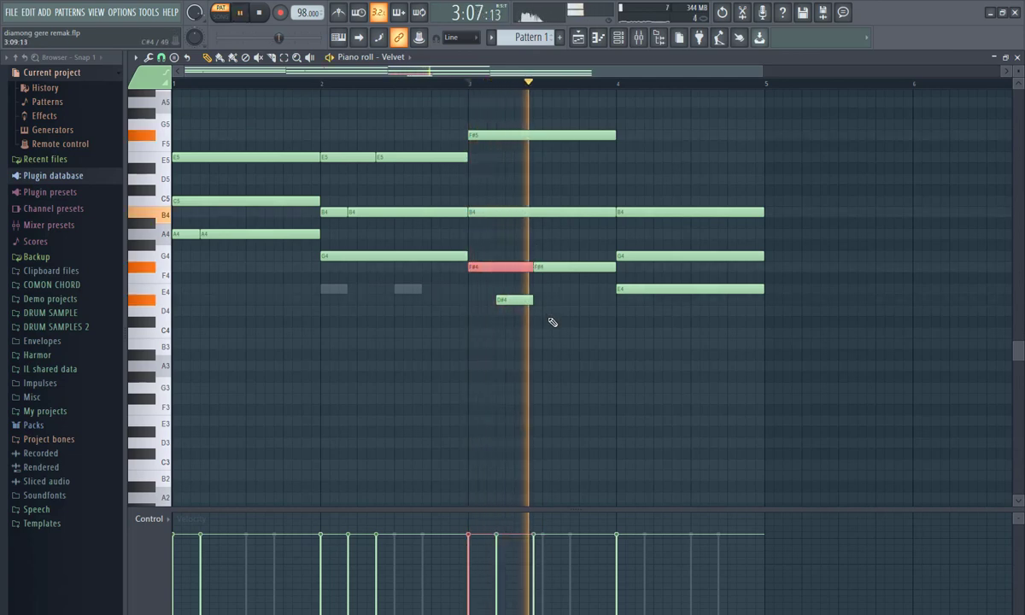
{"action": "key", "text": "space"}
{"action": "left_click_drag", "start_coordinate": [543, 267], "coordinate": [533, 267]}
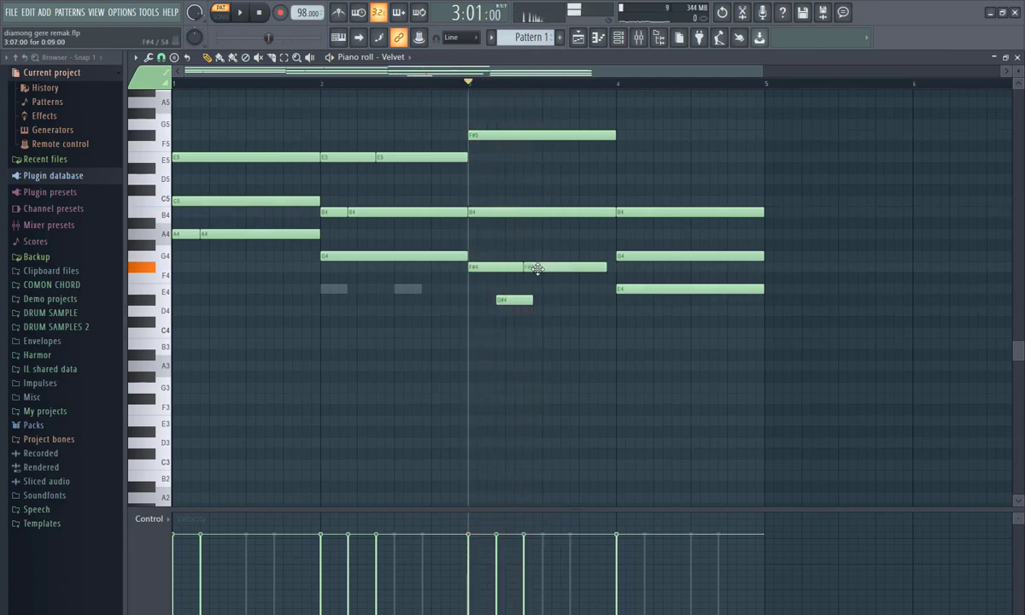
{"action": "key", "text": "space"}
{"action": "key", "text": "space"}
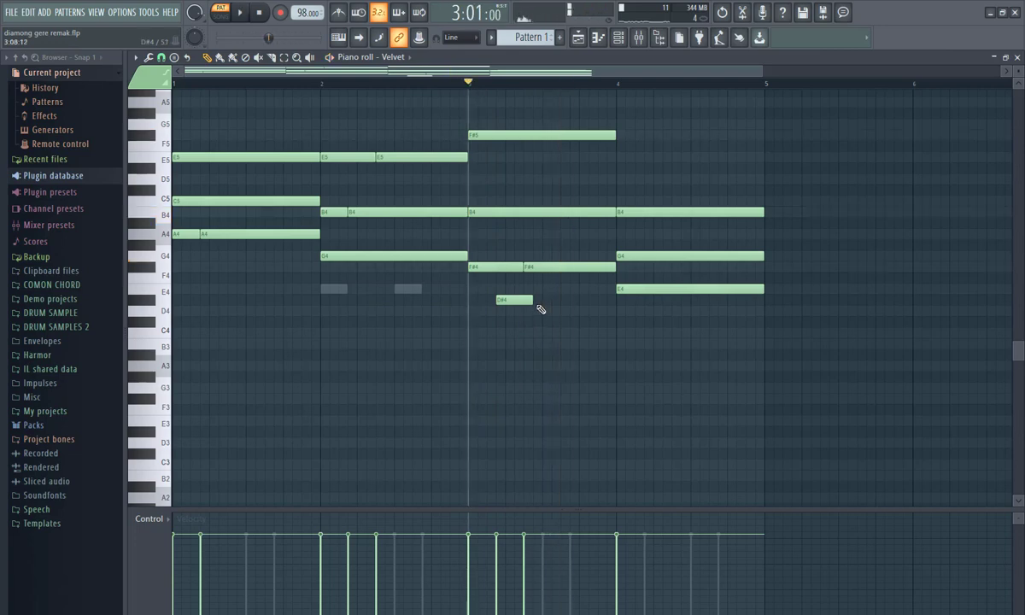
Shorten the D#4 in bar 3 to three steps and play back from that bar
{"action": "key", "text": "space"}
{"action": "left_click_drag", "start_coordinate": [531, 300], "coordinate": [521, 301]}
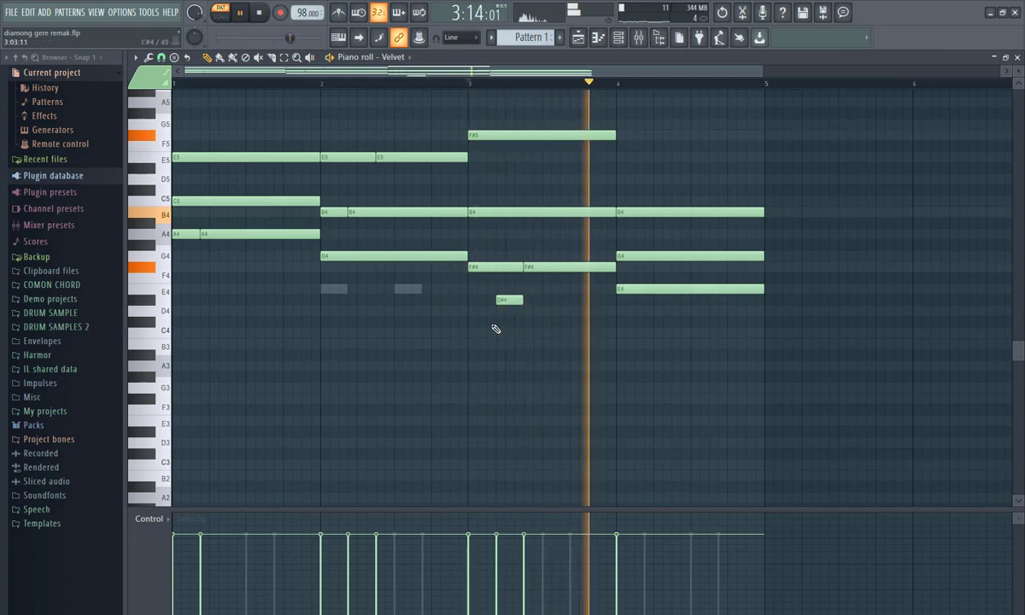
{"action": "key", "text": "space"}
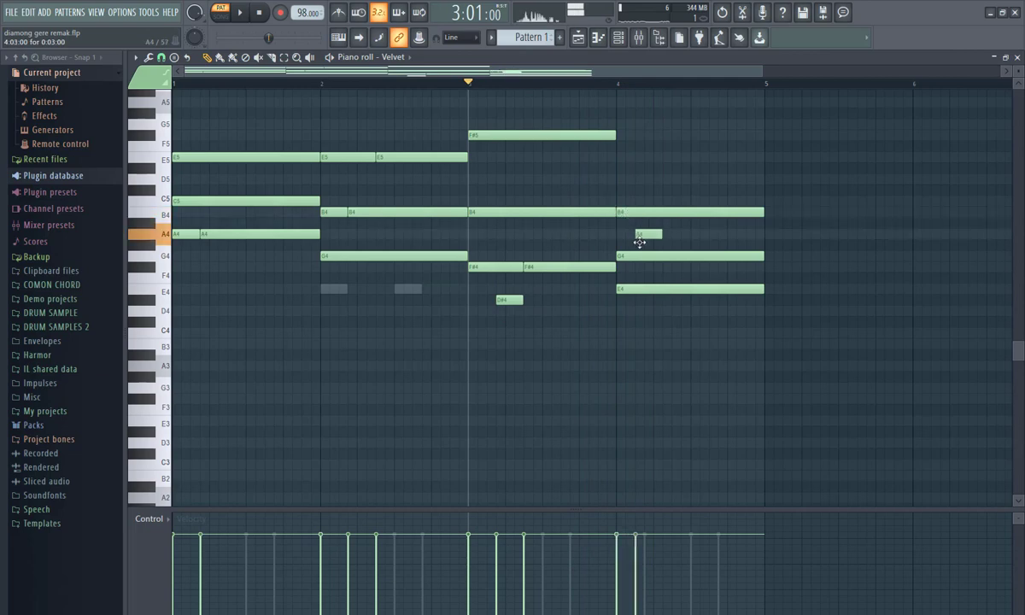
Slice the G4 note in bar 4 at step 4 and play back from bar 3
{"action": "left_click_drag", "start_coordinate": [639, 242], "coordinate": [647, 261]}
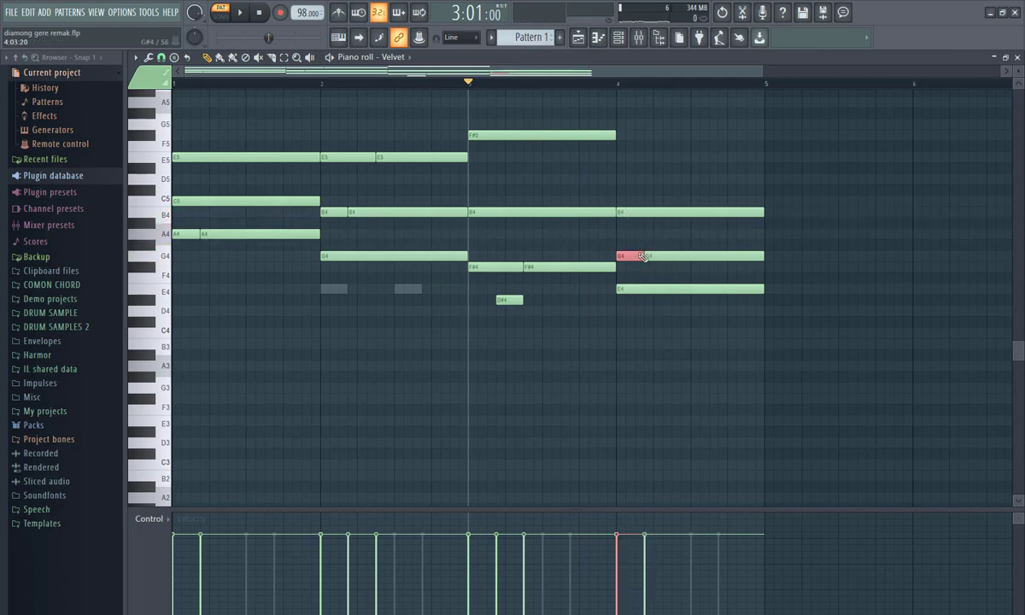
{"action": "key", "text": "space"}
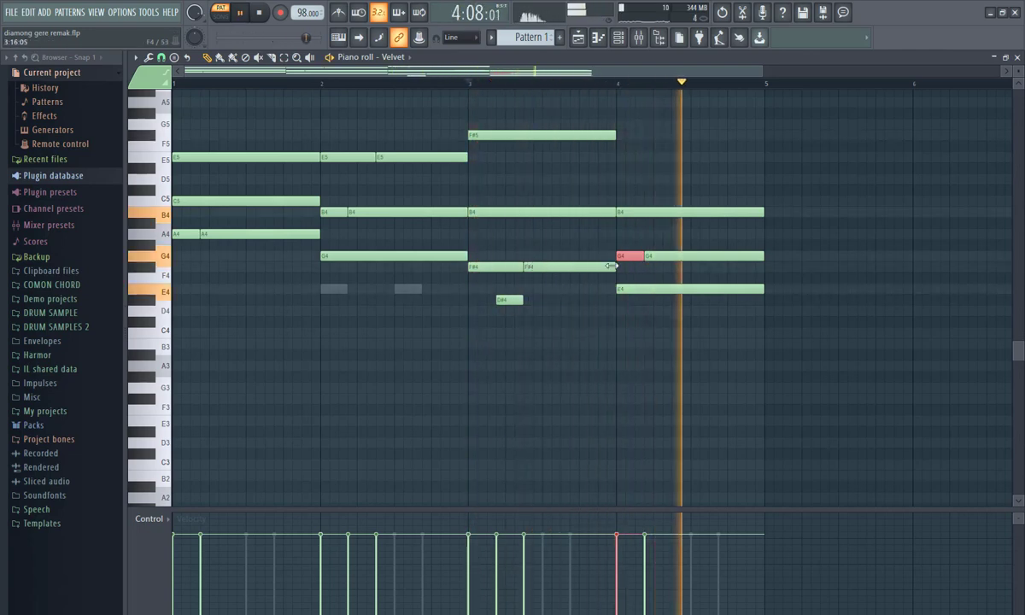
{"action": "key", "text": "space"}
{"action": "key", "text": "space"}
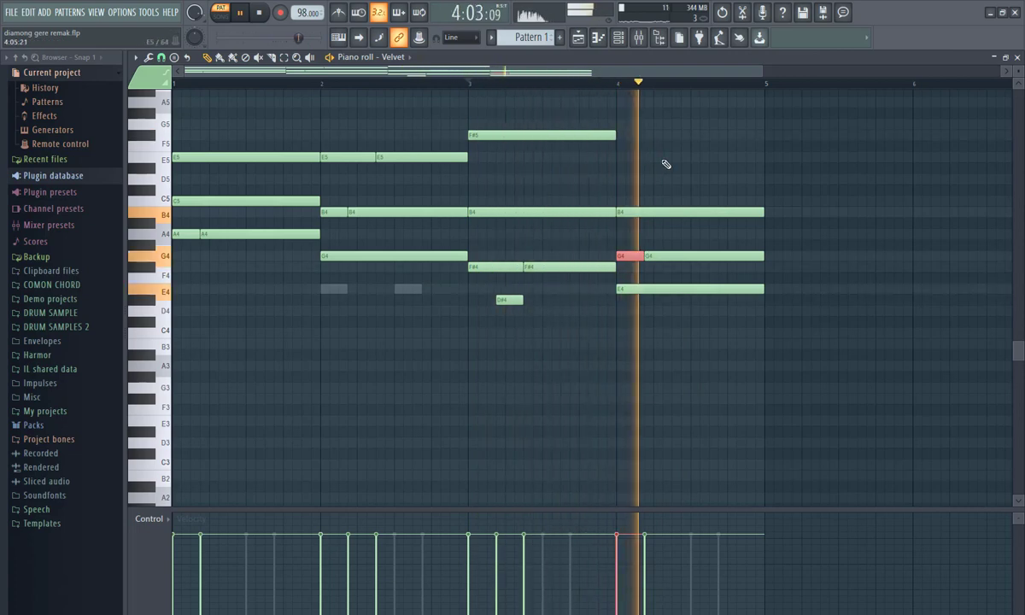
{"action": "key", "text": "space"}
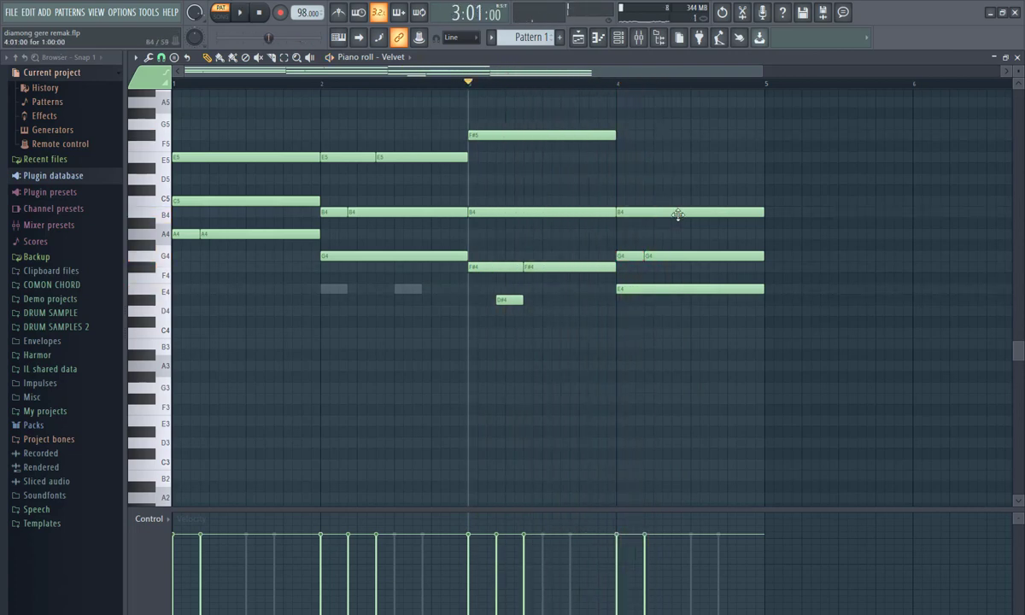
Split the B4 in bar 4 at step 7, with the second part reaching the bar's end, and play back from bar 4
{"action": "key", "text": "space"}
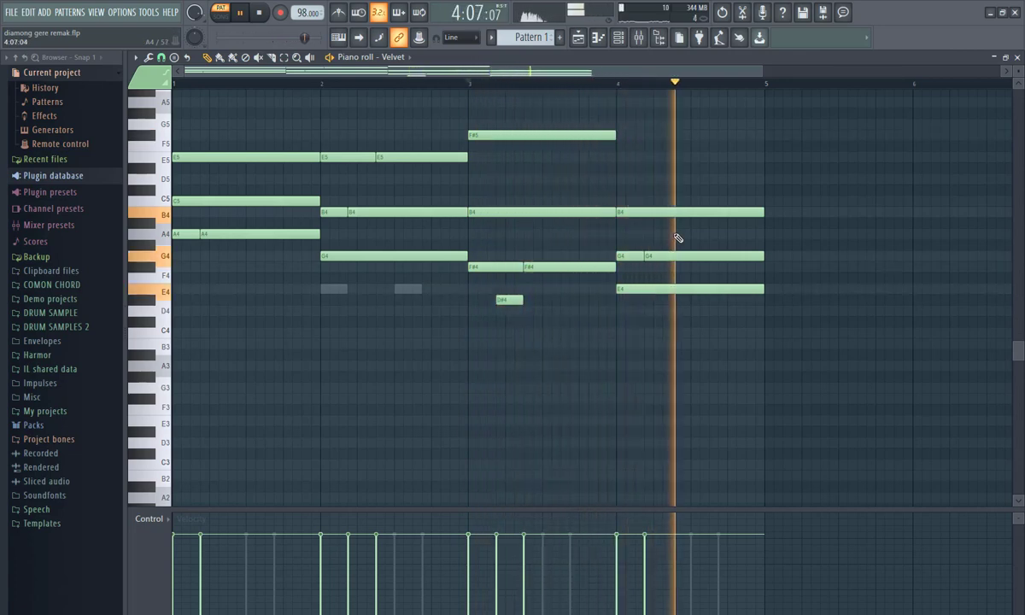
{"action": "left_click_drag", "start_coordinate": [683, 213], "coordinate": [679, 198]}
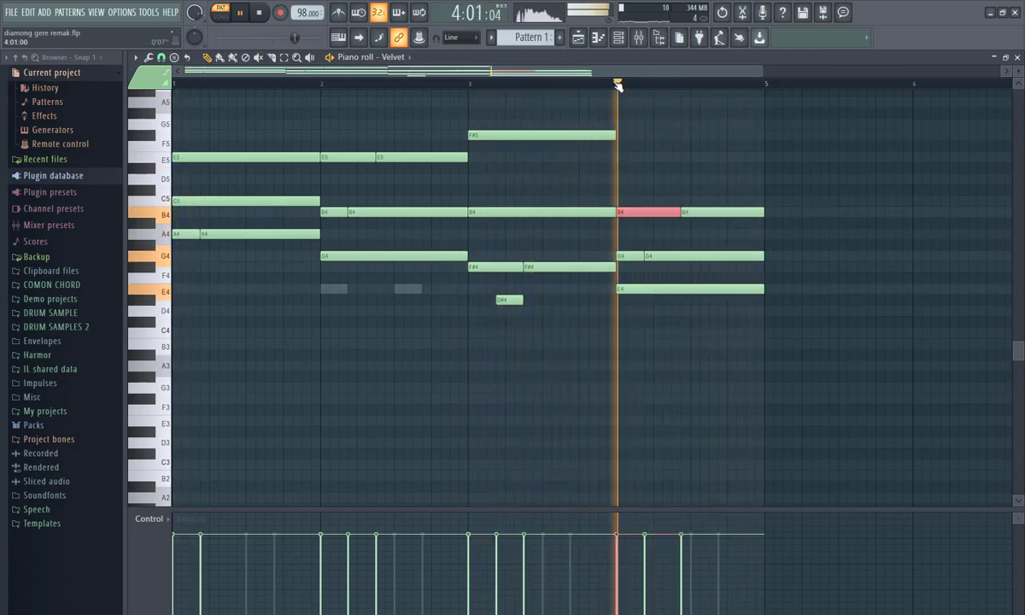
{"action": "key", "text": "space"}
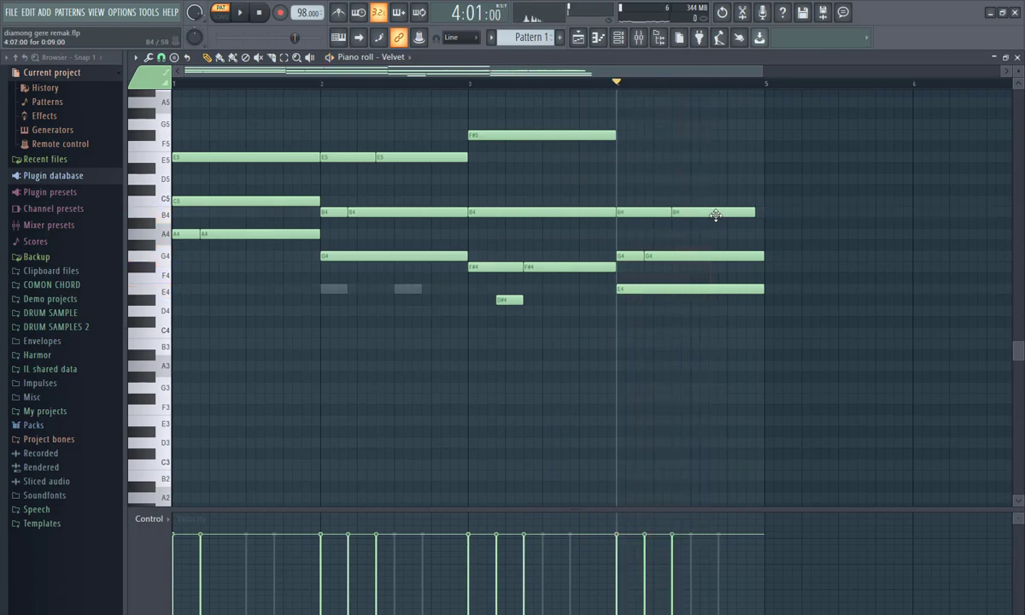
{"action": "key", "text": "space"}
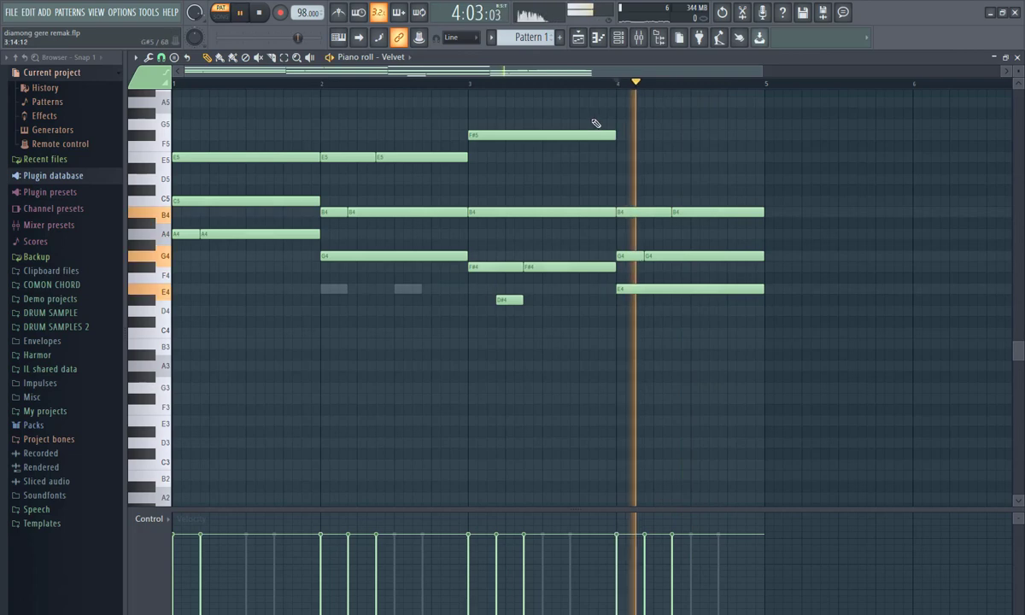
{"action": "key", "text": "space"}
{"action": "key", "text": "space"}
{"action": "key", "text": "space"}
{"action": "mouse_move", "coordinate": [657, 260]}
{"action": "left_mouse_down"}
{"action": "mouse_move", "coordinate": [653, 268]}
{"action": "mouse_move", "coordinate": [655, 254]}
{"action": "left_mouse_up"}
{"action": "key", "text": "space"}
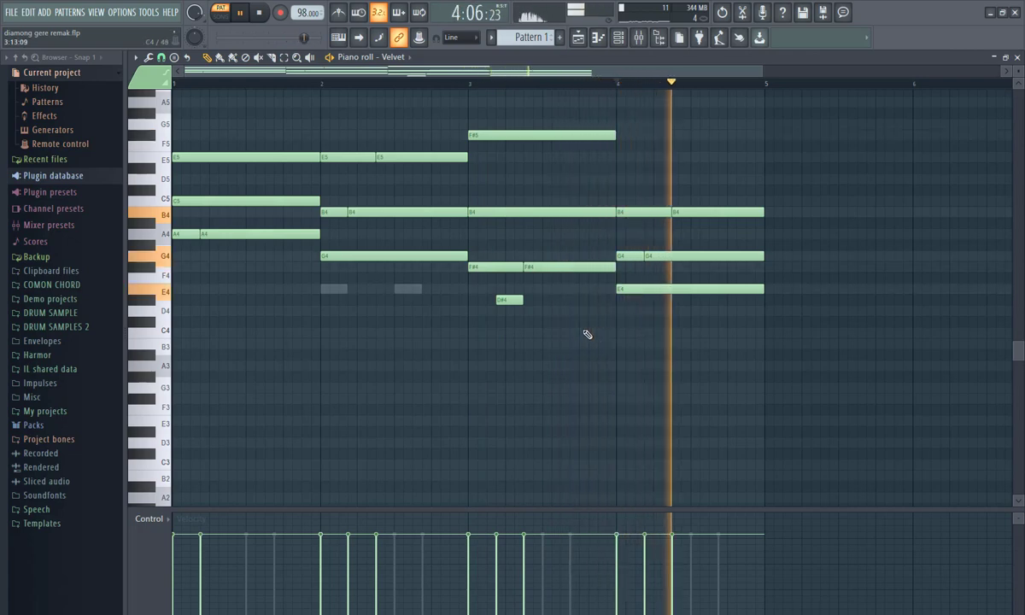
{"action": "key", "text": "space"}
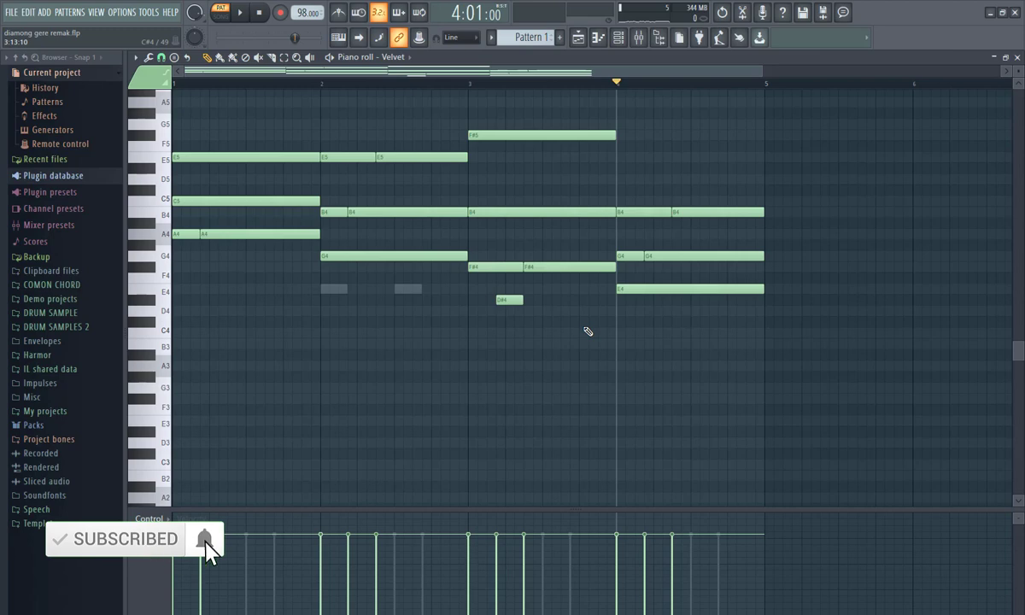
Show the Channel rack, fill the kick channel on every fourth step, and play the pattern
{"action": "left_click", "coordinate": [618, 38]}
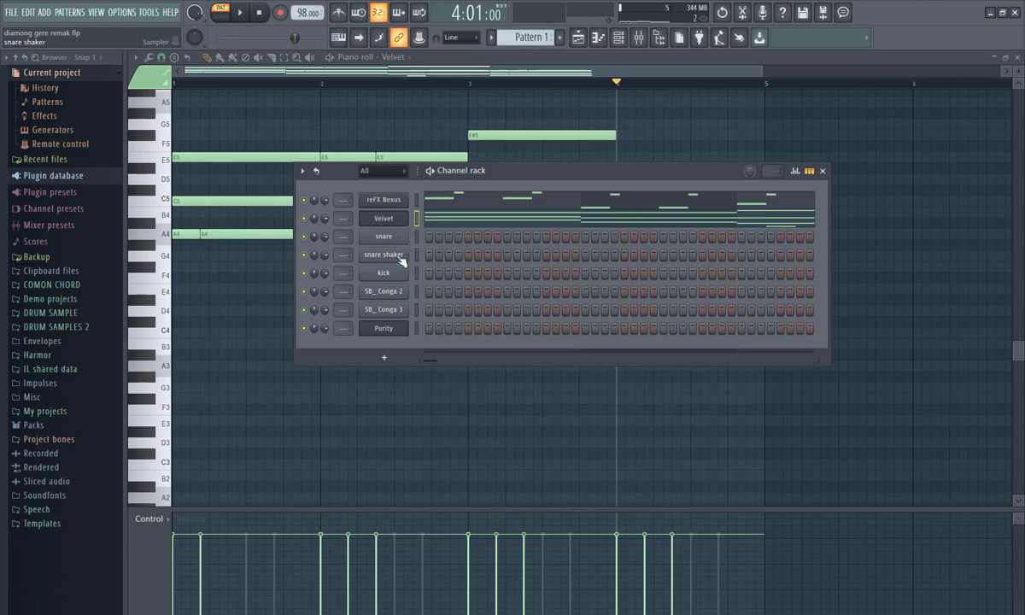
{"action": "left_click", "coordinate": [414, 237]}
{"action": "left_click", "coordinate": [416, 274]}
{"action": "right_click", "coordinate": [392, 276]}
{"action": "left_click", "coordinate": [581, 323]}
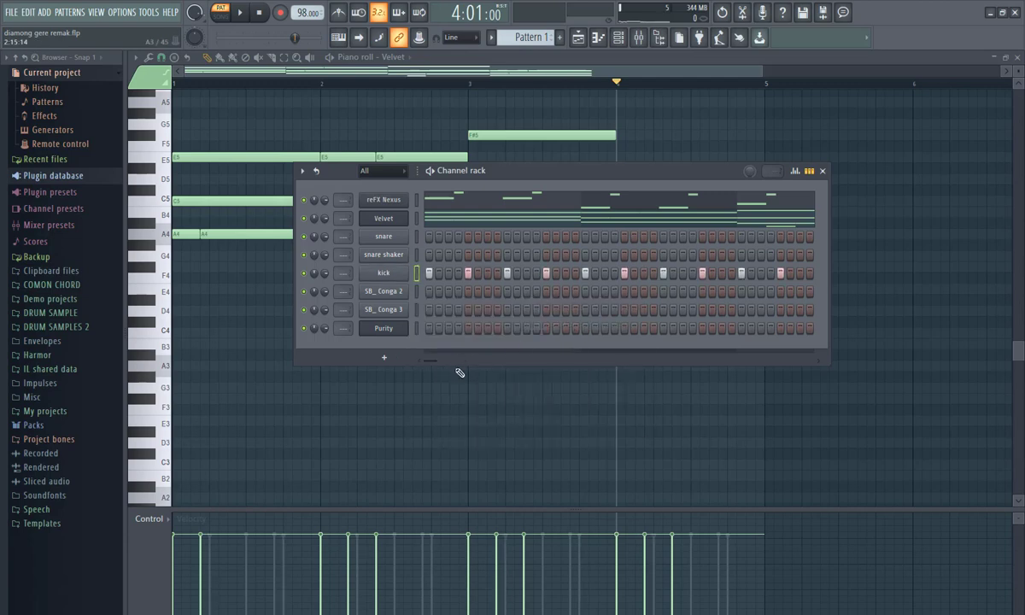
{"action": "key", "text": "space"}
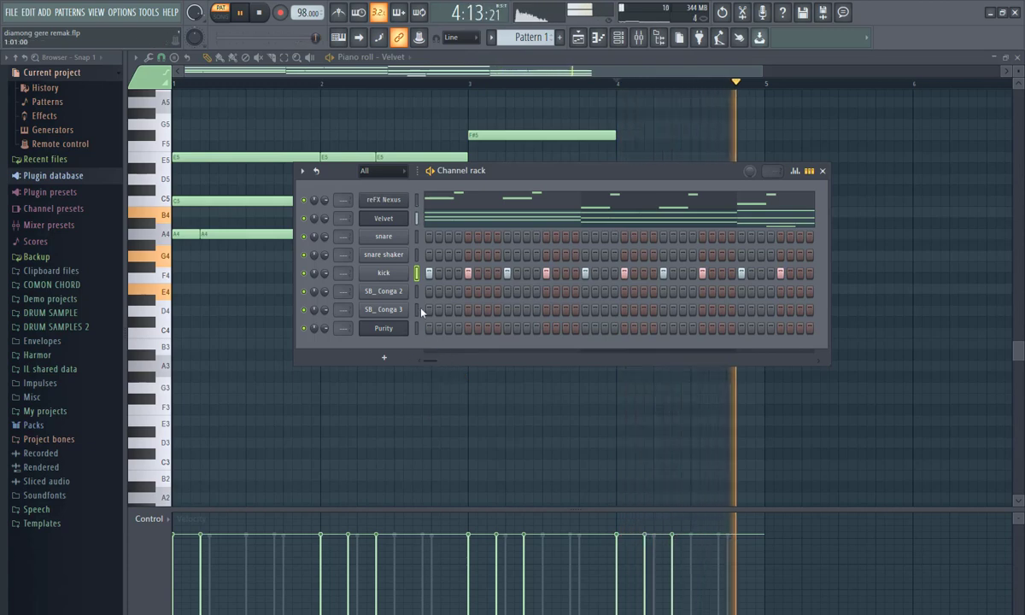
{"action": "key", "text": "space"}
Add a snare hit on the first step and play the pattern from the start
{"action": "left_click", "coordinate": [429, 237]}
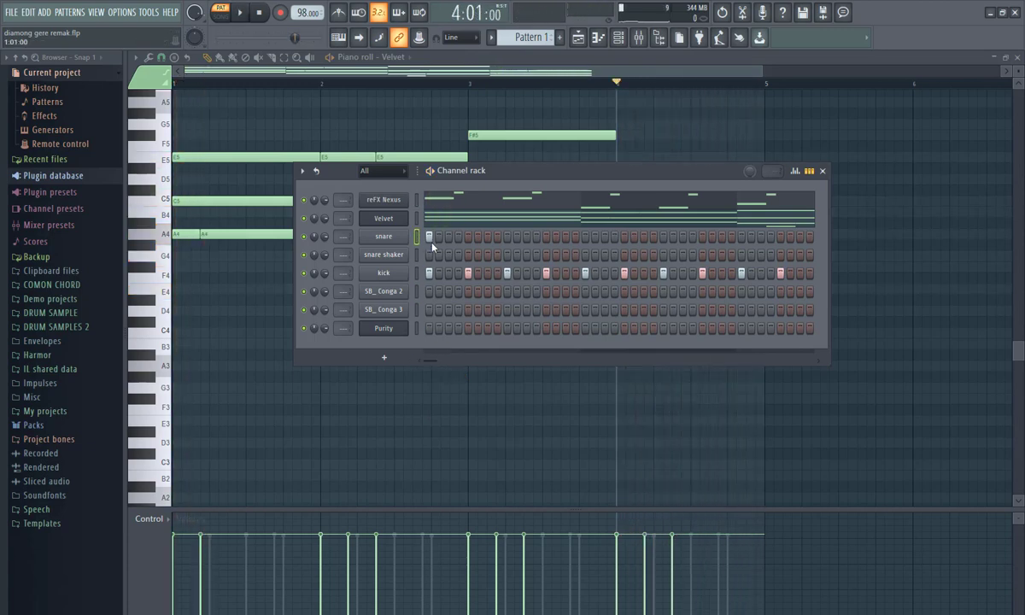
{"action": "key", "text": "space"}
{"action": "key", "text": "space"}
{"action": "key", "text": "space"}
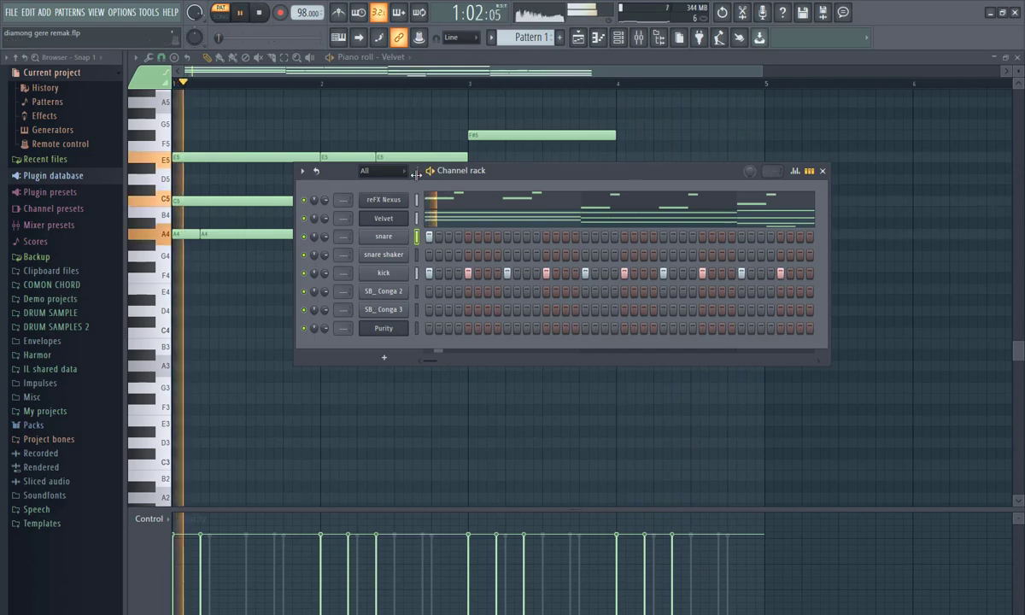
Play the opening of the pattern from the start several times to judge where the next snare hit belongs
{"action": "key", "text": "space"}
{"action": "key", "text": "space"}
{"action": "key", "text": "space"}
{"action": "key", "text": "space"}
{"action": "key", "text": "space"}
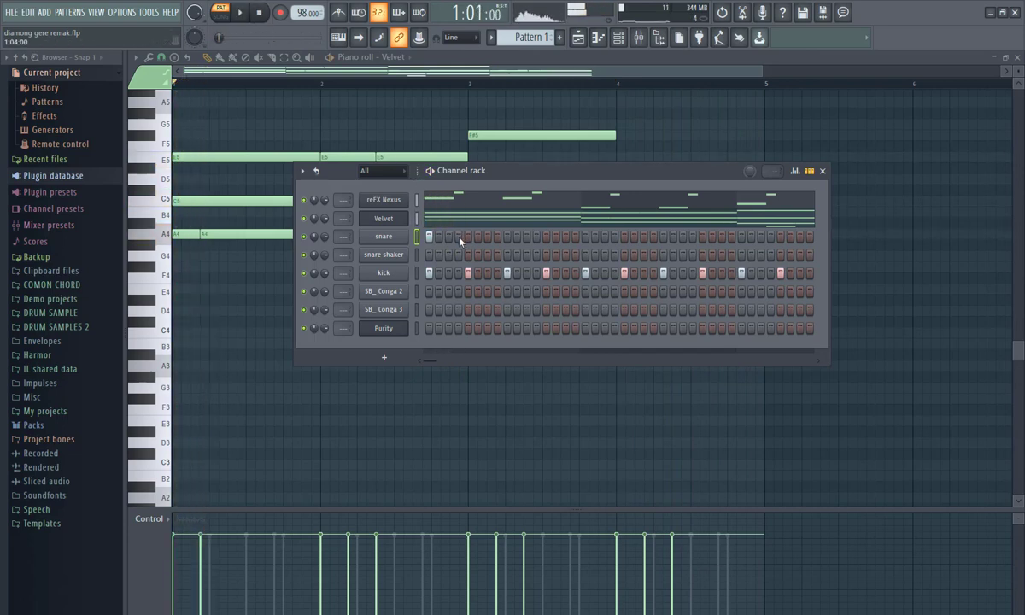
{"action": "key", "text": "space"}
{"action": "key", "text": "space"}
{"action": "key", "text": "space"}
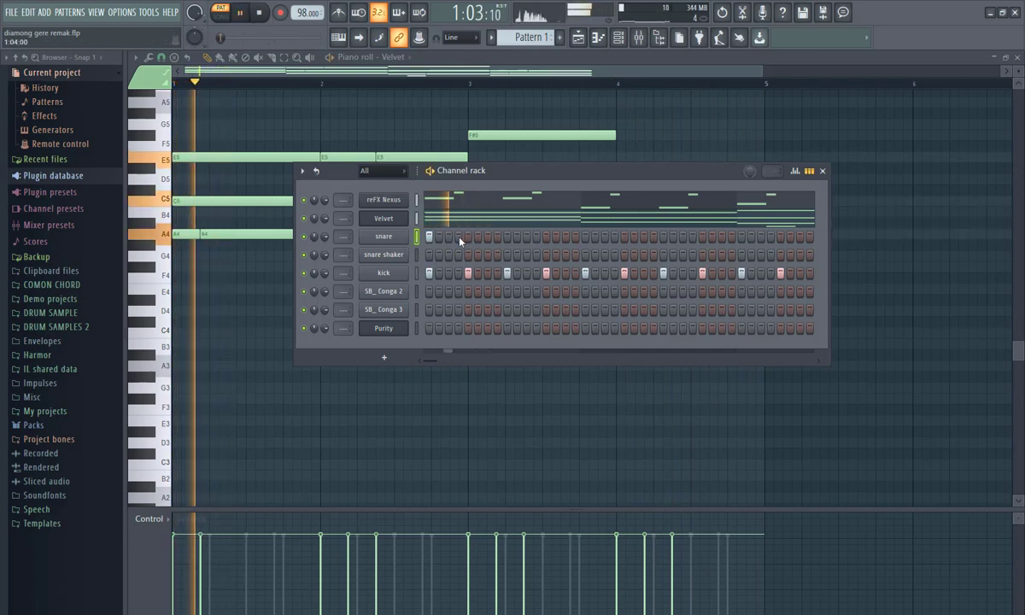
{"action": "key", "text": "space"}
{"action": "key", "text": "space"}
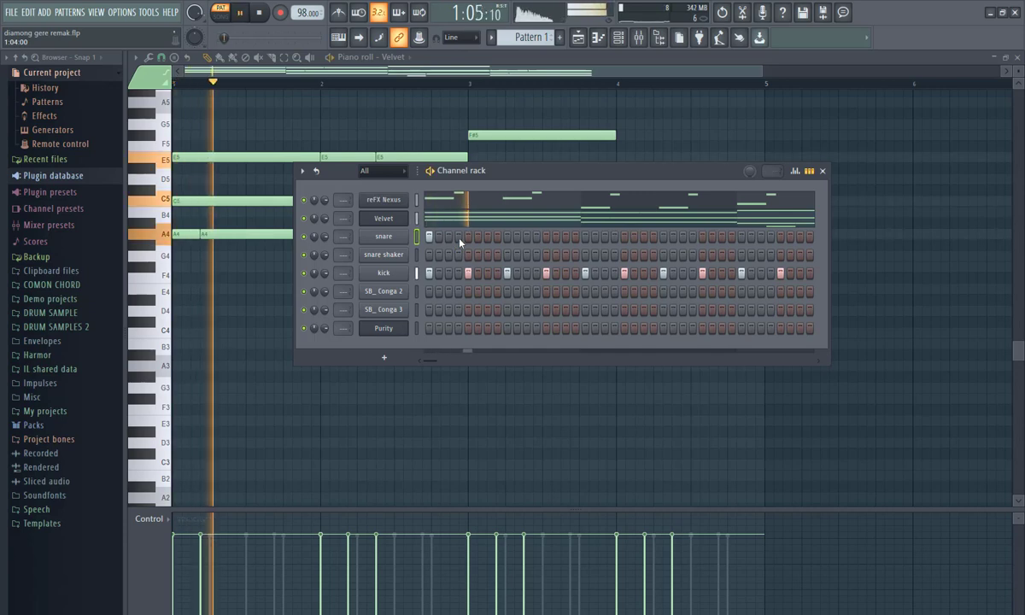
{"action": "key", "text": "space"}
{"action": "key", "text": "space"}
Add snare hits on steps 9, 7 and 4, with no hit left on step 6, replaying the pattern between placements
{"action": "left_click", "coordinate": [506, 237]}
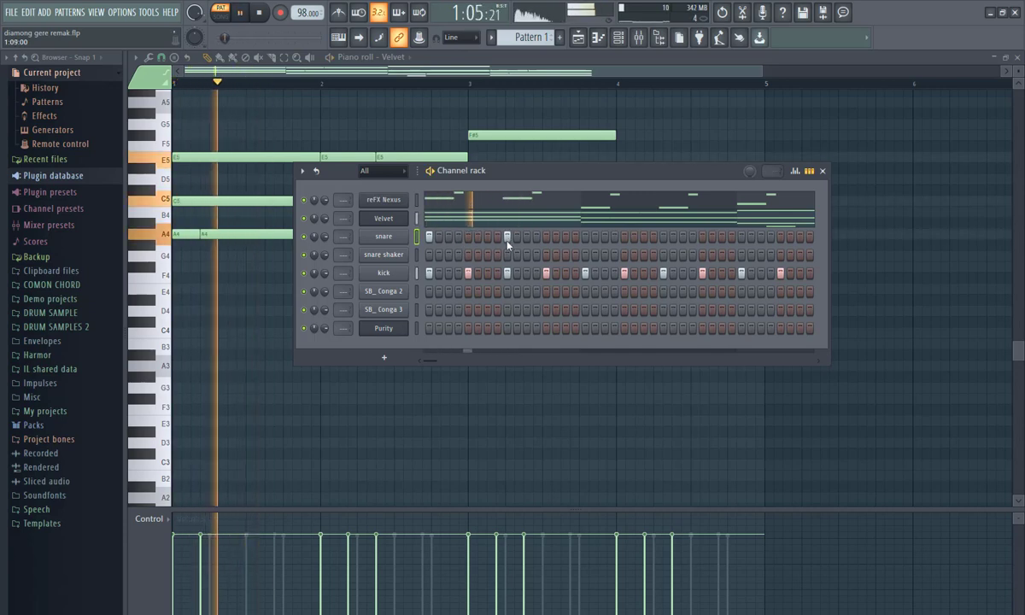
{"action": "key", "text": "space"}
{"action": "key", "text": "space"}
{"action": "left_click", "coordinate": [478, 238]}
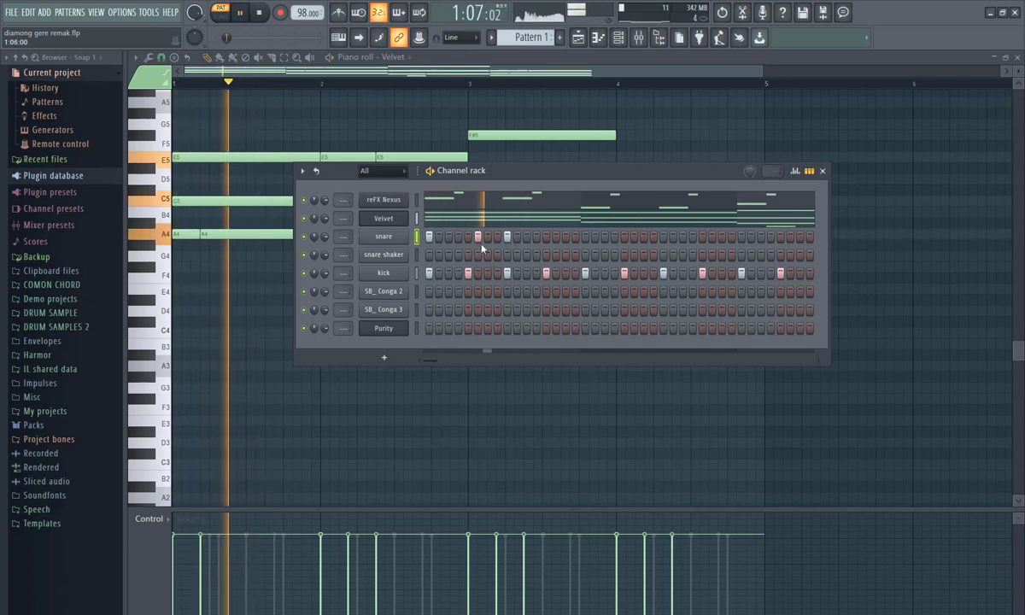
{"action": "left_click", "coordinate": [486, 237]}
{"action": "key", "text": "space"}
{"action": "key", "text": "space"}
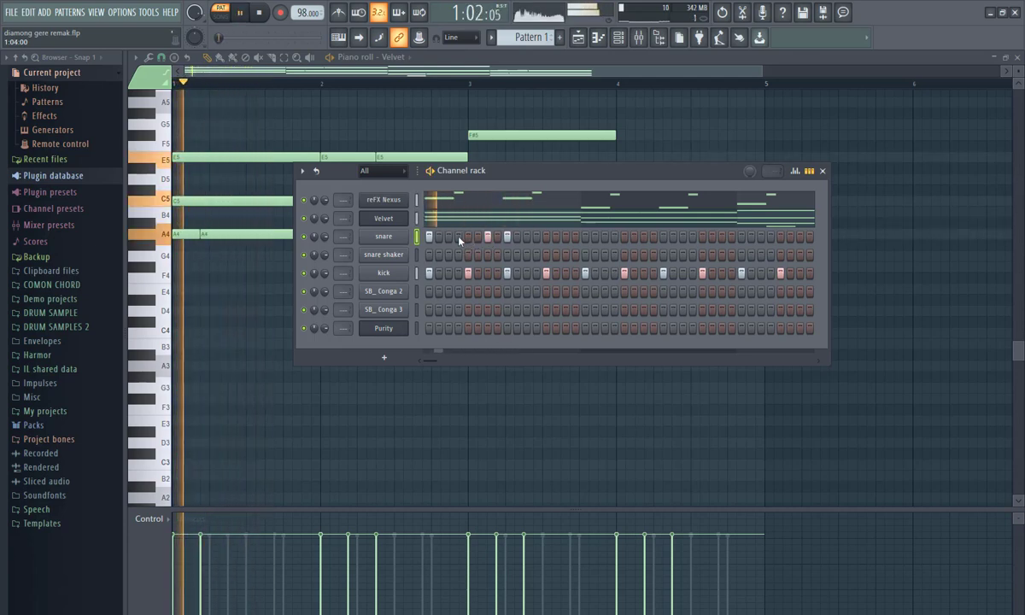
{"action": "left_click", "coordinate": [458, 237]}
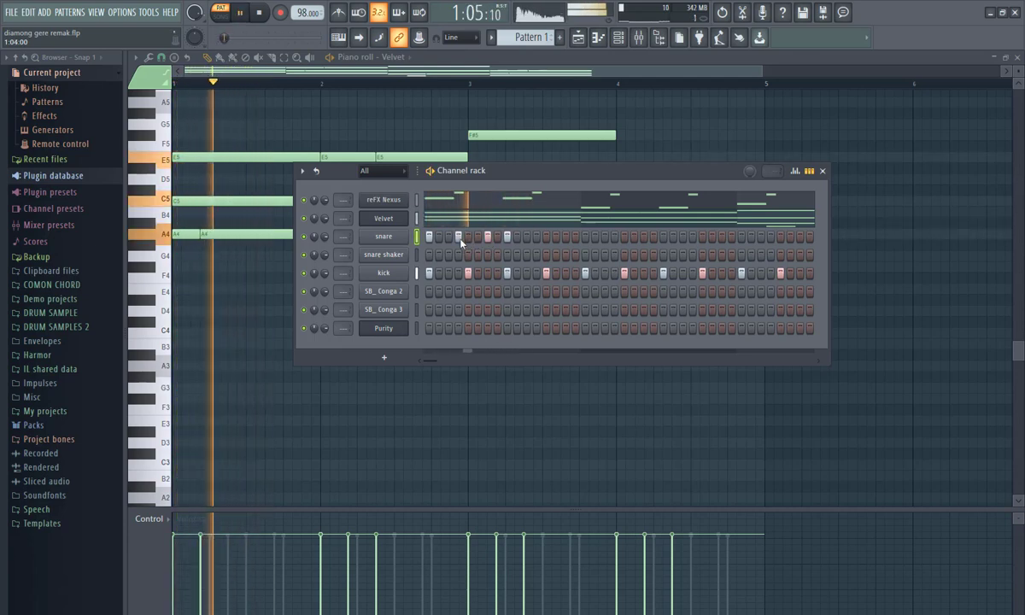
Add snare hits on steps 12, 15 and 17, replaying the pattern between placements
{"action": "left_click", "coordinate": [535, 237]}
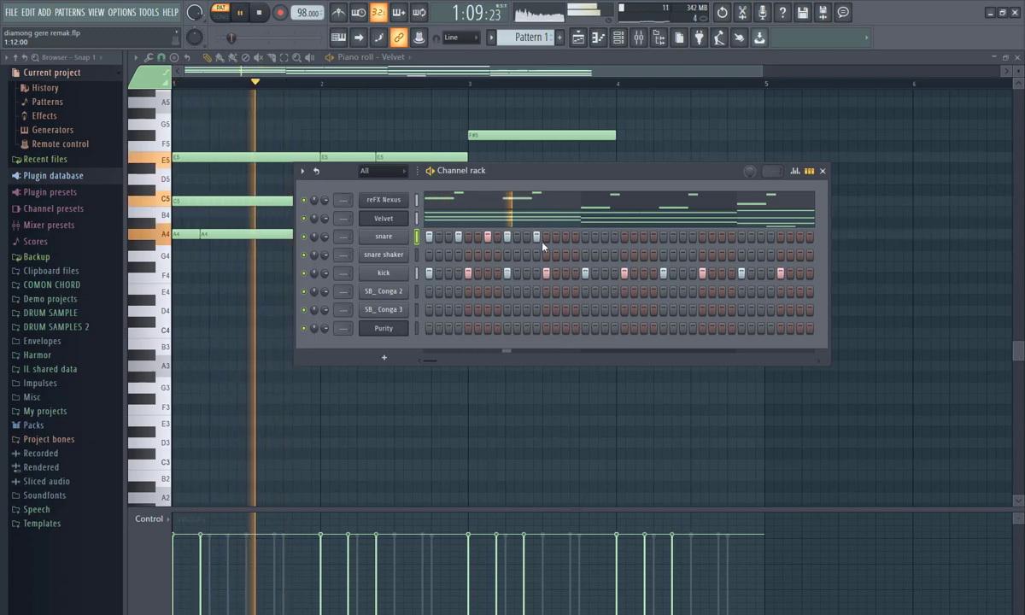
{"action": "key", "text": "space"}
{"action": "key", "text": "space"}
{"action": "left_click", "coordinate": [564, 237]}
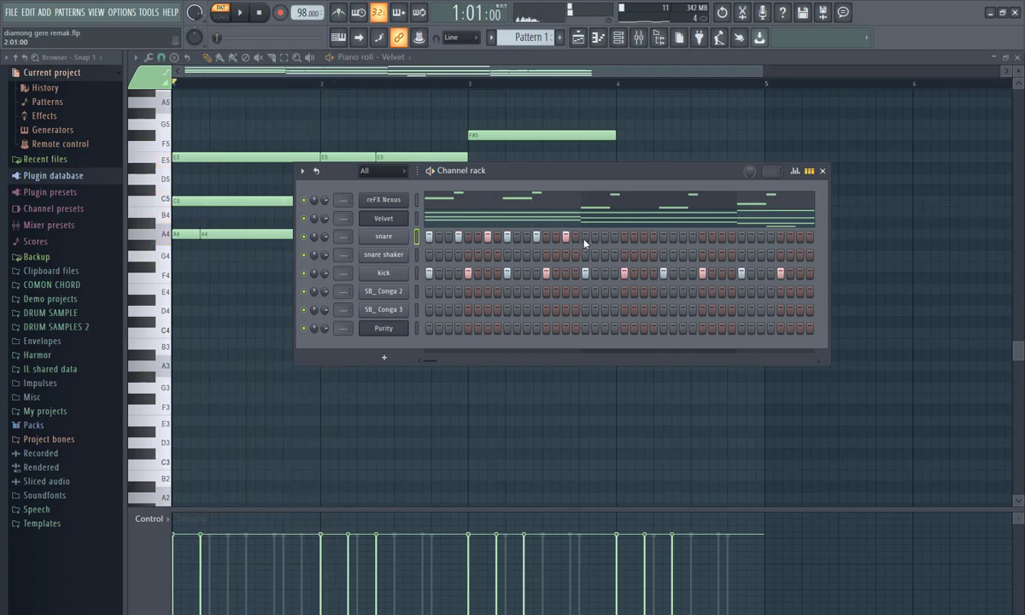
{"action": "left_click", "coordinate": [585, 237]}
In the snare's piano roll, remove the hit at bar 2's start and duplicate bar 1's six hits into bar 2
{"action": "right_click", "coordinate": [401, 237]}
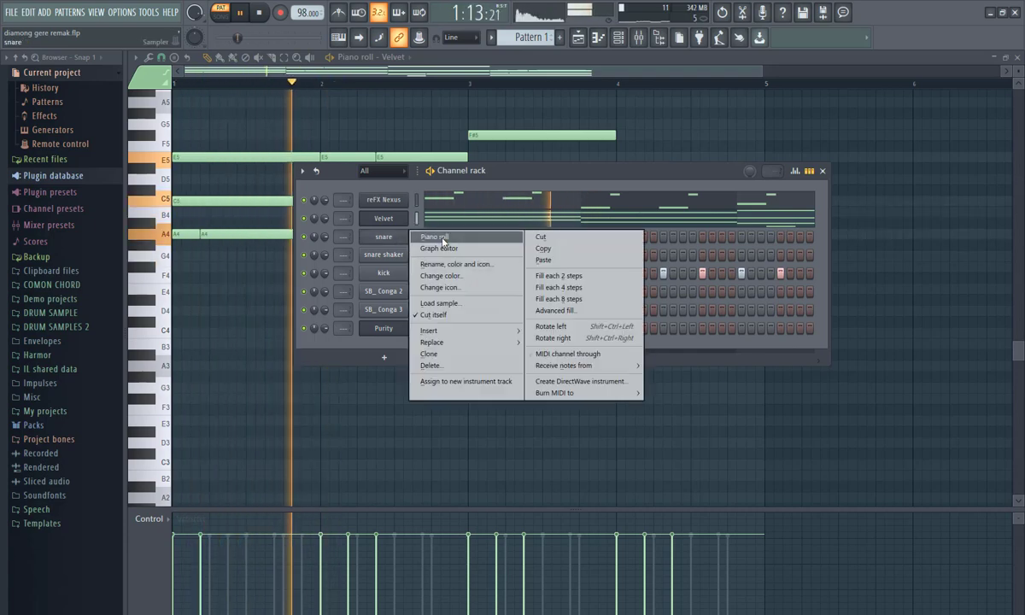
{"action": "left_click", "coordinate": [431, 238]}
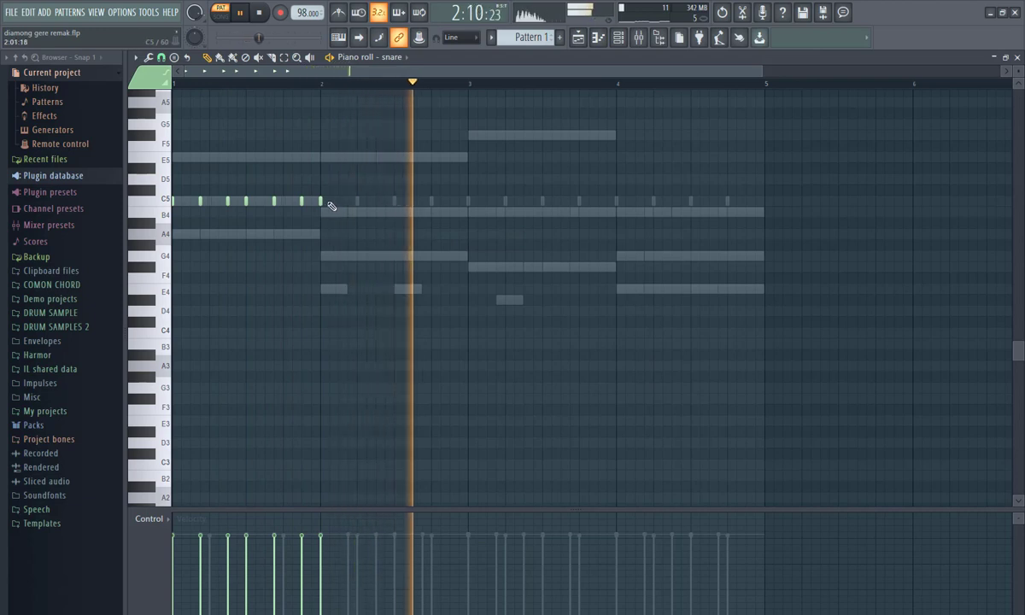
{"action": "left_click_drag", "start_coordinate": [359, 154], "coordinate": [68, 328]}
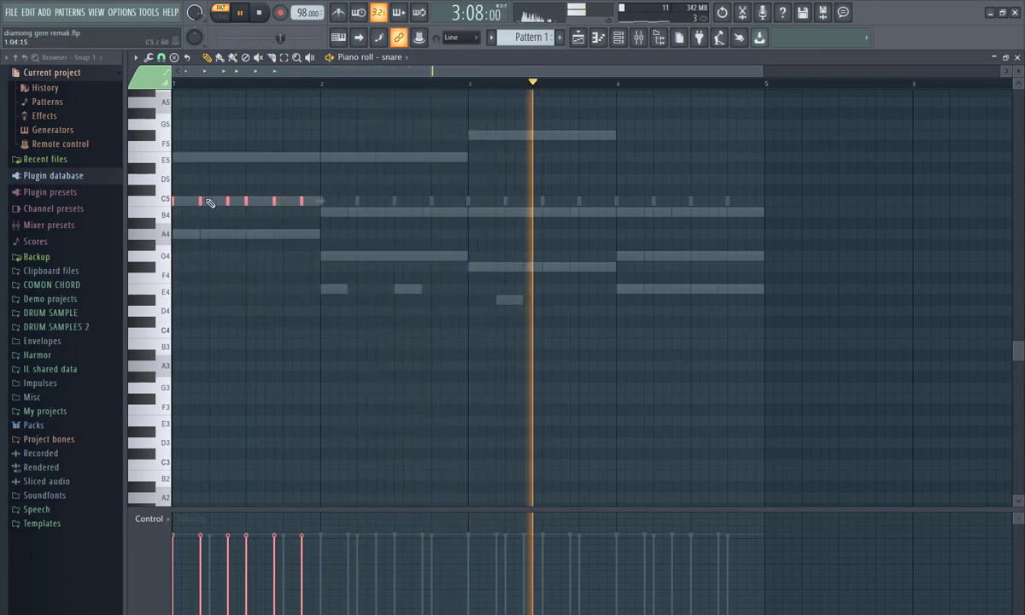
{"action": "left_click_drag", "start_coordinate": [207, 201], "coordinate": [354, 213], "text": "shift"}
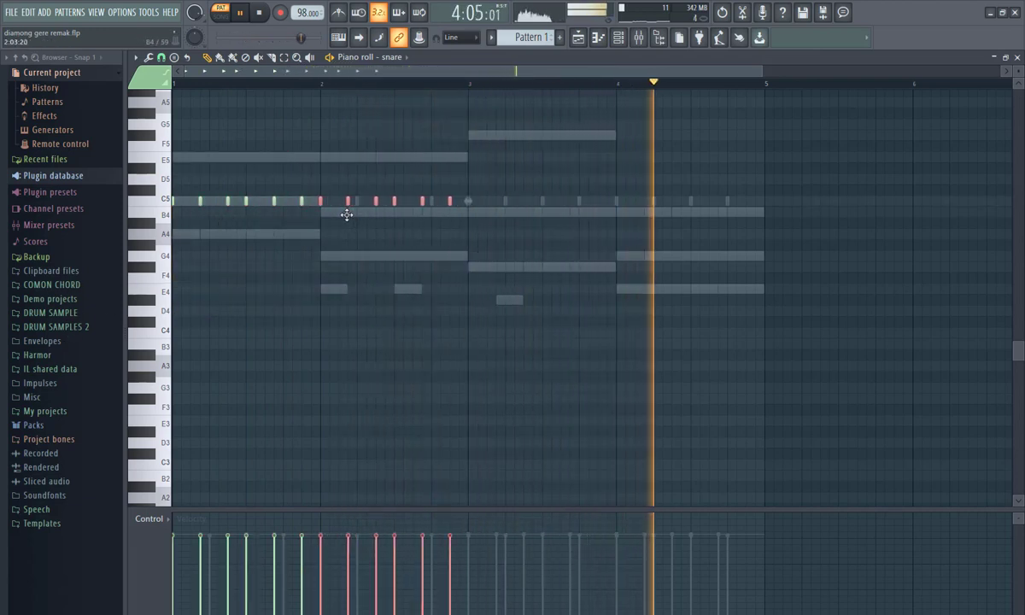
Duplicate the snare hits of bars 1 and 2 into bars 3 and 4 and deselect them
{"action": "left_click_drag", "start_coordinate": [540, 144], "coordinate": [119, 295]}
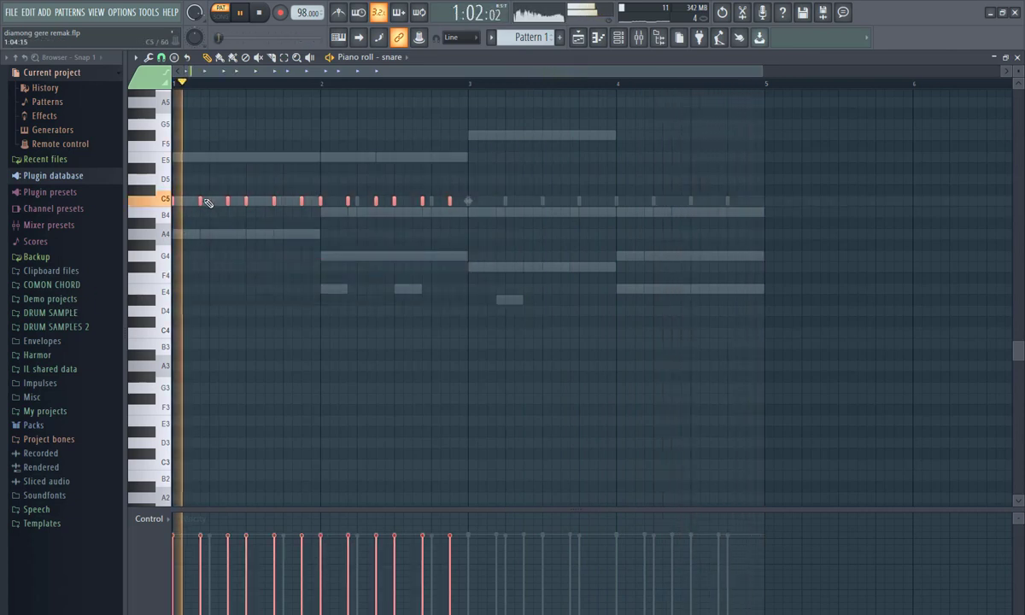
{"action": "left_click_drag", "start_coordinate": [201, 202], "coordinate": [496, 210], "text": "shift"}
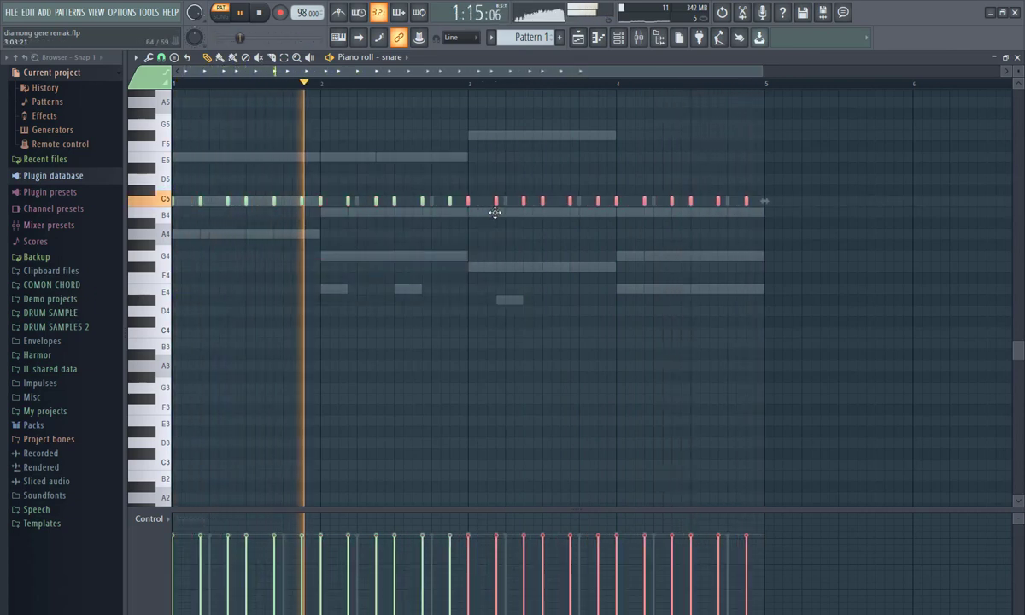
{"action": "left_click", "coordinate": [474, 256]}
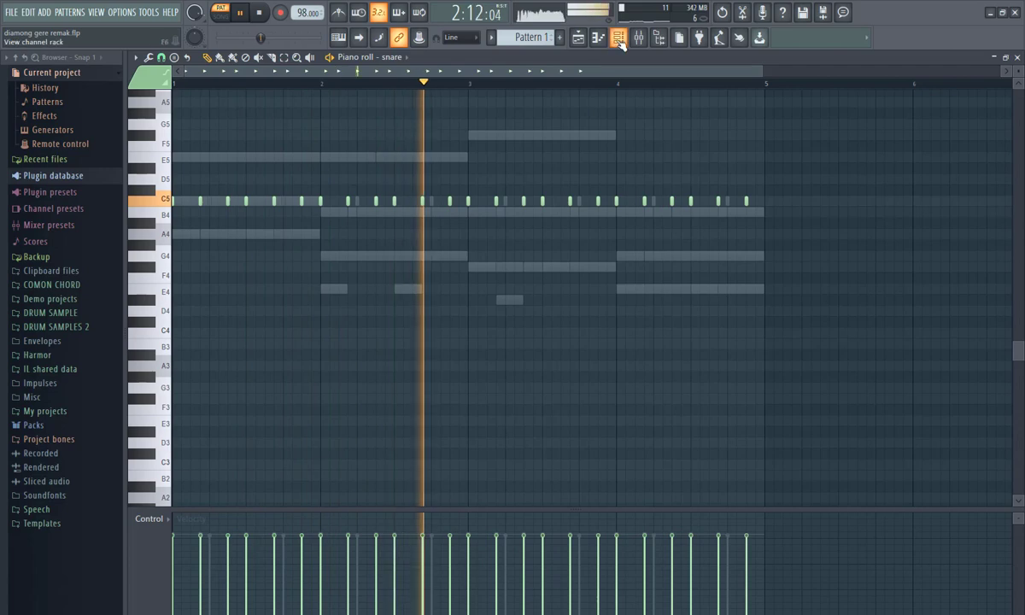
Copy the snare channel's steps to the snare shaker channel in the Channel rack and play the pattern
{"action": "left_click", "coordinate": [617, 37]}
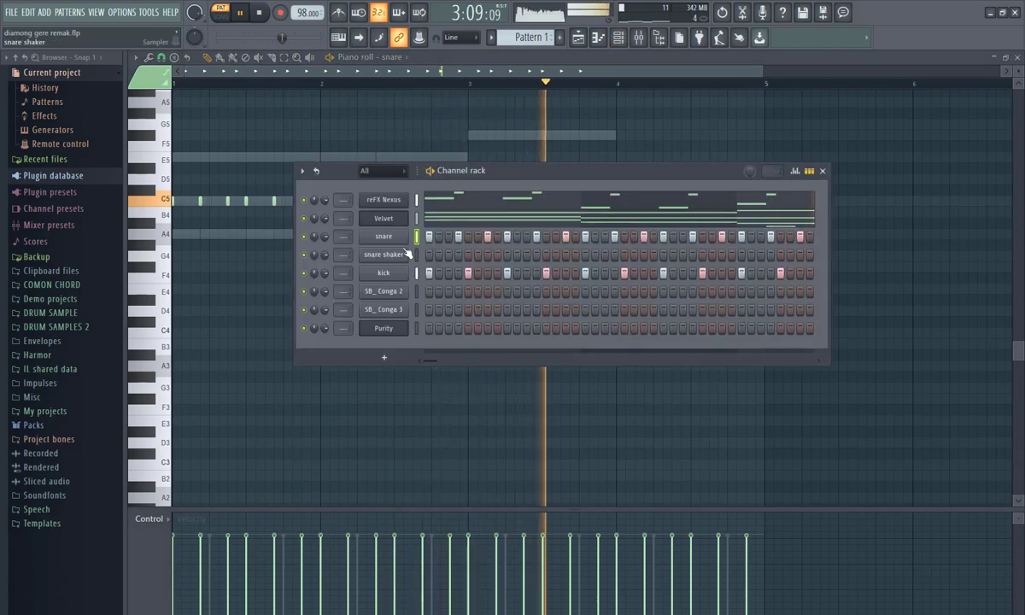
{"action": "key", "text": "space"}
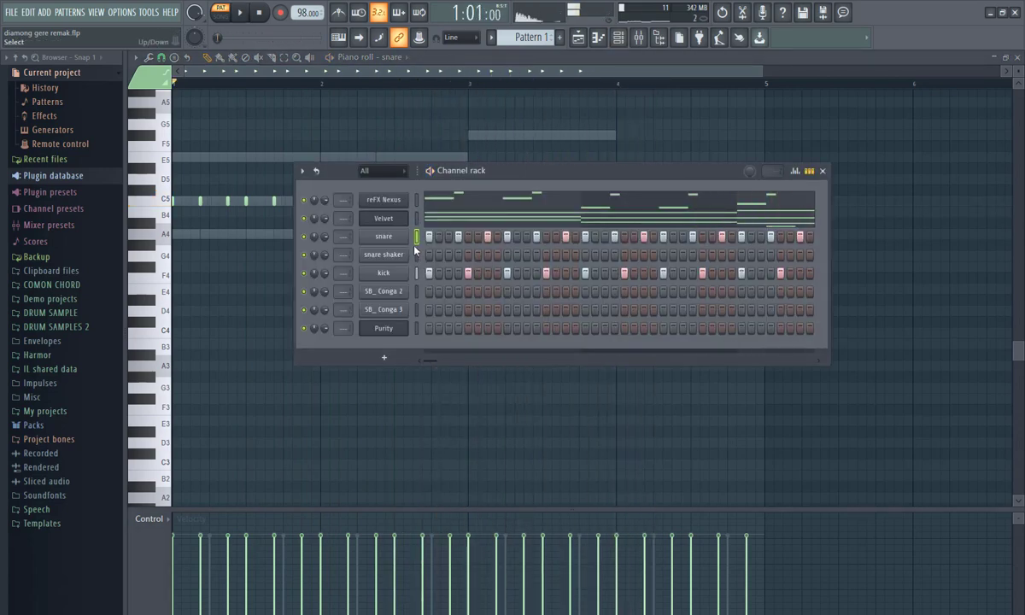
{"action": "left_click", "coordinate": [417, 254]}
{"action": "right_click", "coordinate": [396, 239]}
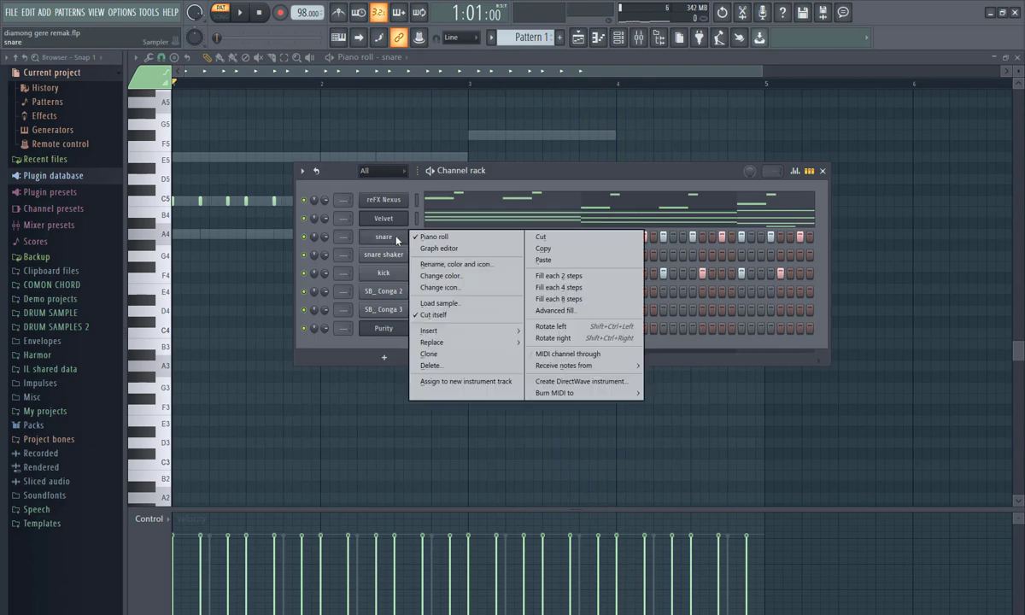
{"action": "left_click", "coordinate": [538, 248]}
{"action": "right_click", "coordinate": [383, 254]}
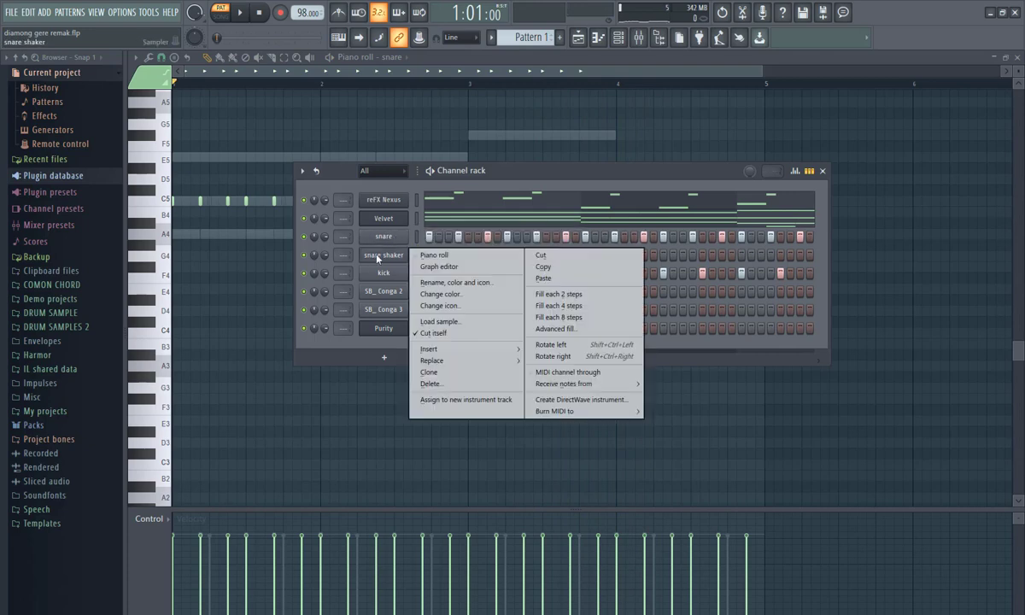
{"action": "left_click", "coordinate": [568, 280]}
{"action": "key", "text": "space"}
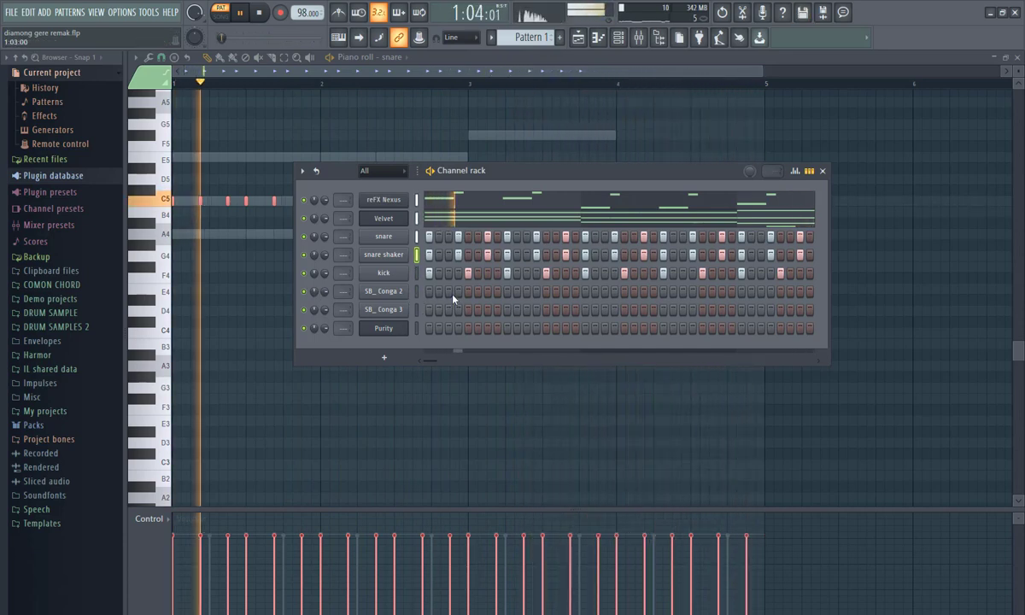
{"action": "key", "text": "space"}
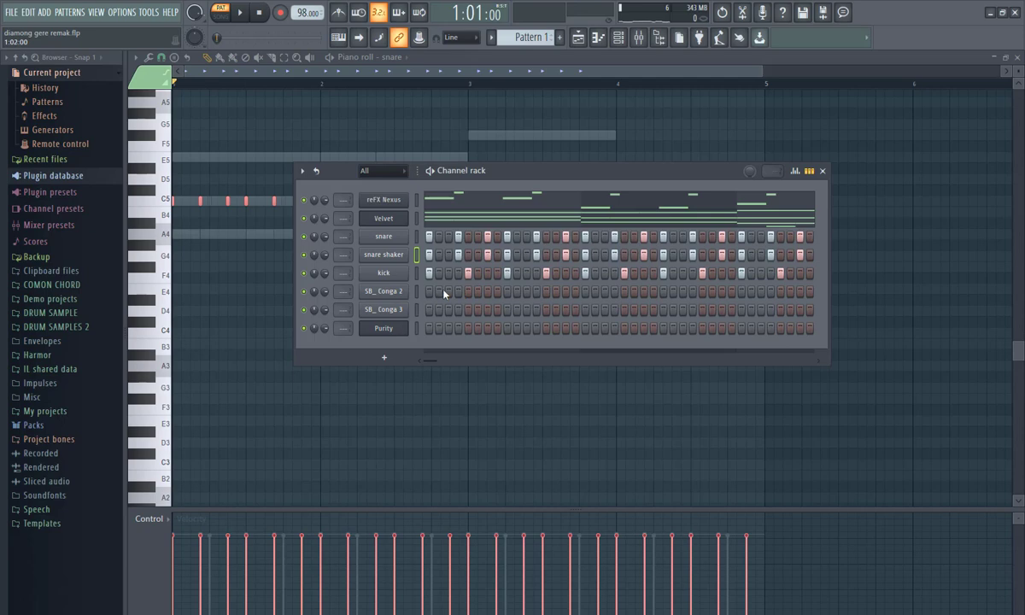
Add an SB_ Conga 2 hit on step 7 while playing the pattern
{"action": "key", "text": "space"}
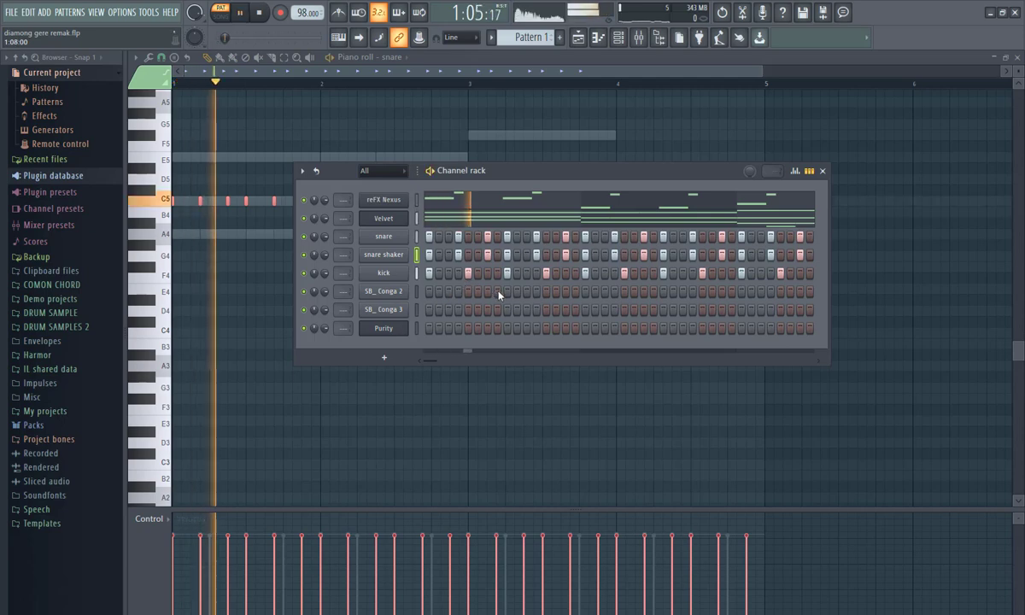
{"action": "left_click", "coordinate": [488, 291]}
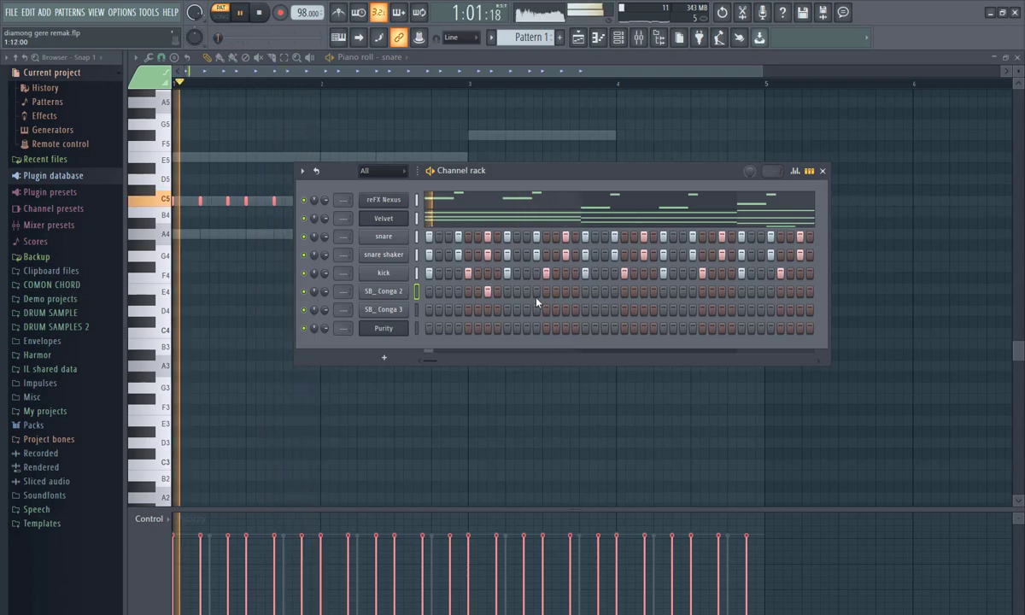
{"action": "key", "text": "space"}
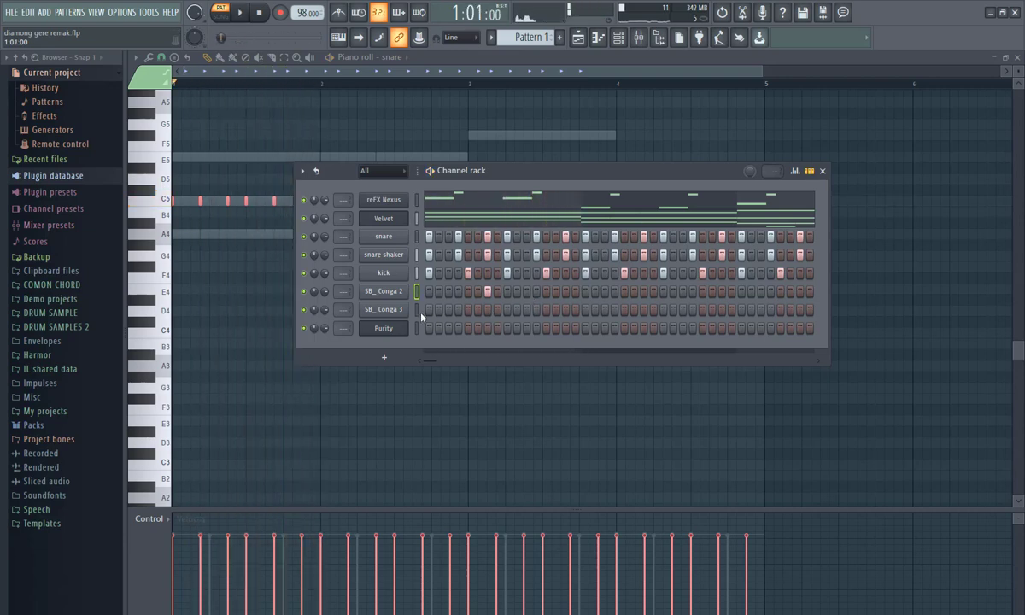
Open SB_ Conga 3 in the piano roll, place a one-step A4 note on step 10 of bar 1 and play it back
{"action": "left_click", "coordinate": [417, 310]}
{"action": "right_click", "coordinate": [410, 309]}
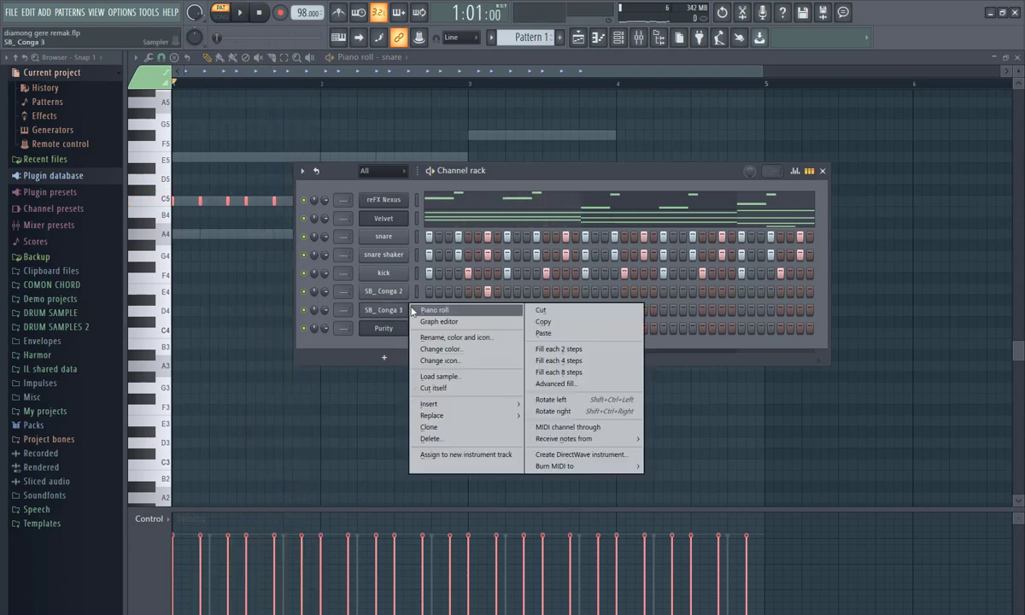
{"action": "left_click", "coordinate": [452, 310]}
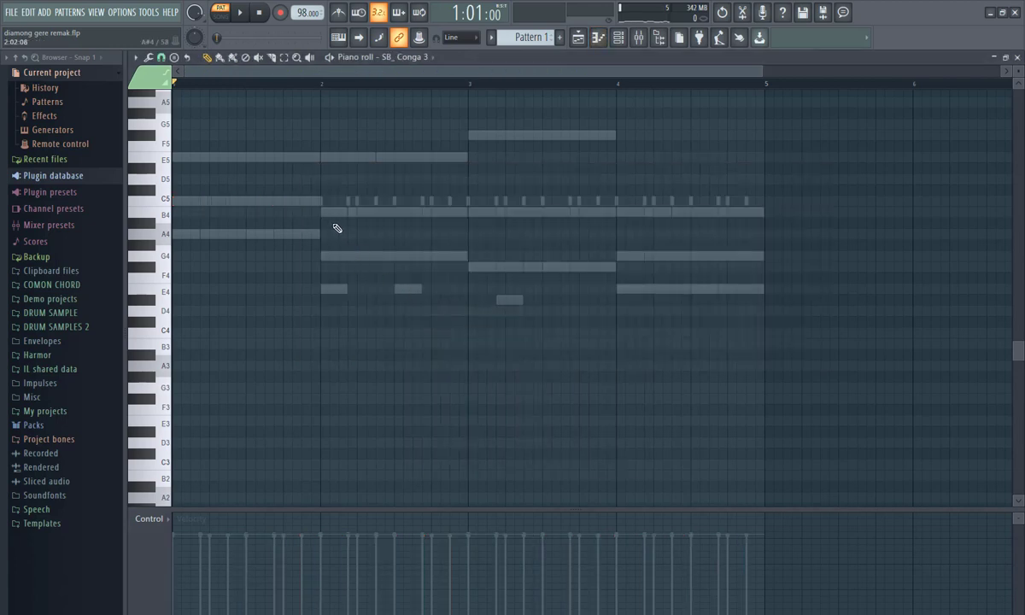
{"action": "key", "text": "space"}
{"action": "key", "text": "space"}
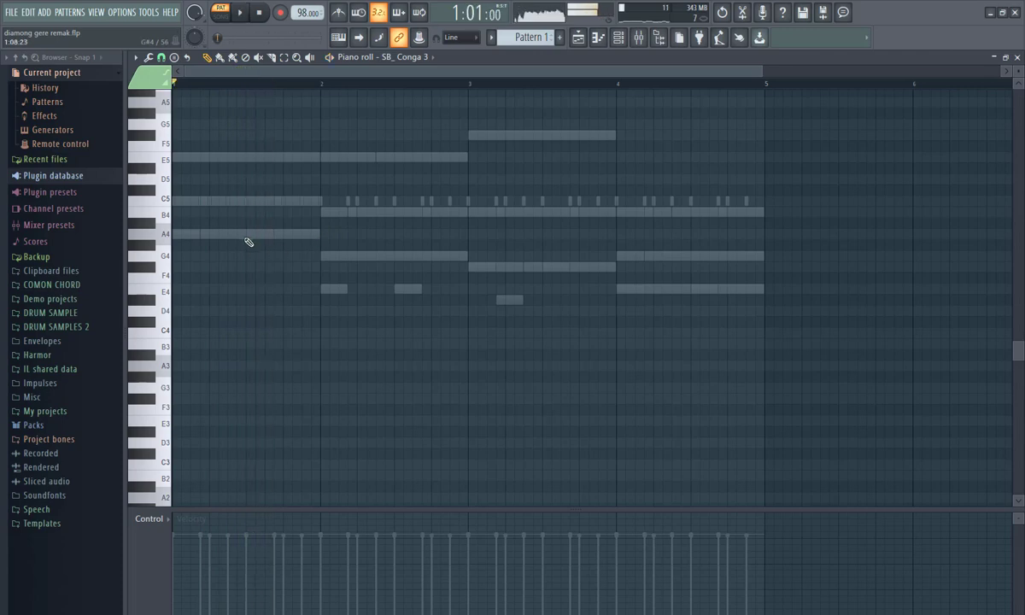
{"action": "key", "text": "space"}
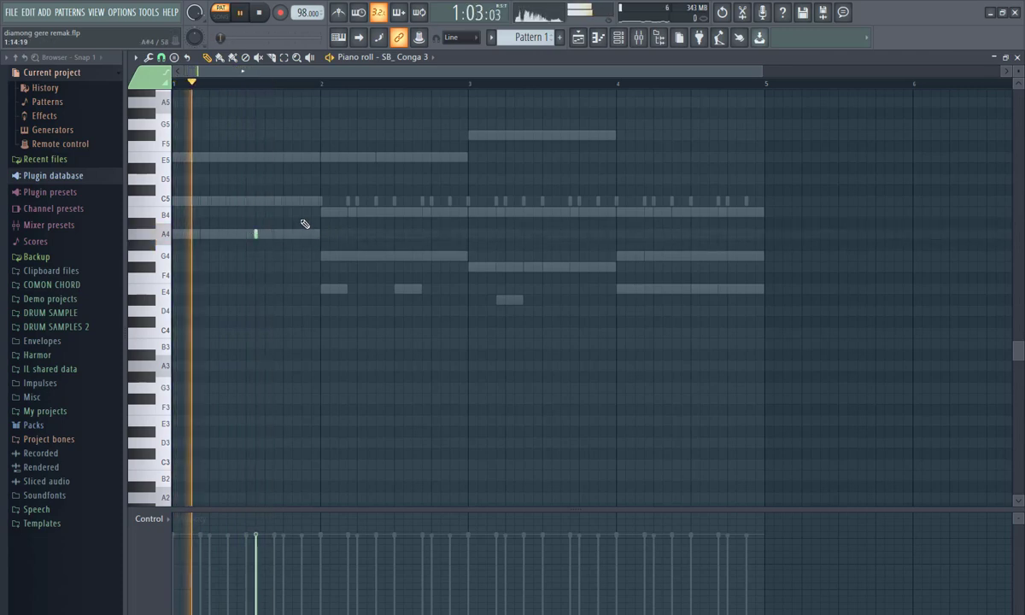
Move the SB_ Conga 3 note one step later to step 11 and play the pattern
{"action": "key", "text": "space"}
{"action": "left_click_drag", "start_coordinate": [255, 234], "coordinate": [264, 233]}
{"action": "key", "text": "space"}
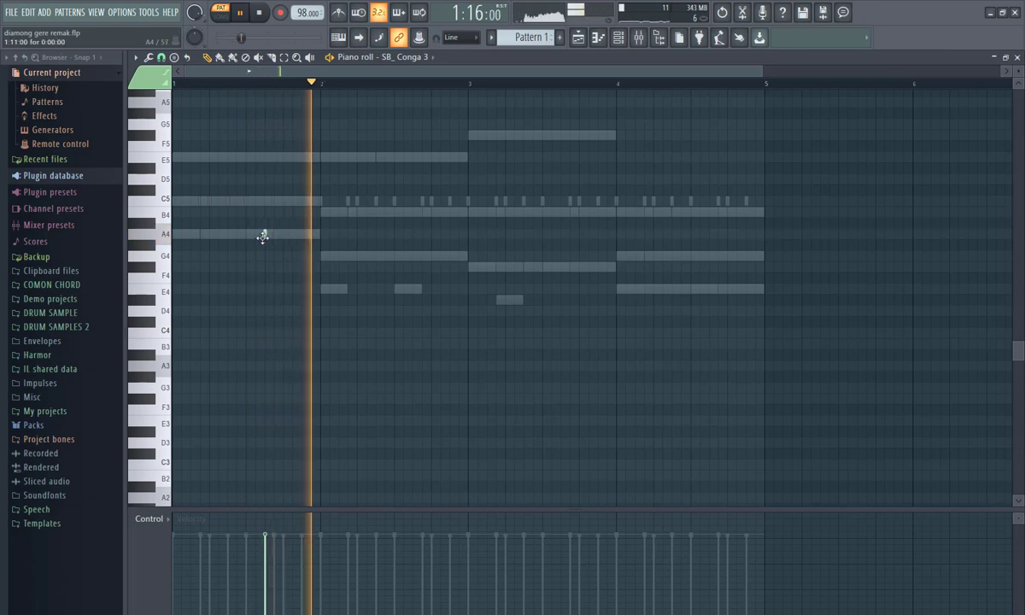
{"action": "key", "text": "space"}
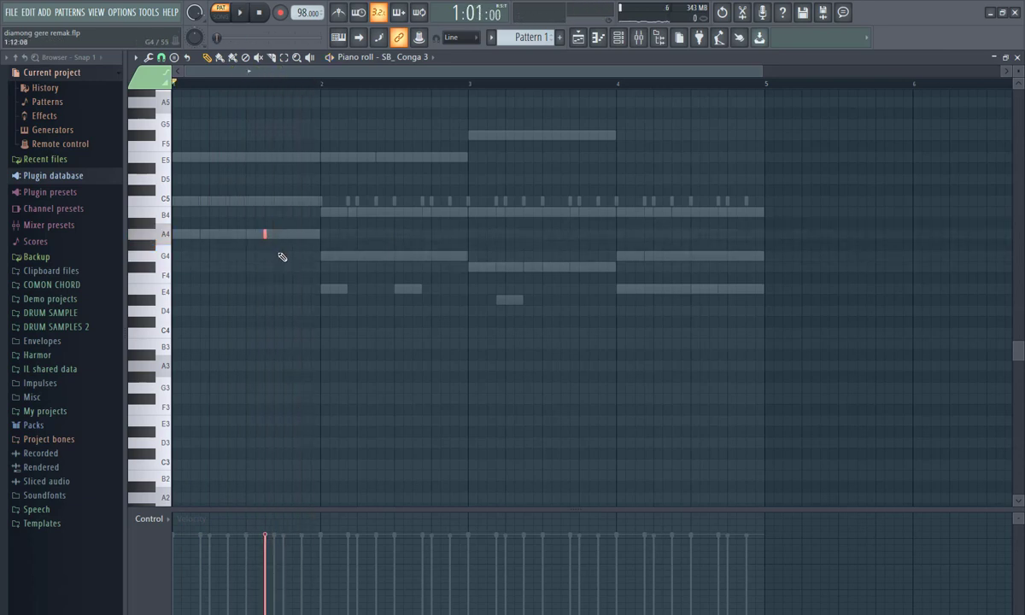
Try the SB_ Conga 3 note one octave lower at A3 and play the pattern
{"action": "key", "text": "ctrl+Down"}
{"action": "key", "text": "space"}
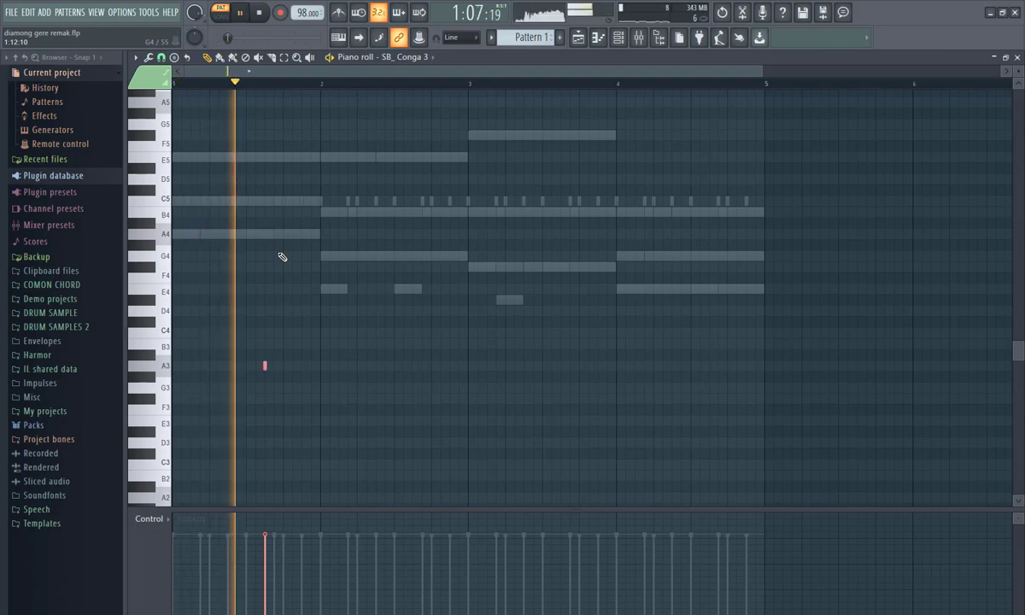
{"action": "key", "text": "space"}
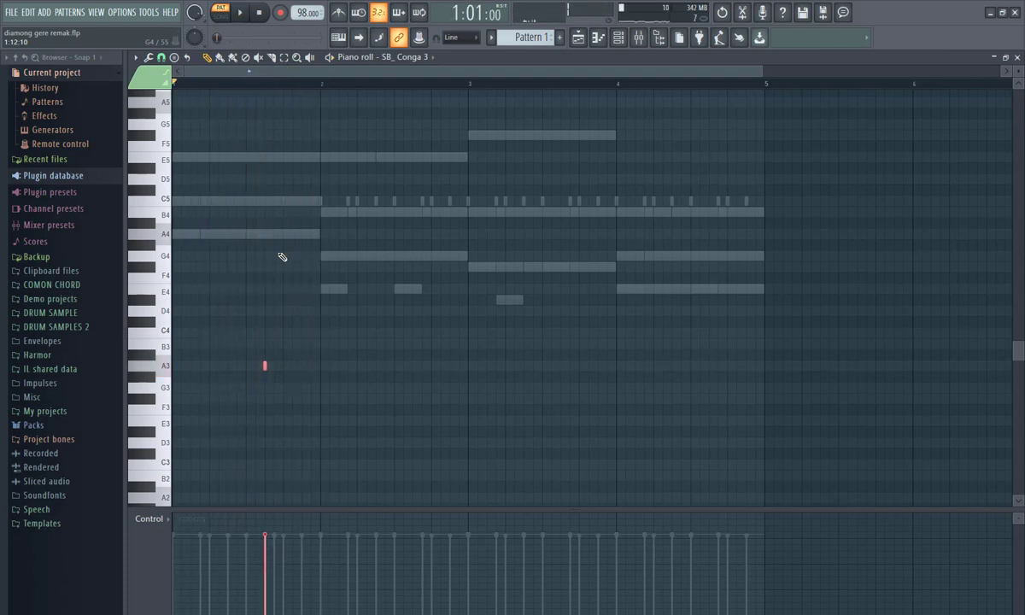
Raise the SB_ Conga 3 note back to A4, play the pattern, and lower the note to G#4
{"action": "key", "text": "space"}
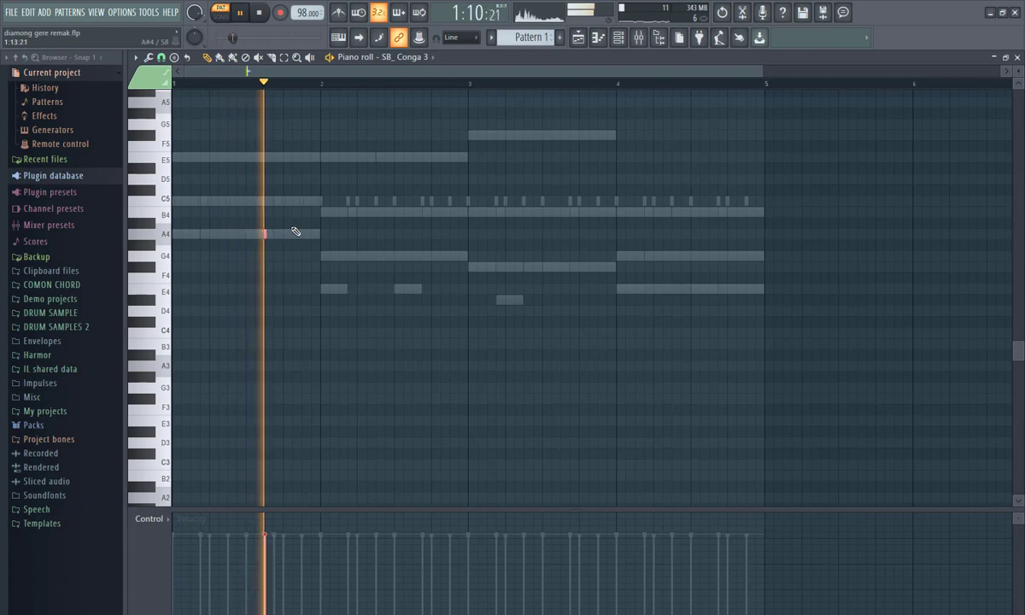
{"action": "key", "text": "space"}
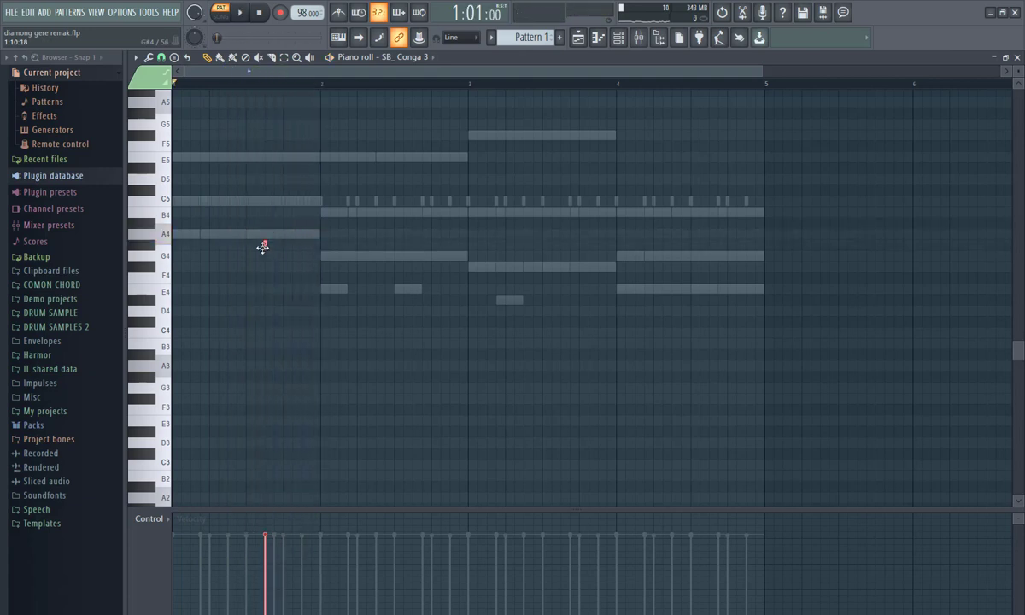
Try the SB_ Conga 3 note at G4, C5 and C4, playing the pattern at each pitch
{"action": "key", "text": "space"}
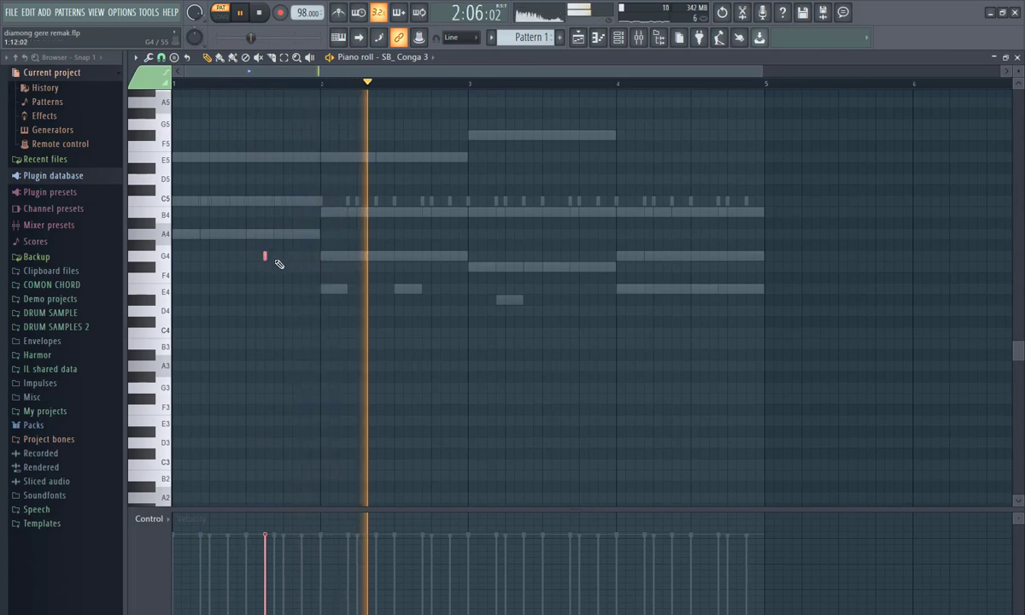
{"action": "key", "text": "space"}
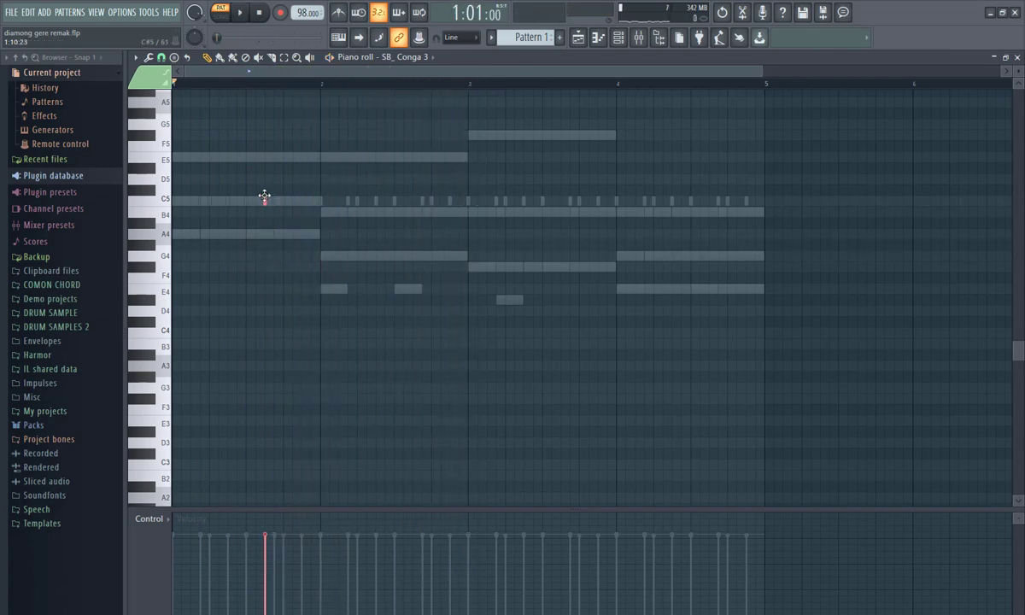
{"action": "key", "text": "space"}
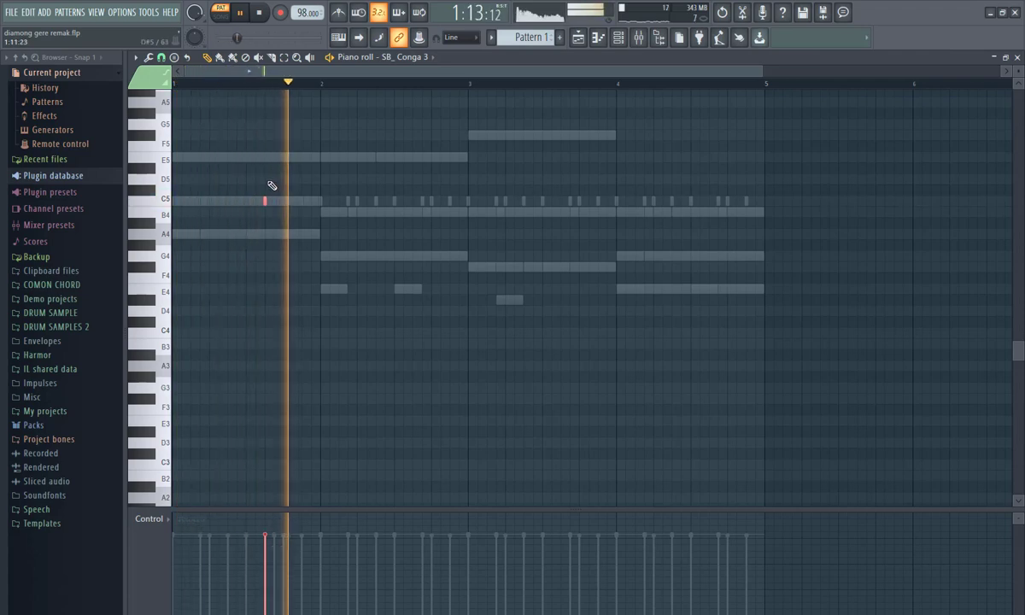
{"action": "key", "text": "ctrl+Down"}
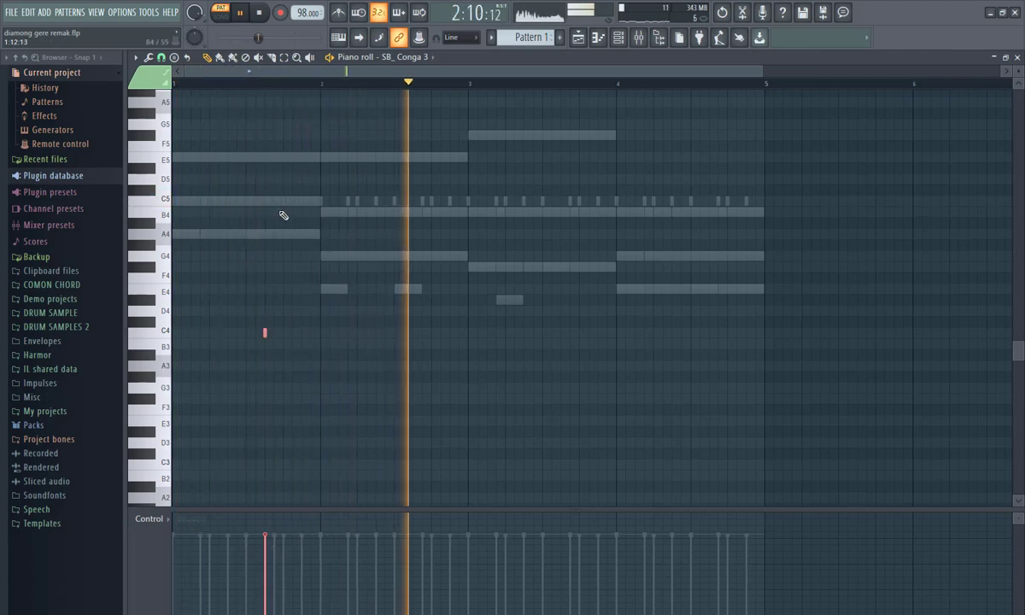
{"action": "key", "text": "space"}
{"action": "key", "text": "space"}
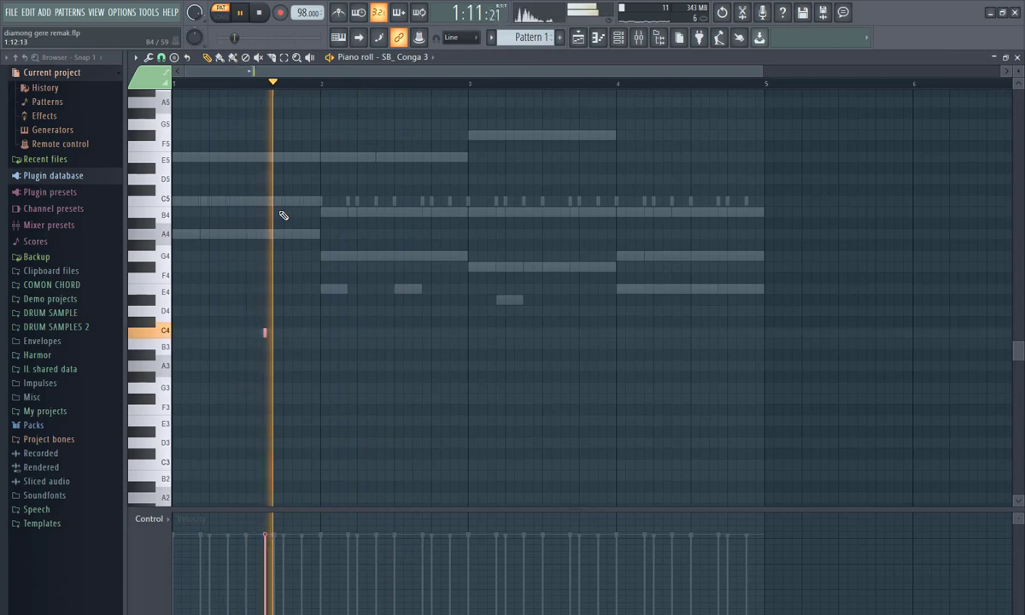
{"action": "key", "text": "space"}
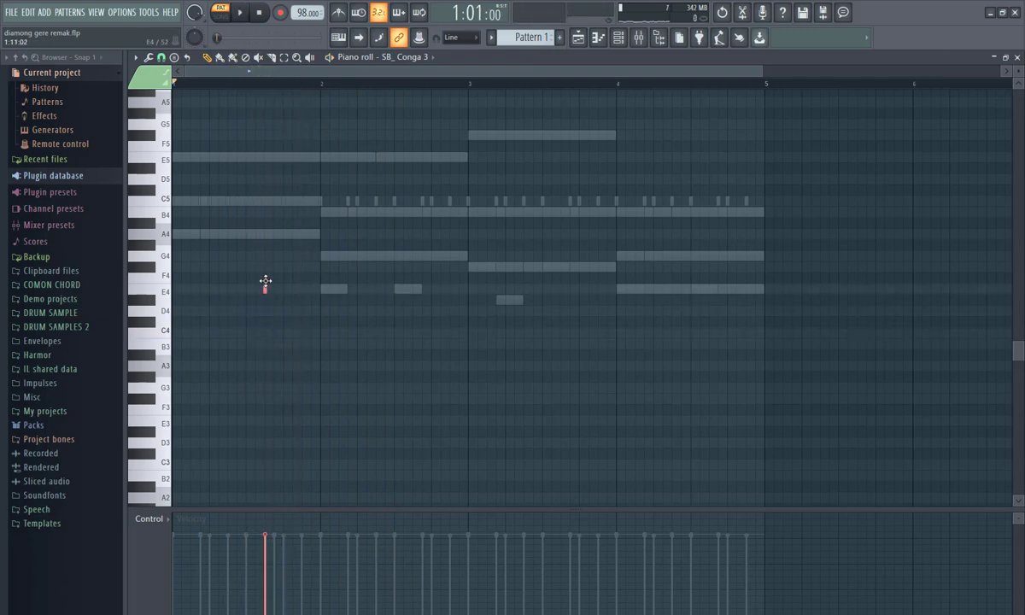
Raise the SB_ Conga 3 note in bar 1 to A4 and play the pattern
{"action": "key", "text": "space"}
{"action": "key", "text": "Up"}
{"action": "key", "text": "Up"}
{"action": "key", "text": "Up"}
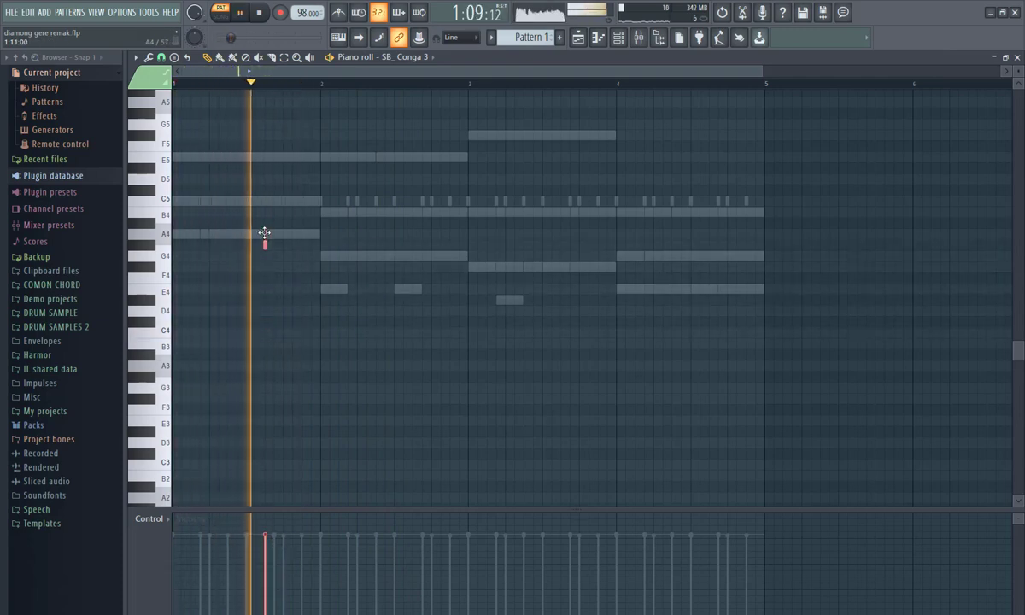
{"action": "key", "text": "space"}
{"action": "key", "text": "space"}
{"action": "key", "text": "space"}
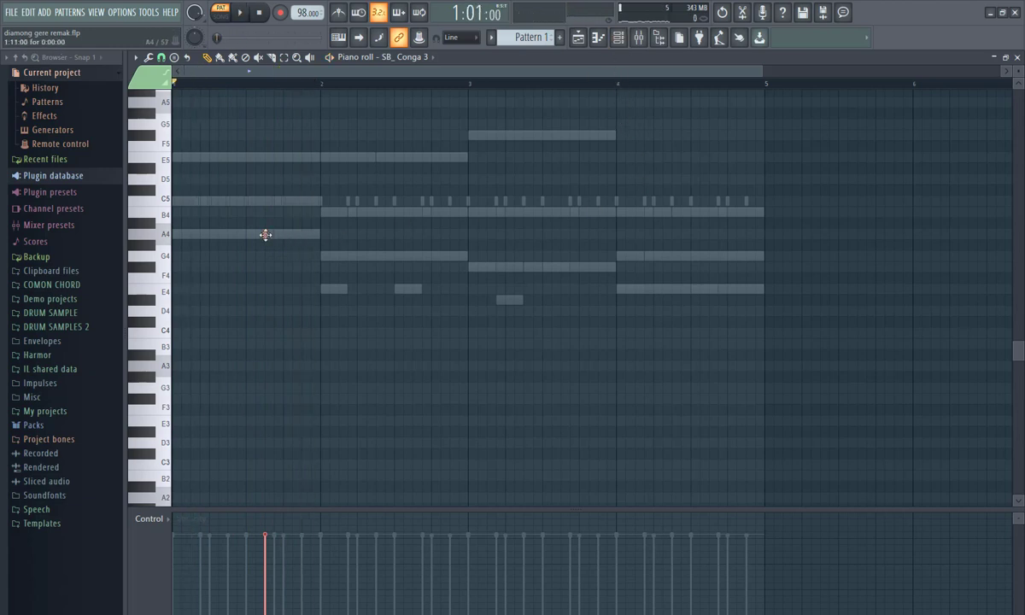
{"action": "key", "text": "space"}
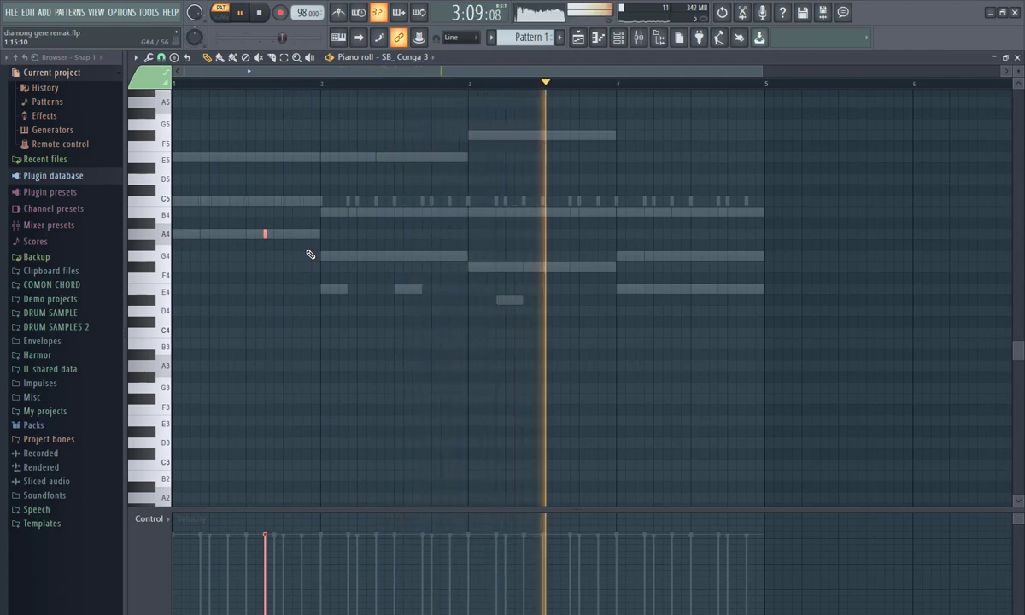
{"action": "key", "text": "space"}
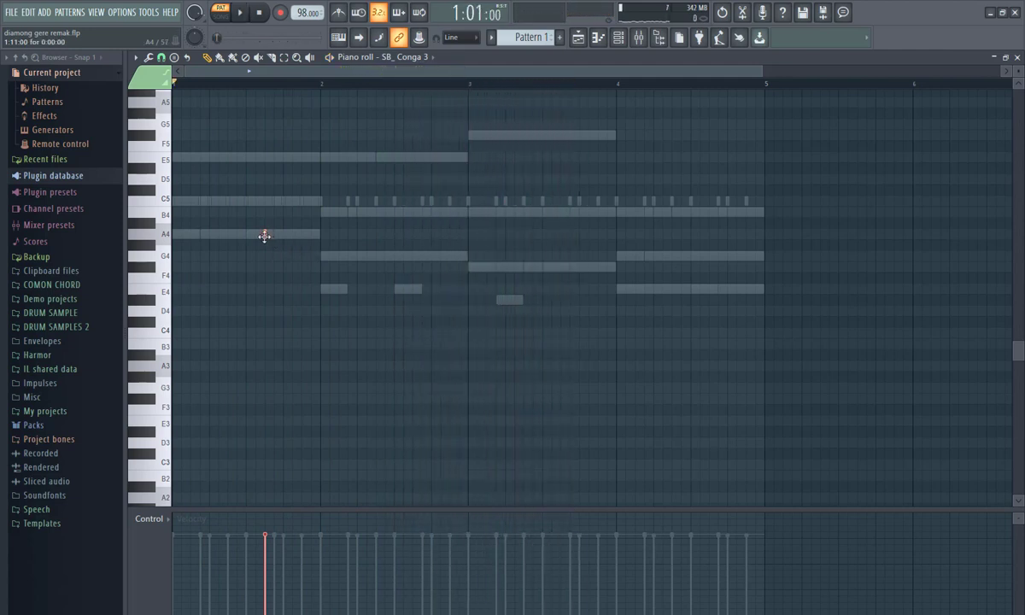
Add a matching one-step A4 note for SB_ Conga 3 on step 11 of bar 3 and play the pattern alongside SB_ Conga 2
{"action": "key", "text": "space"}
{"action": "double_click", "coordinate": [561, 201]}
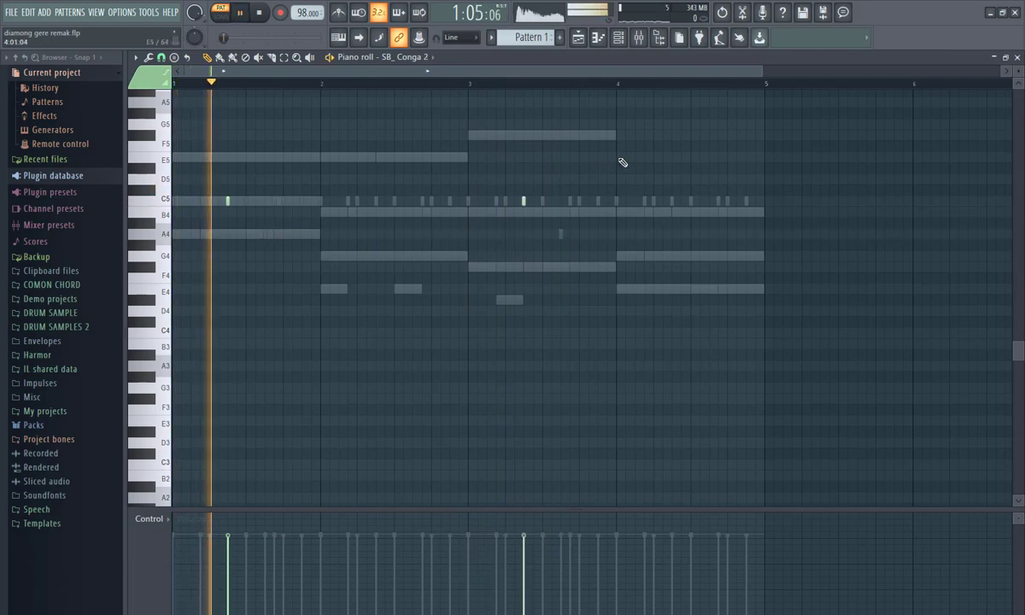
{"action": "left_click", "coordinate": [618, 37]}
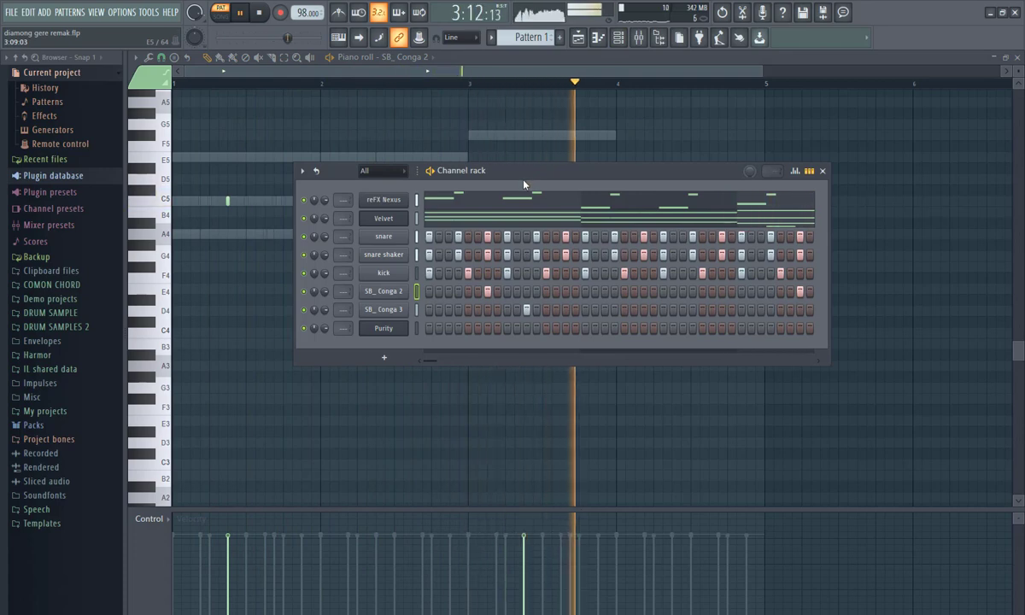
{"action": "key", "text": "space"}
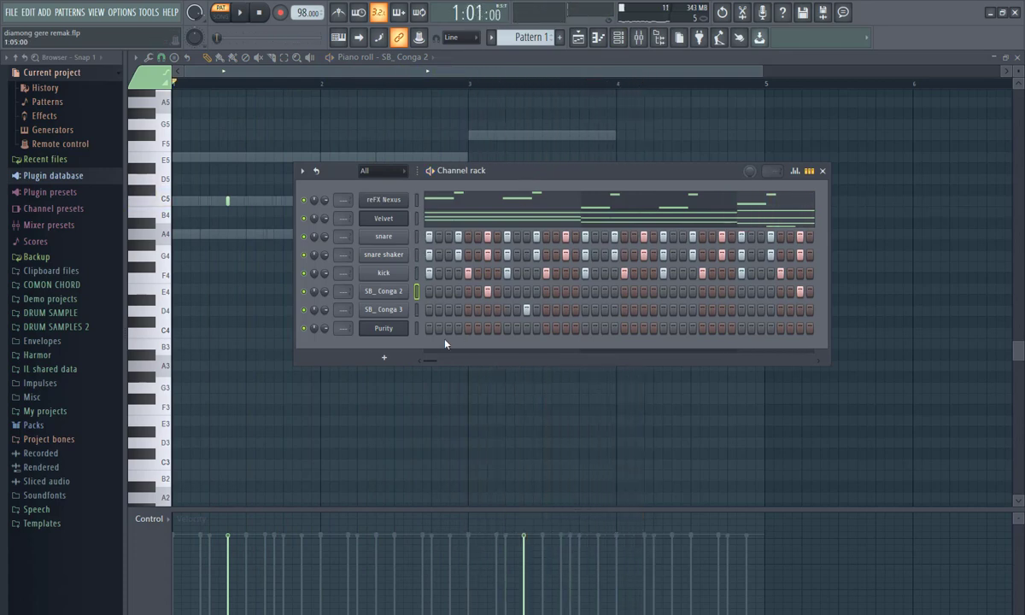
Open Purity in the piano roll and place four-step A4 notes on beats 1 and 3 of bar 1
{"action": "right_click", "coordinate": [384, 332]}
{"action": "left_click", "coordinate": [408, 306]}
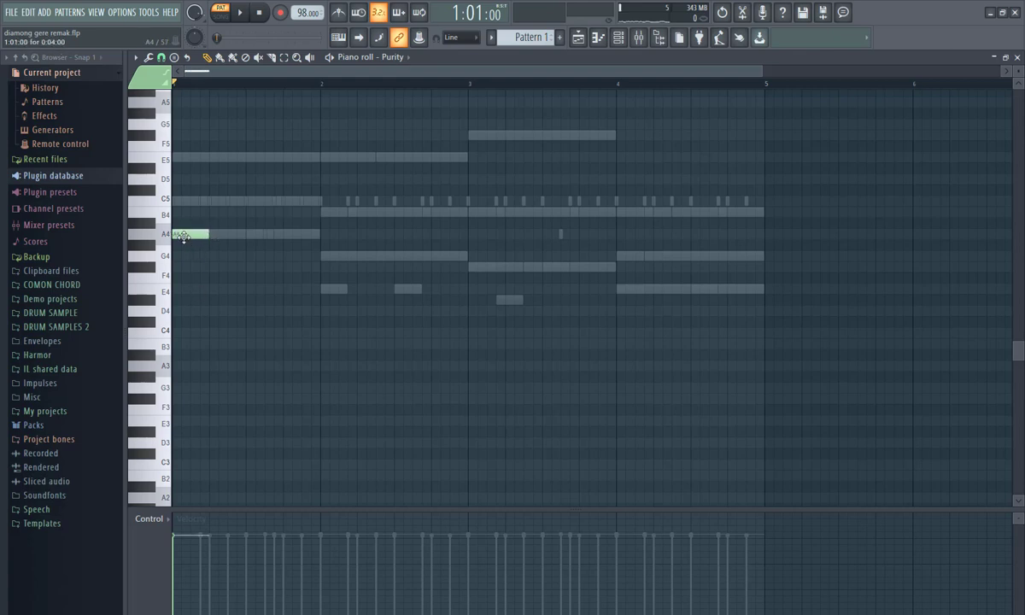
{"action": "key", "text": "space"}
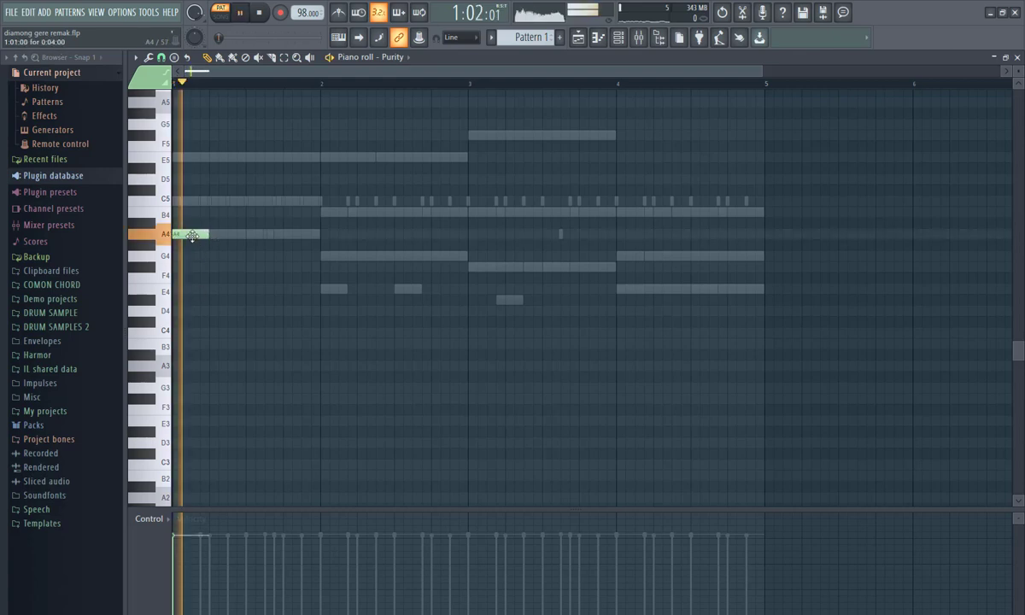
{"action": "left_click", "coordinate": [246, 237]}
{"action": "key", "text": "space"}
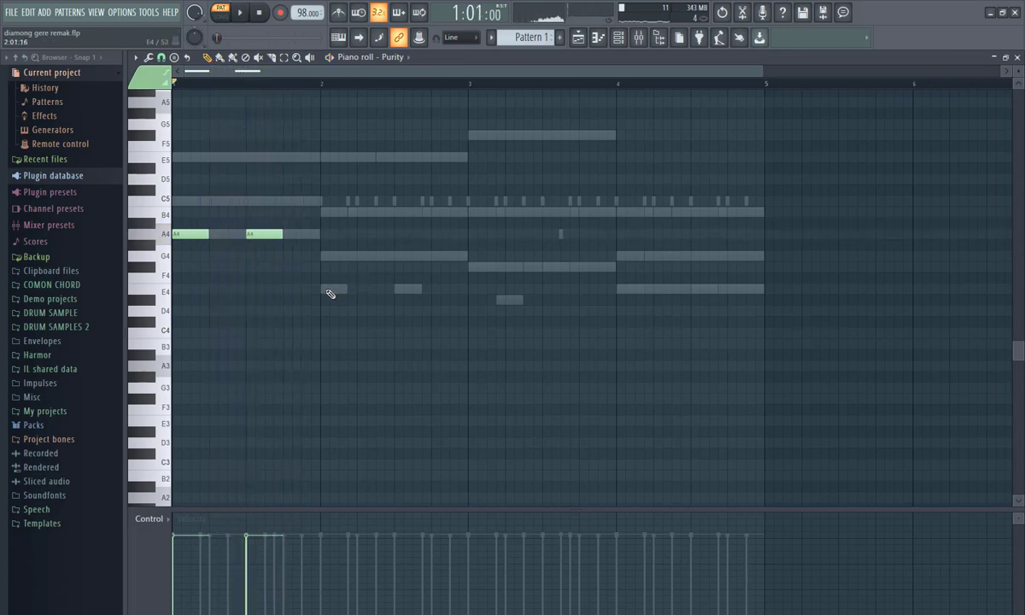
Place Purity notes on beats 1 and 3 of the remaining bars, E4 in bars 2 and 4 and F#4 in bar 3, and play them
{"action": "left_click", "coordinate": [327, 289]}
{"action": "left_click", "coordinate": [392, 289]}
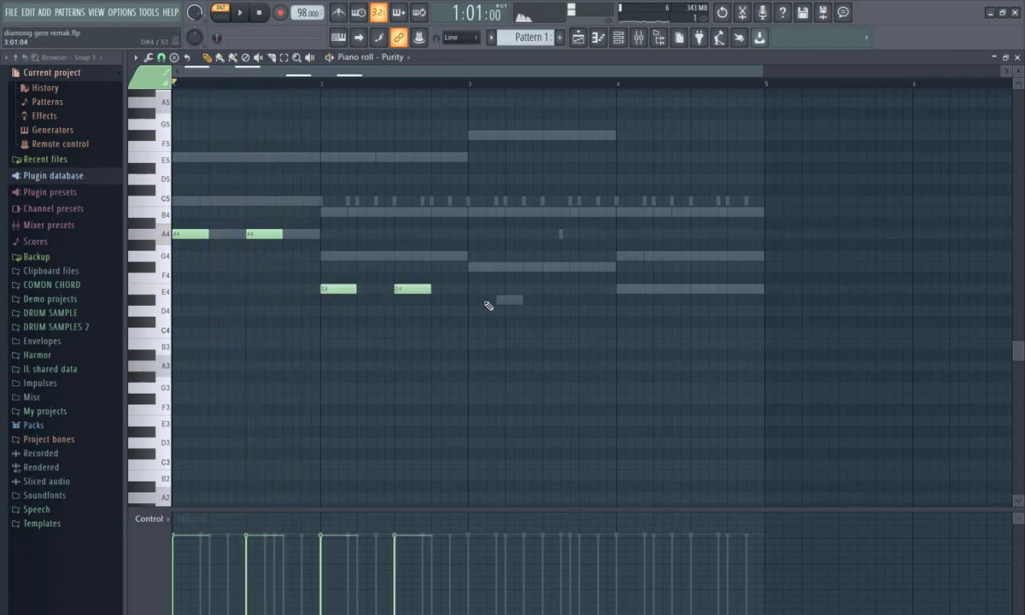
{"action": "left_click", "coordinate": [471, 267]}
{"action": "left_click", "coordinate": [543, 268]}
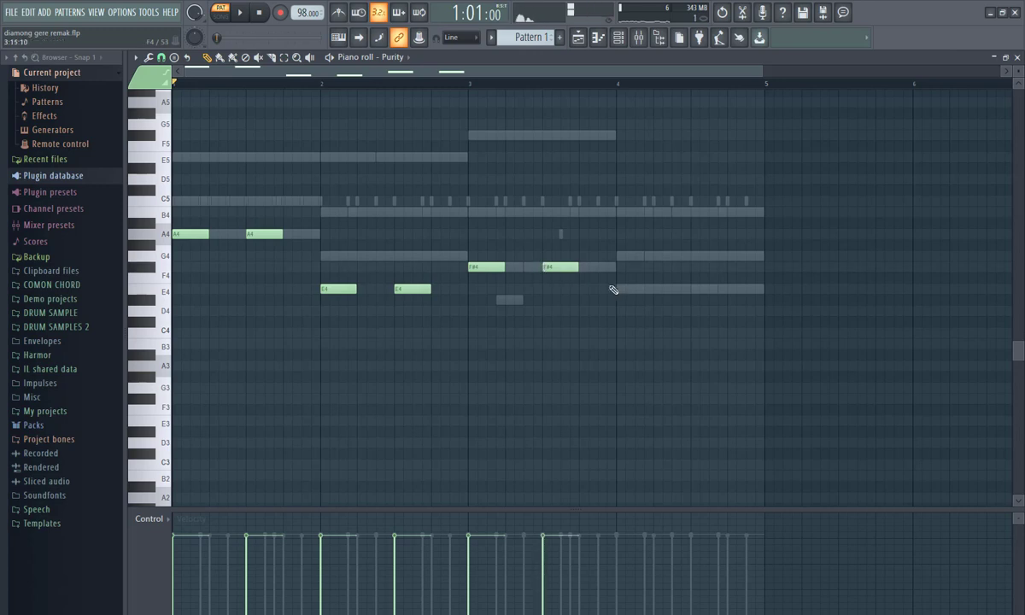
{"action": "left_click", "coordinate": [618, 289]}
{"action": "left_click", "coordinate": [692, 291]}
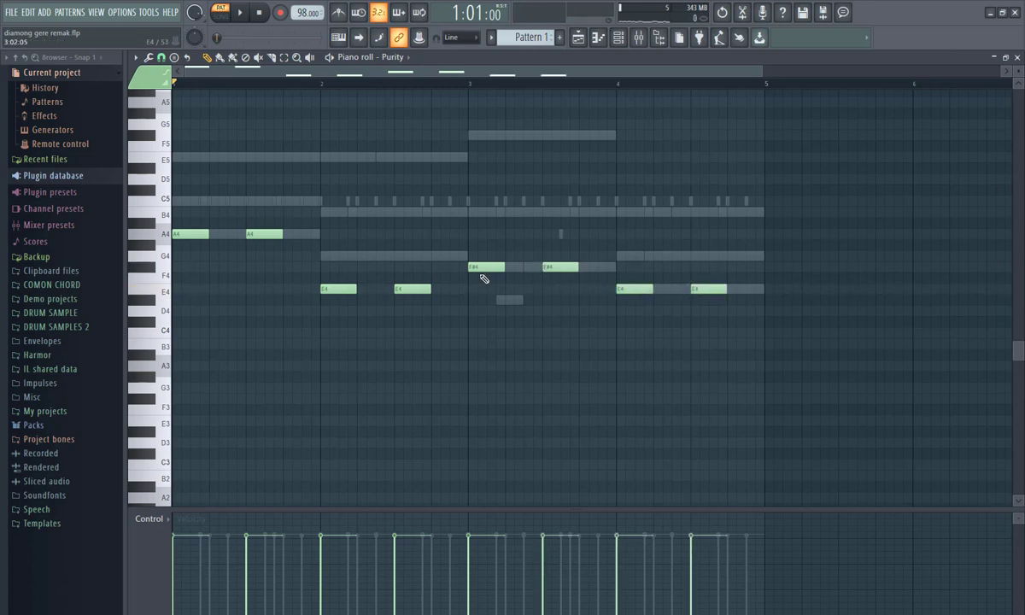
{"action": "key", "text": "space"}
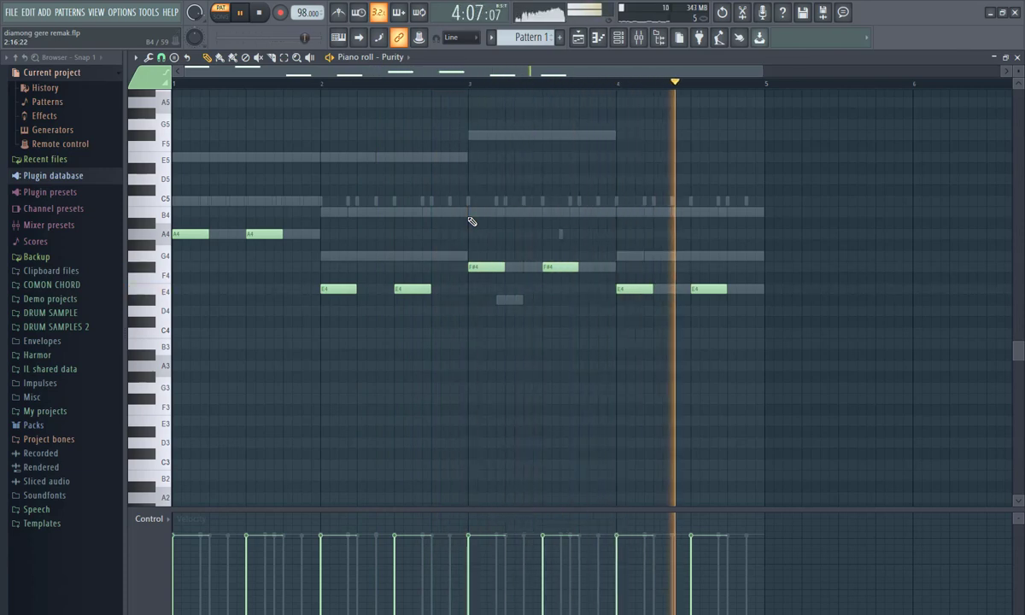
{"action": "key", "text": "space"}
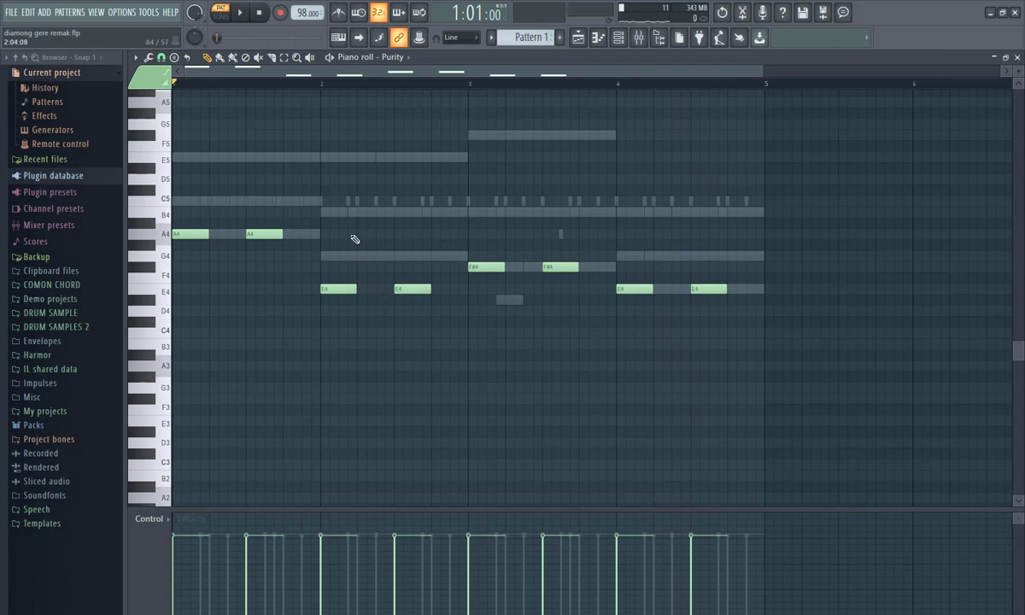
Add to bar 2 of the Purity part a four-step E4 note on step 13 and a two-step C4 note on step 7
{"action": "left_click", "coordinate": [434, 290]}
{"action": "left_click", "coordinate": [390, 332]}
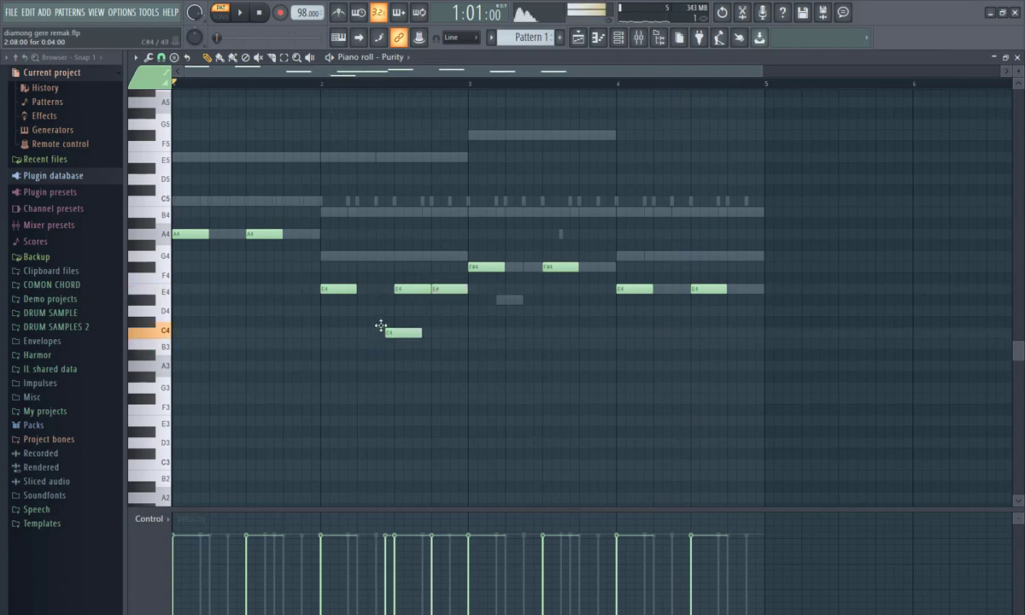
{"action": "key", "text": "space"}
{"action": "left_click_drag", "start_coordinate": [421, 332], "coordinate": [393, 333]}
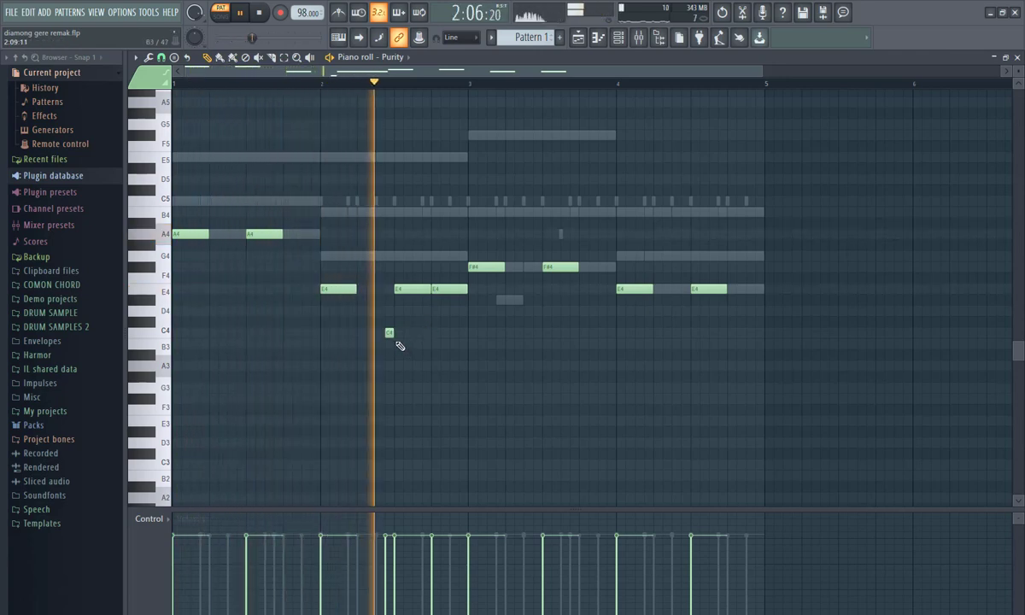
{"action": "left_click", "coordinate": [380, 332]}
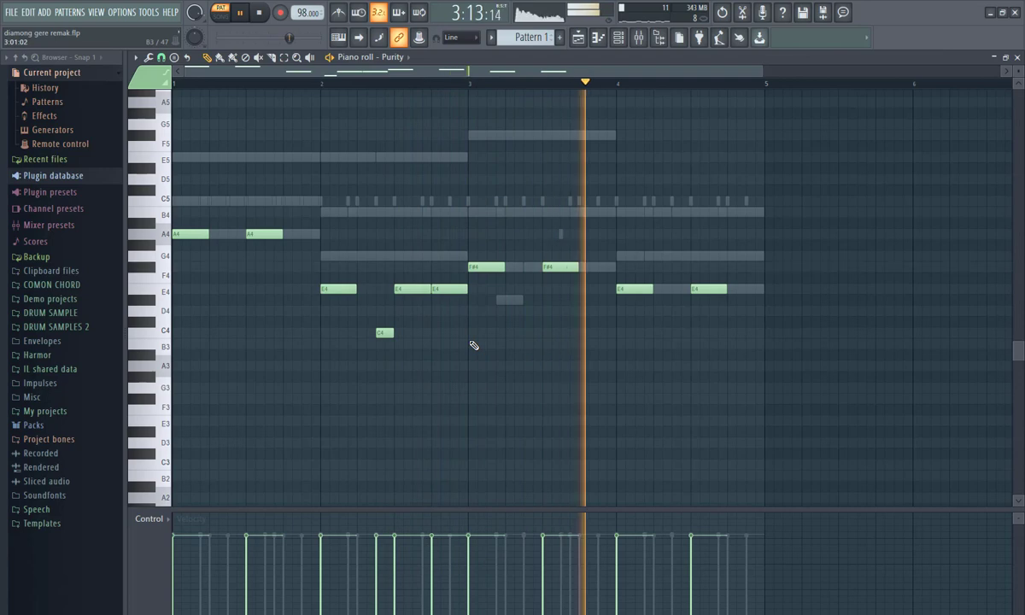
Open SB_ Conga 3 in the piano roll and play the pattern to check it against the Purity bass line
{"action": "left_click", "coordinate": [618, 38]}
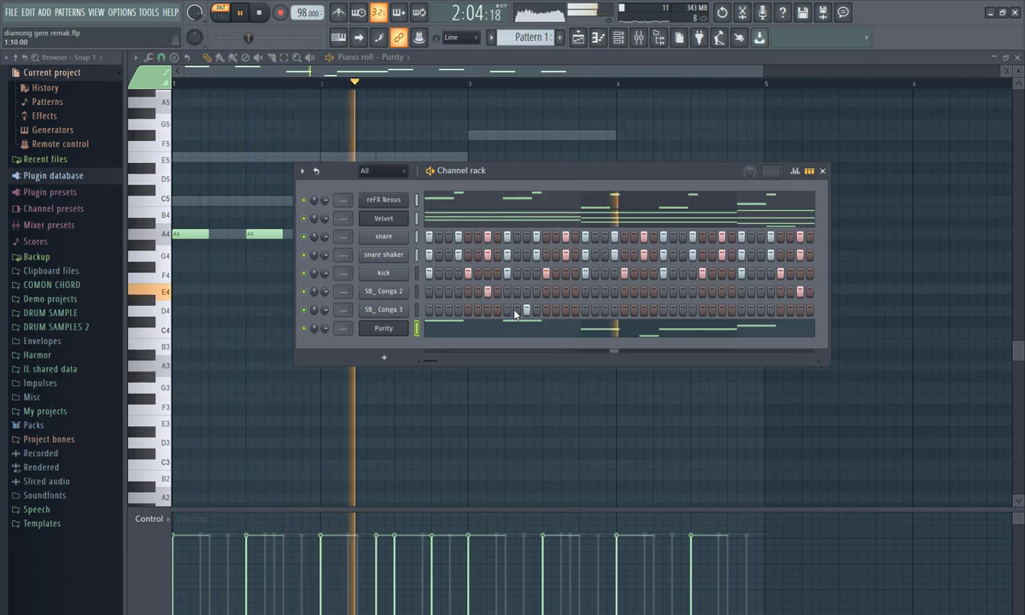
{"action": "key", "text": "space"}
{"action": "right_click", "coordinate": [384, 310]}
{"action": "left_click", "coordinate": [368, 291]}
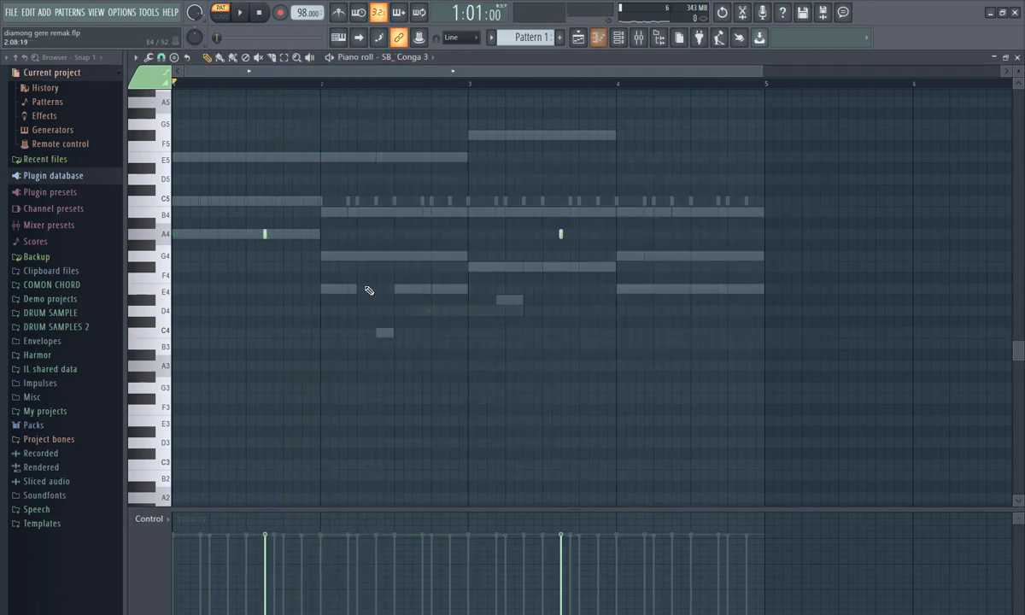
{"action": "key", "text": "space"}
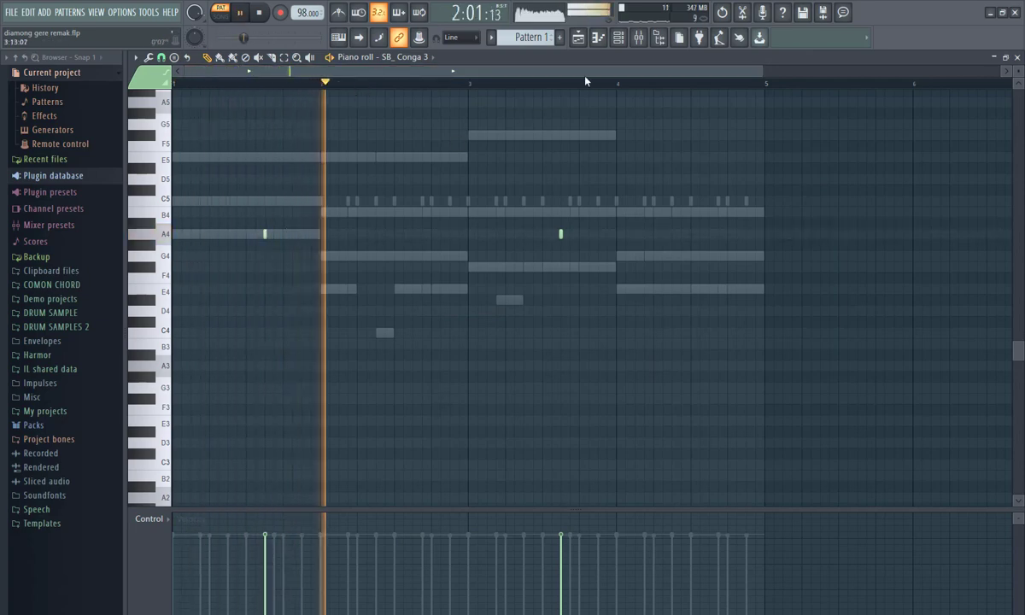
{"action": "key", "text": "space"}
Show the channel rack and examine the presets loaded in the Velvet and Purity instruments, closing each instrument window
{"action": "left_click", "coordinate": [617, 37]}
{"action": "left_click_drag", "start_coordinate": [525, 177], "coordinate": [507, 172]}
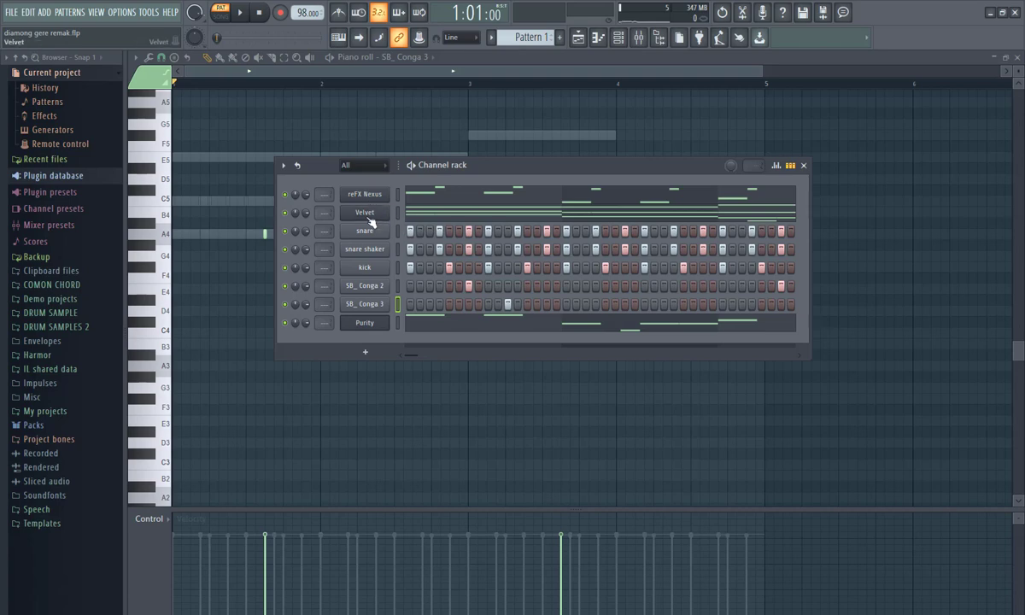
{"action": "left_click", "coordinate": [350, 208]}
{"action": "left_click_drag", "start_coordinate": [356, 130], "coordinate": [479, 233]}
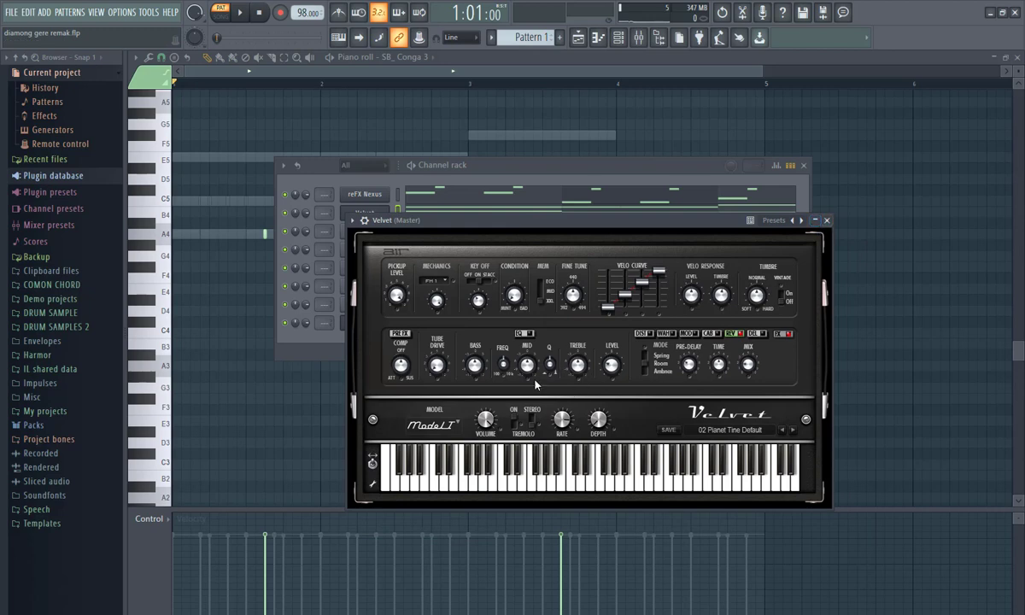
{"action": "left_click", "coordinate": [826, 220]}
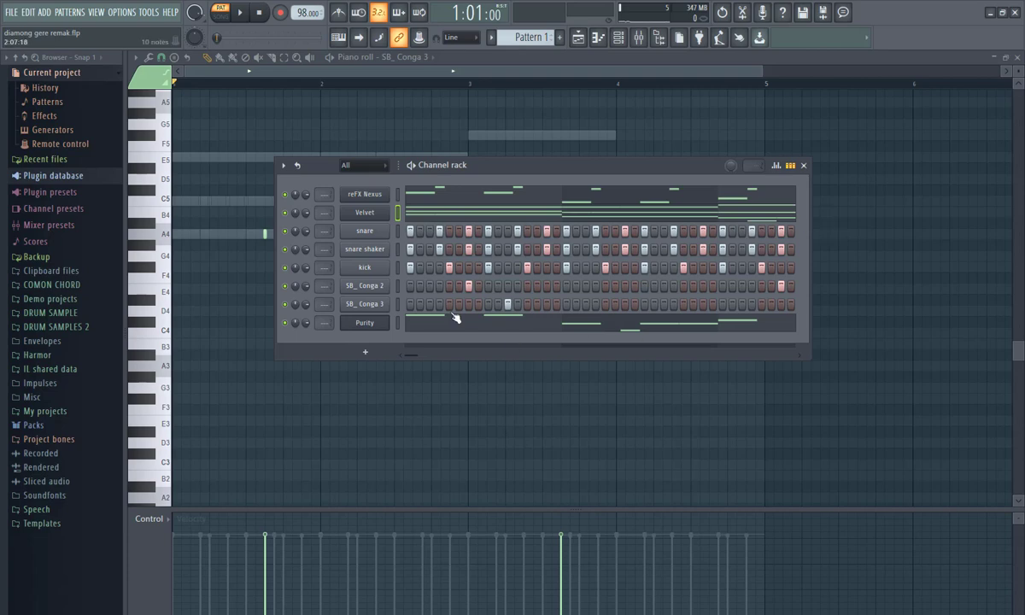
{"action": "left_click", "coordinate": [365, 322]}
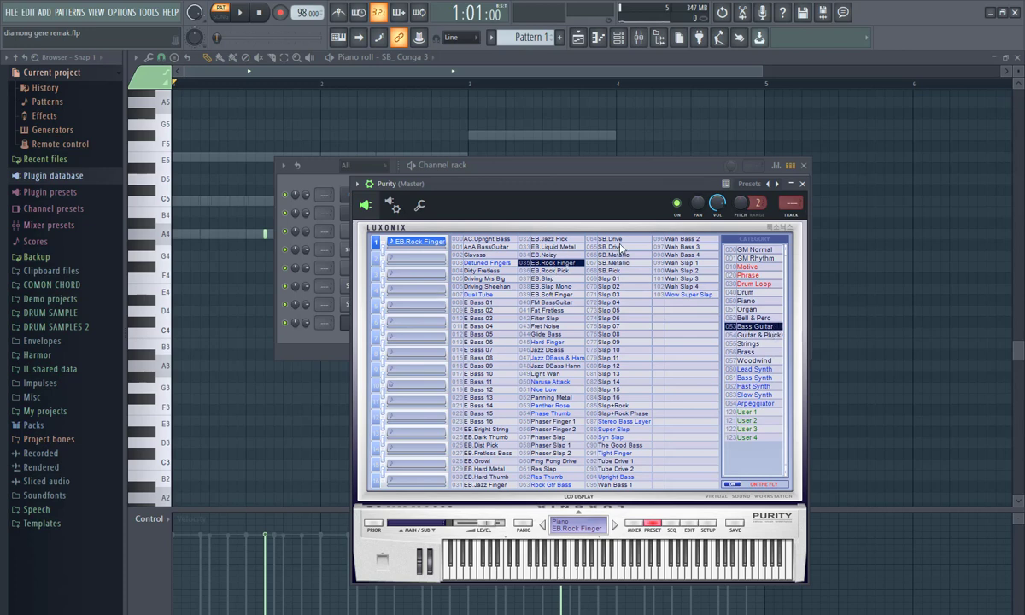
{"action": "left_click", "coordinate": [803, 184]}
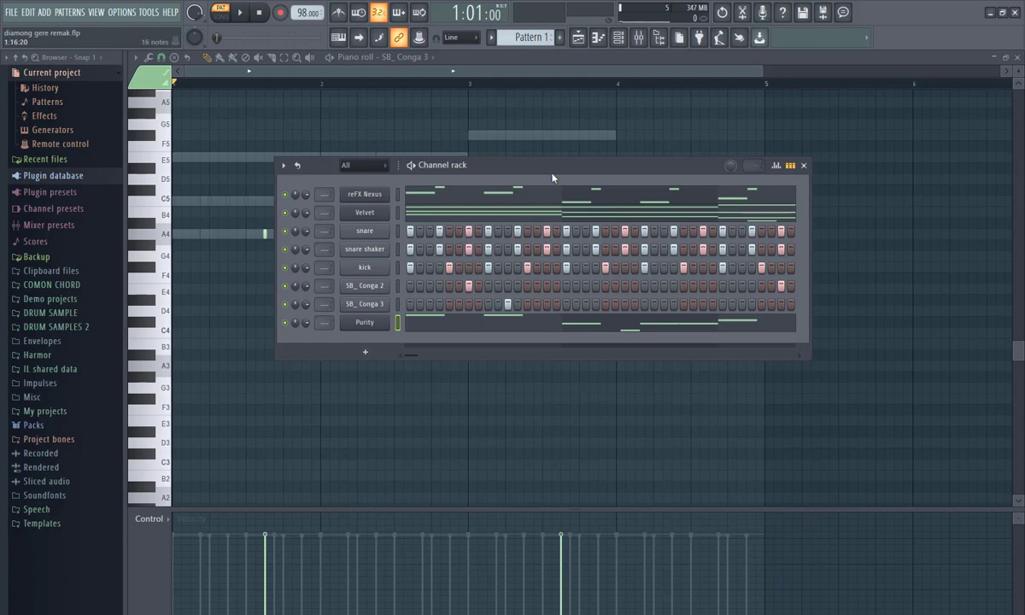